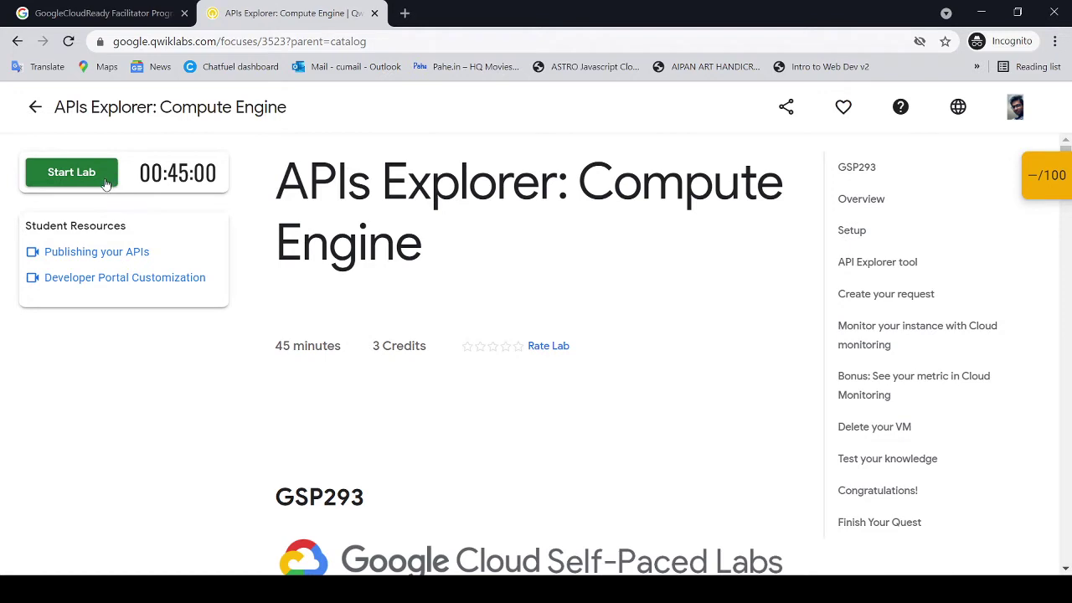
Step: Start the lab with the subscription, completing the robot check by selecting all images with boats
left_click(103, 186)
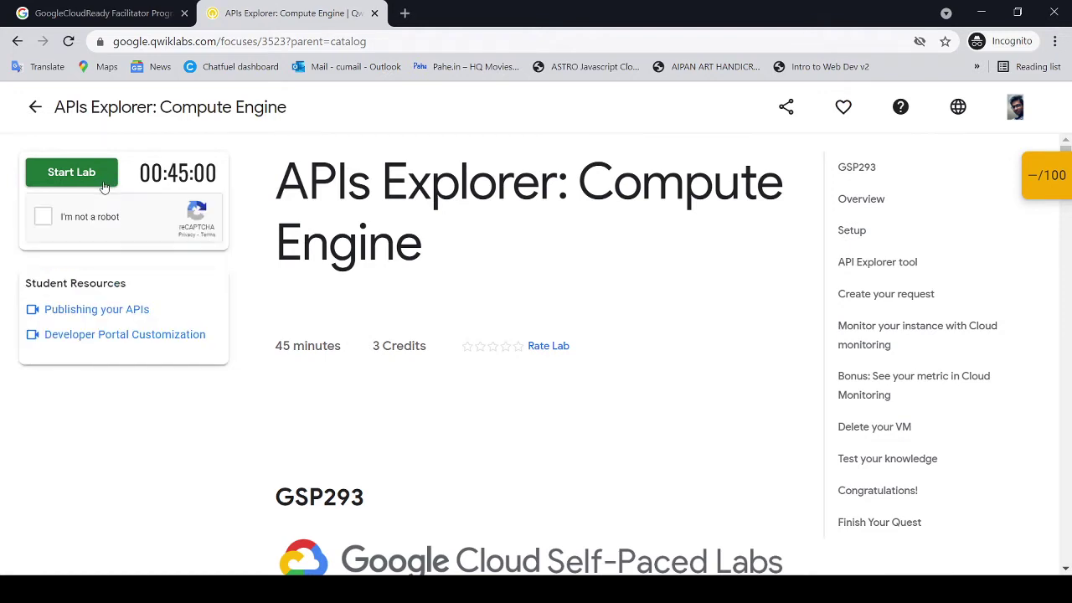
left_click(42, 220)
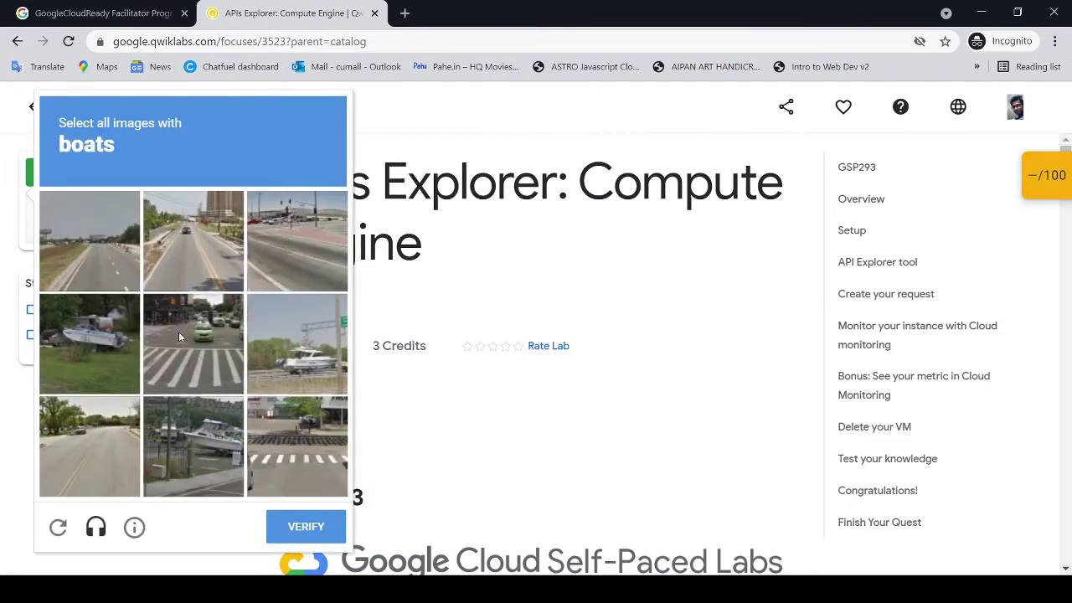
left_click(92, 345)
left_click(220, 451)
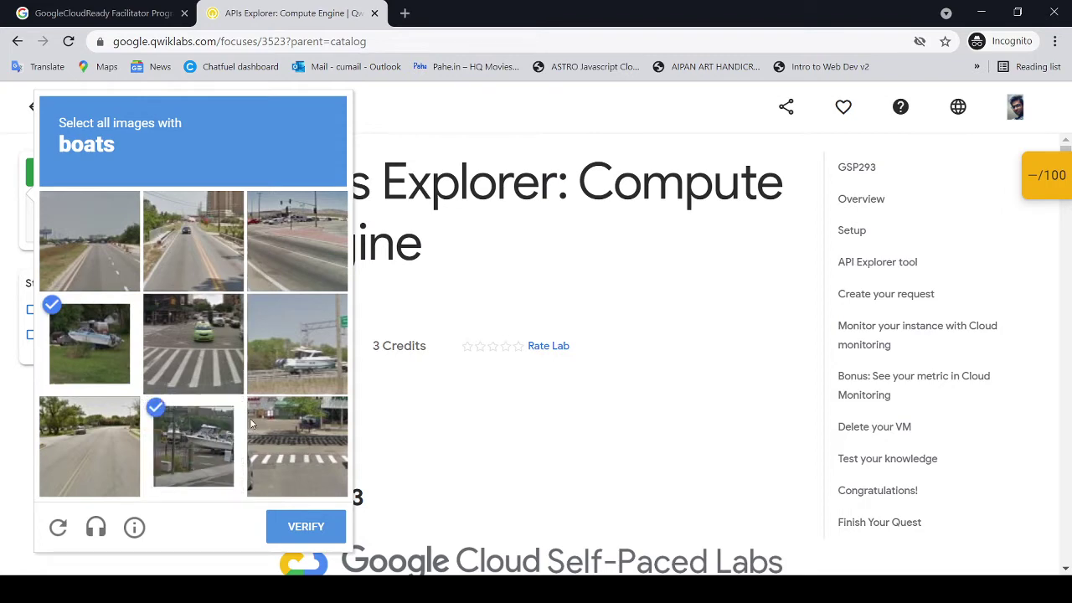
left_click(320, 350)
left_click(333, 539)
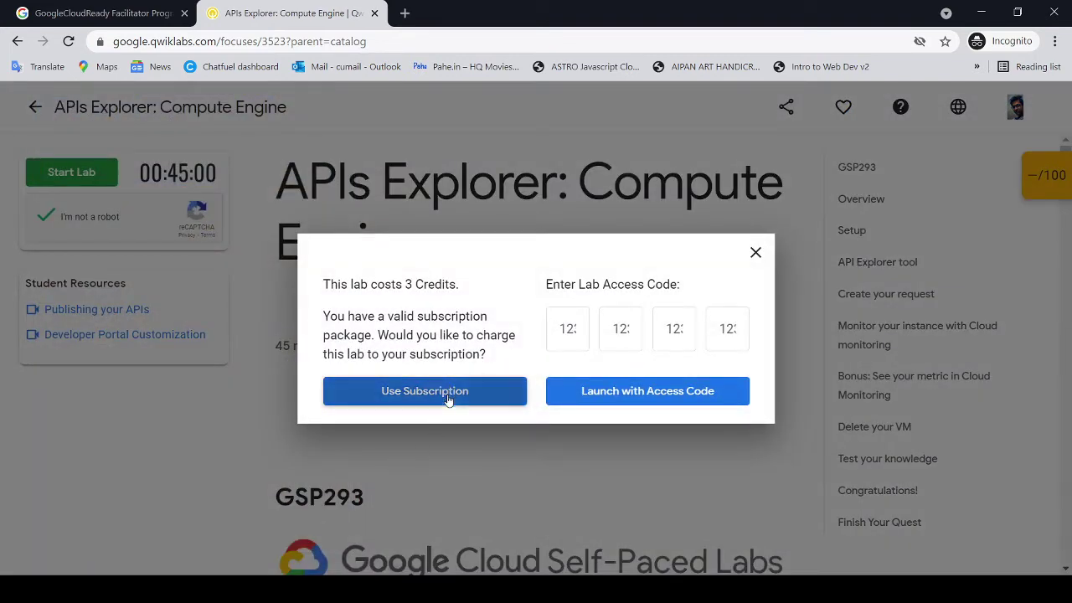
left_click(448, 391)
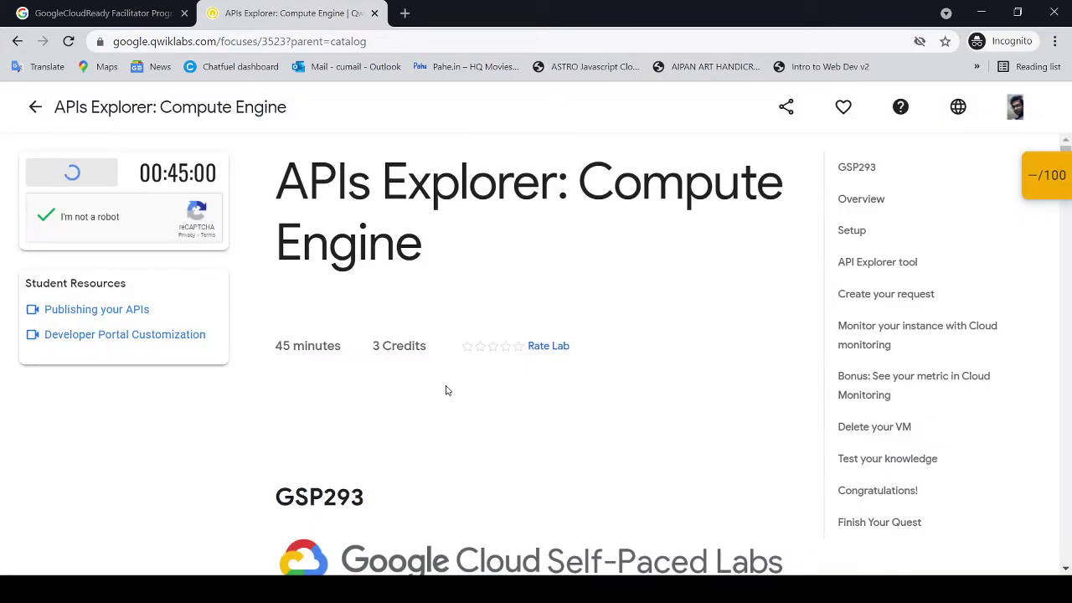
Step: Open the Google Console from the lab and submit the copied lab username on the sign-in page, using another account
scroll(578, 343, "down", 15)
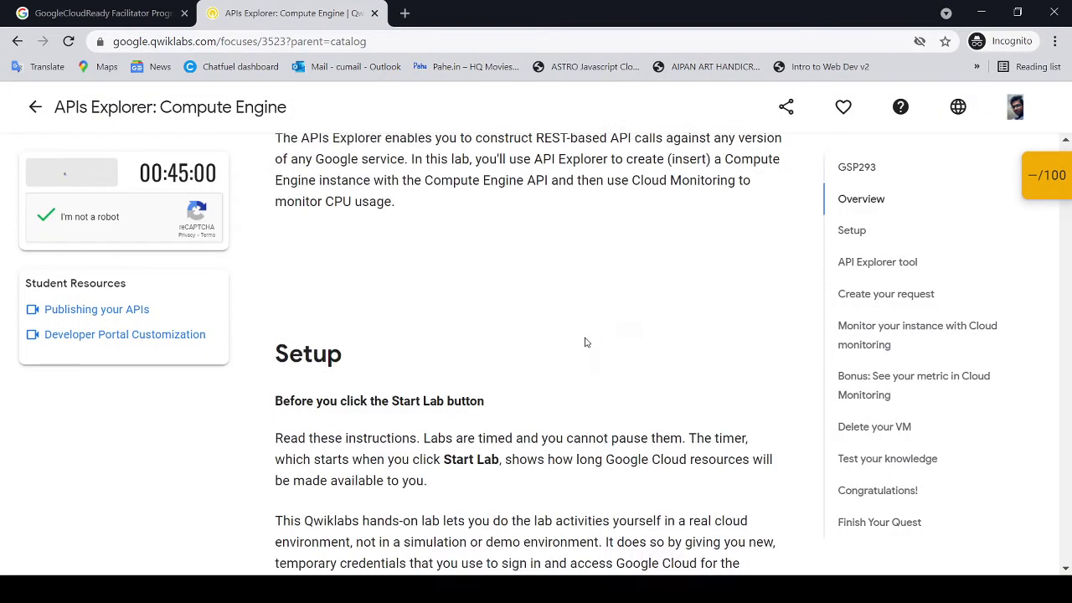
scroll(553, 345, "down", 10)
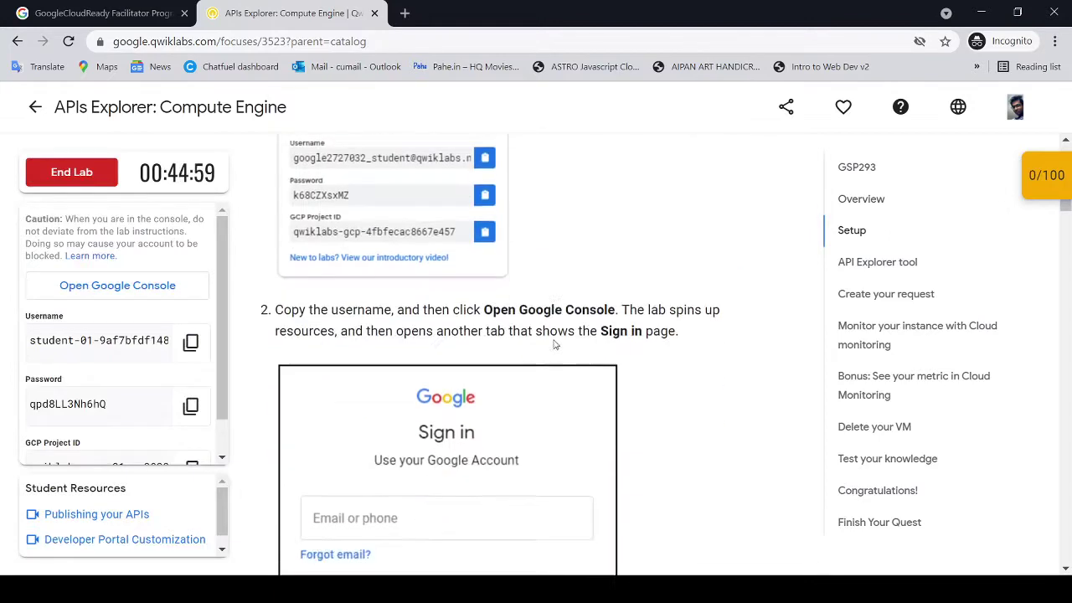
left_click(147, 286)
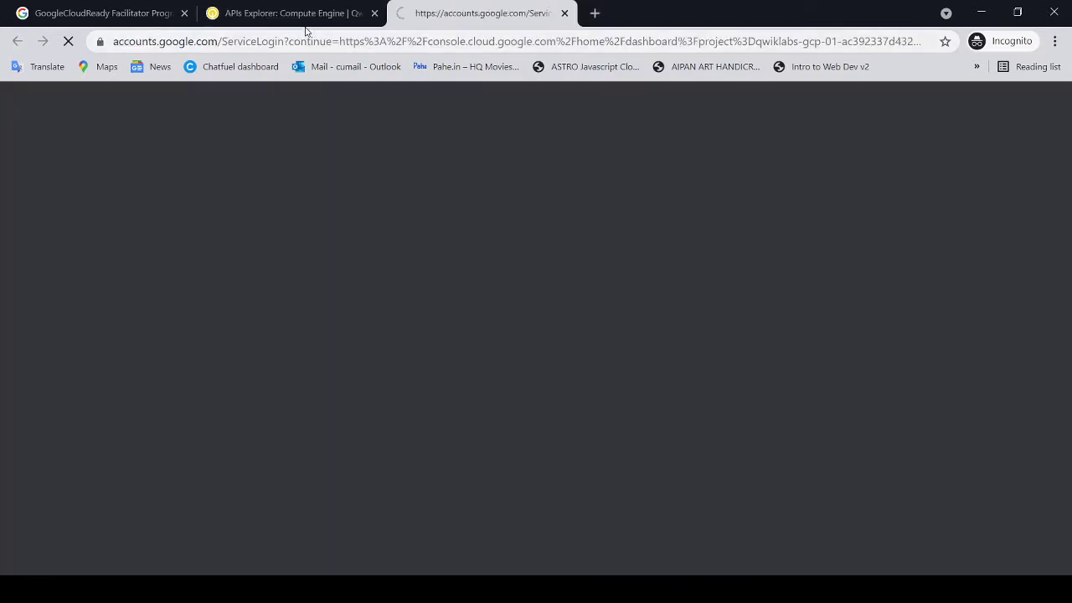
left_click(289, 12)
left_click(191, 342)
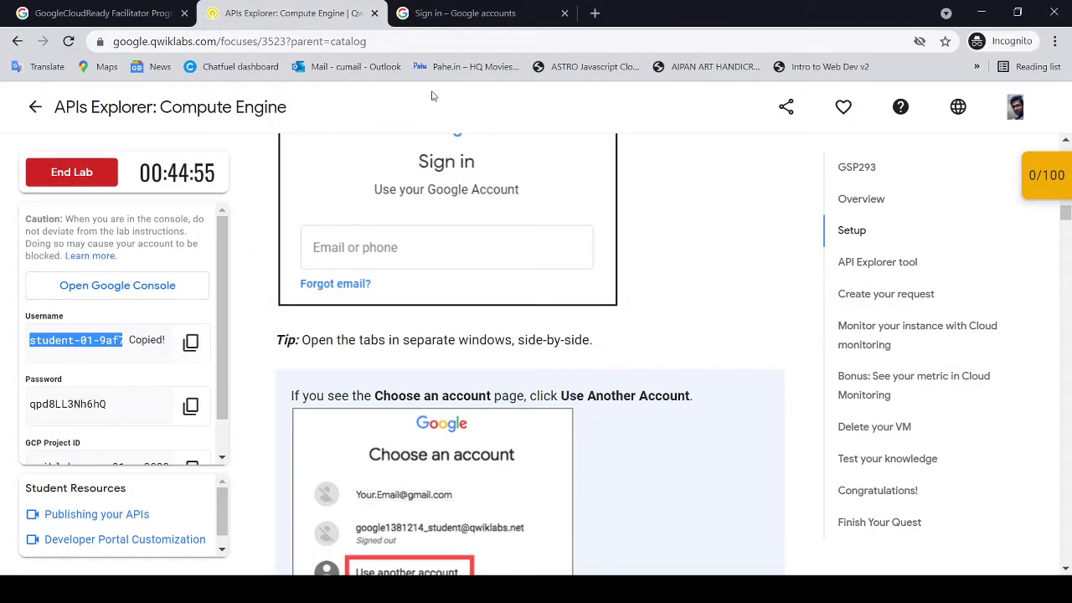
left_click(457, 13)
left_click(519, 405)
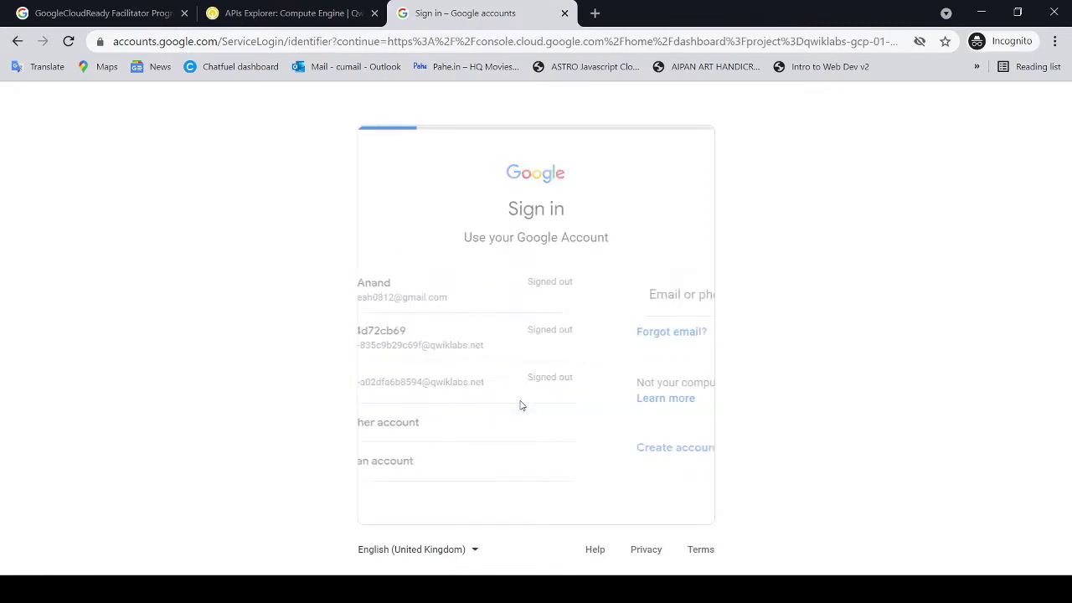
key("ctrl+v")
key("Return")
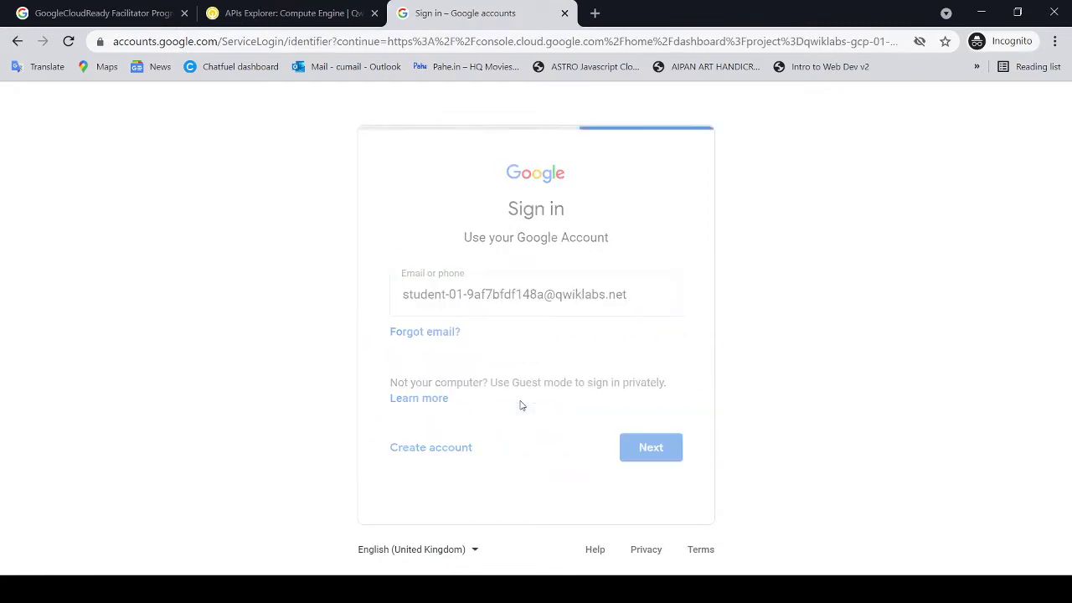
Step: Copy the lab account password from the lab page and submit it in the Google sign-in password field
left_click(293, 13)
left_click(192, 407)
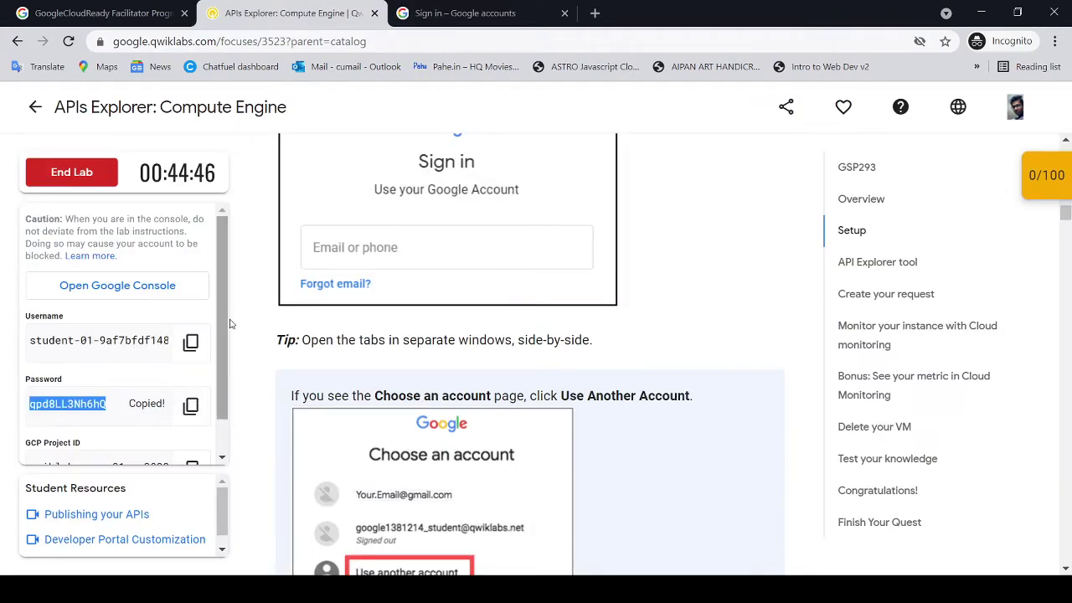
left_click(469, 13)
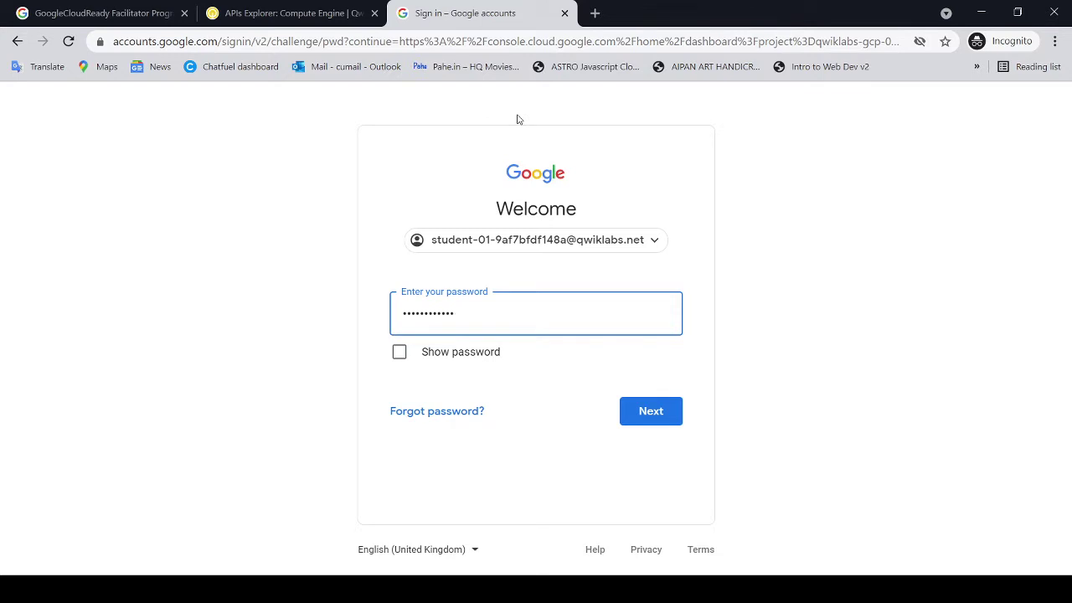
key("Return")
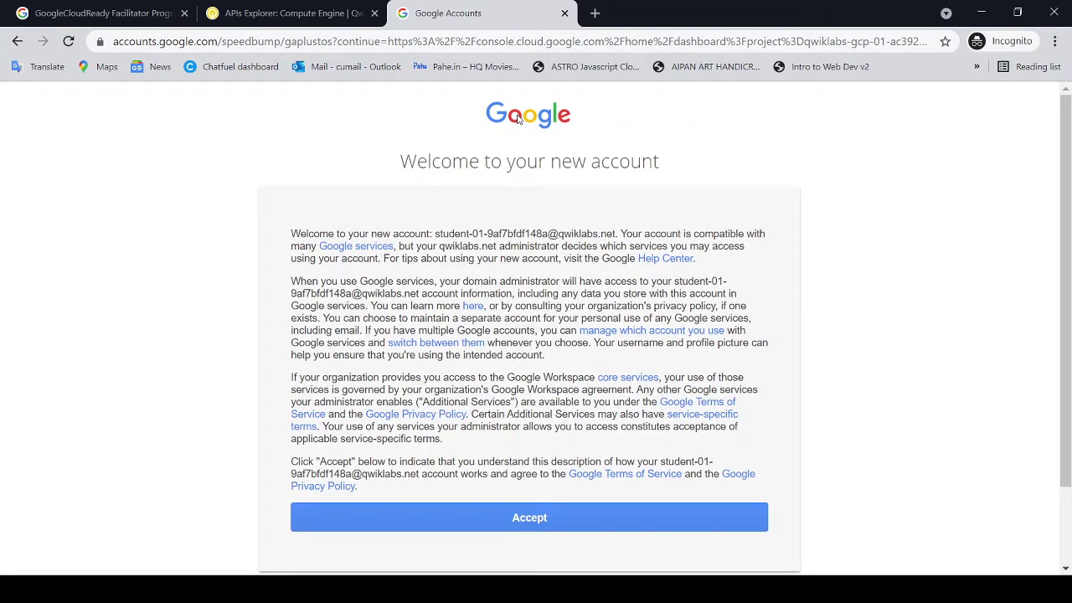
Step: Accept the new account's welcome and recovery prompts and agree to the Google Cloud Platform Terms of Service
left_click(587, 515)
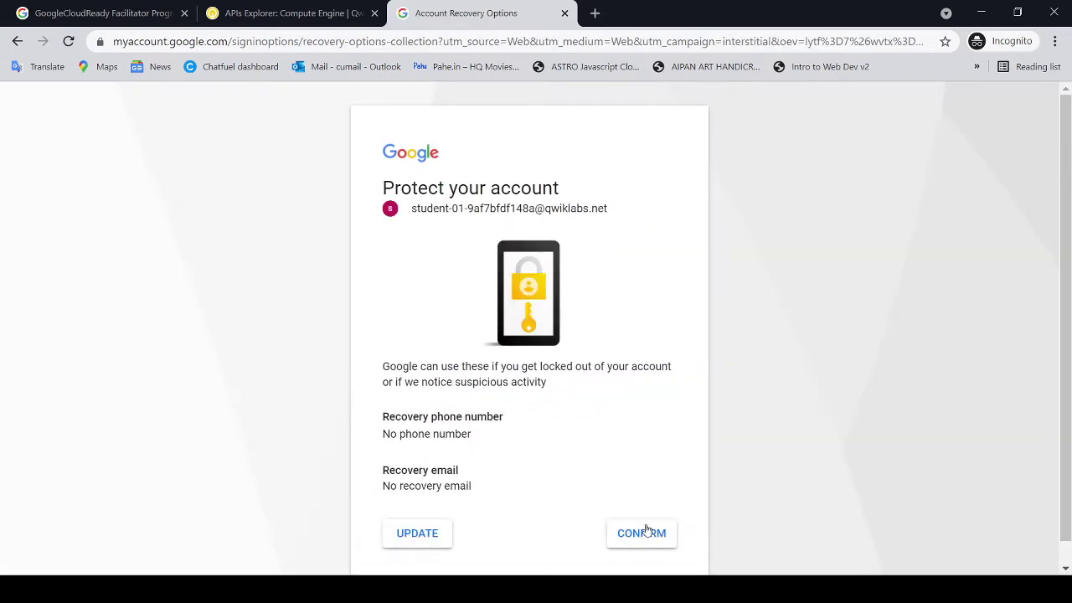
left_click(647, 534)
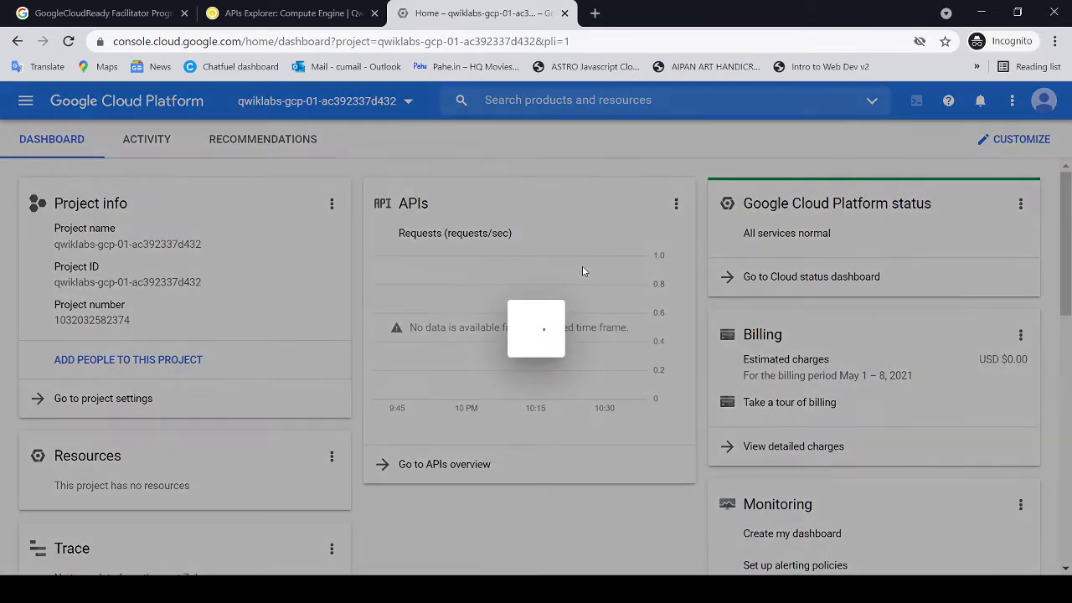
left_click(339, 399)
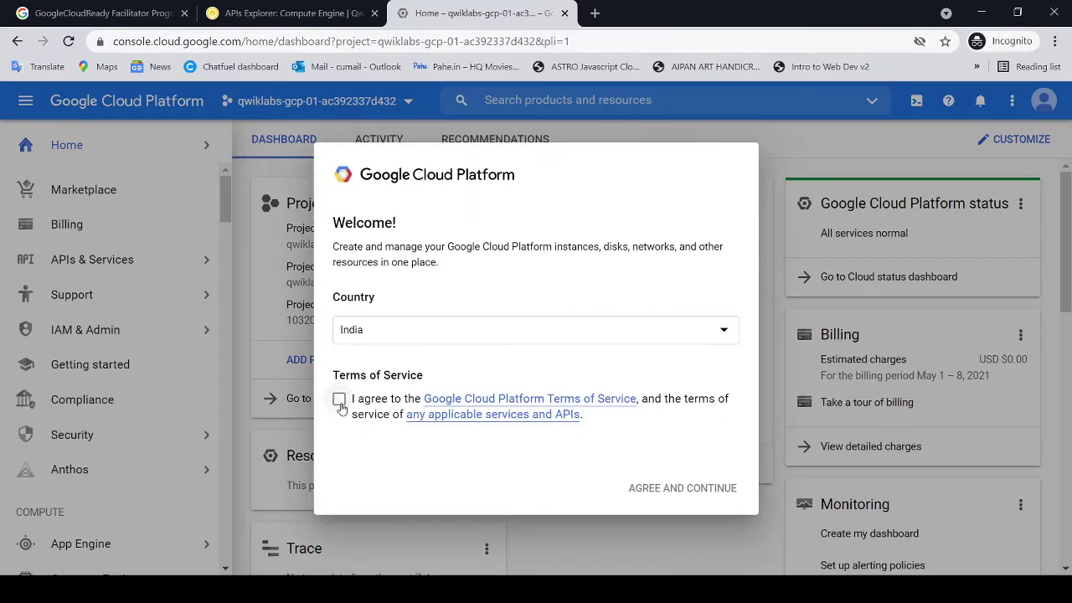
left_click(708, 490)
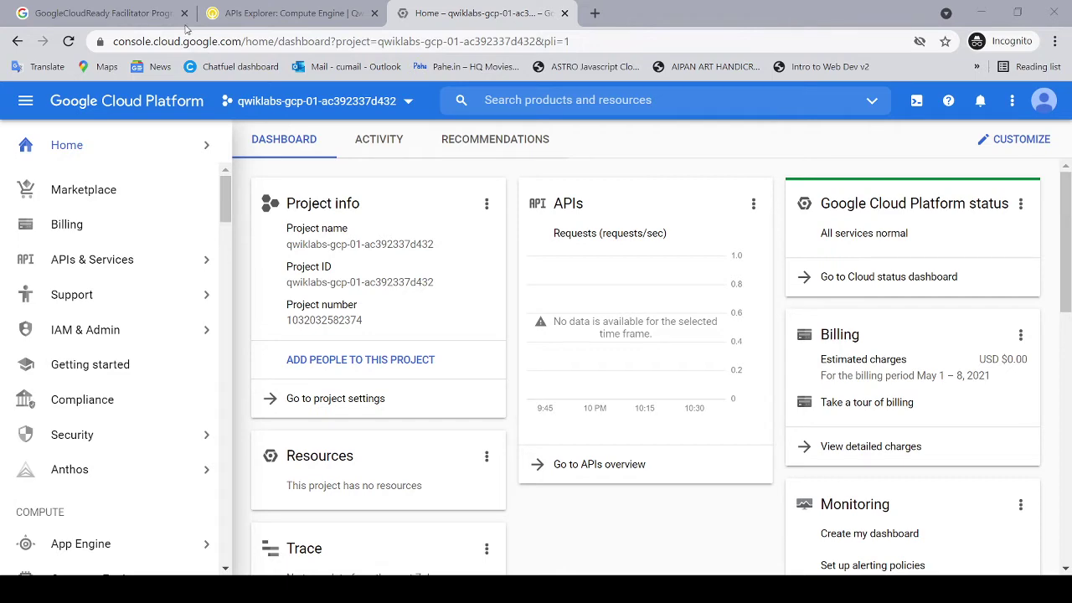
Step: Consult the lab's API Explorer tool instructions and open the APIs & Services Library in the cloud console
left_click(319, 13)
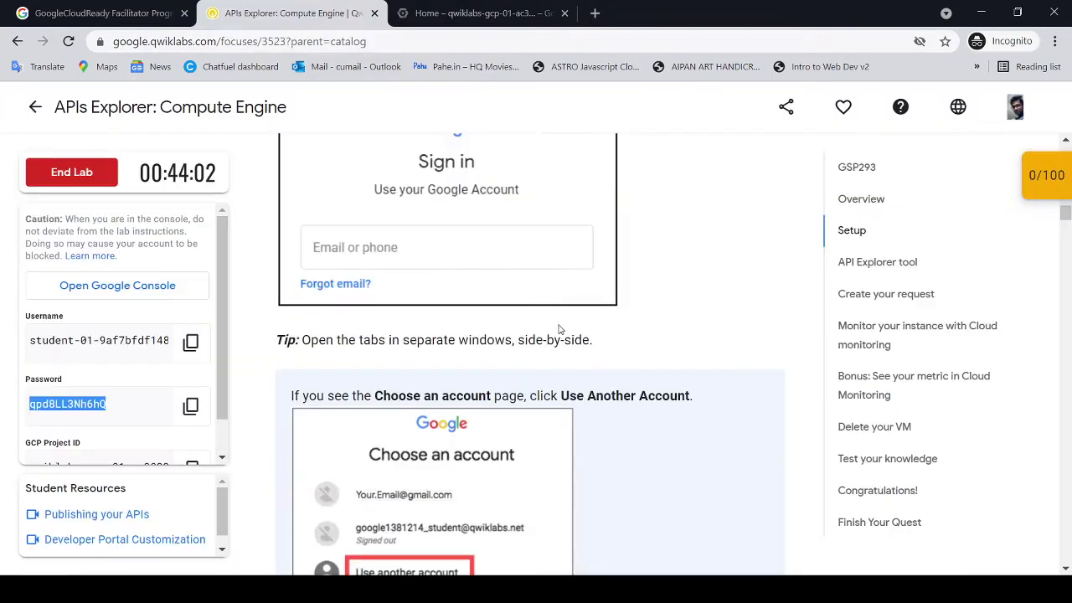
scroll(559, 329, "down", 12)
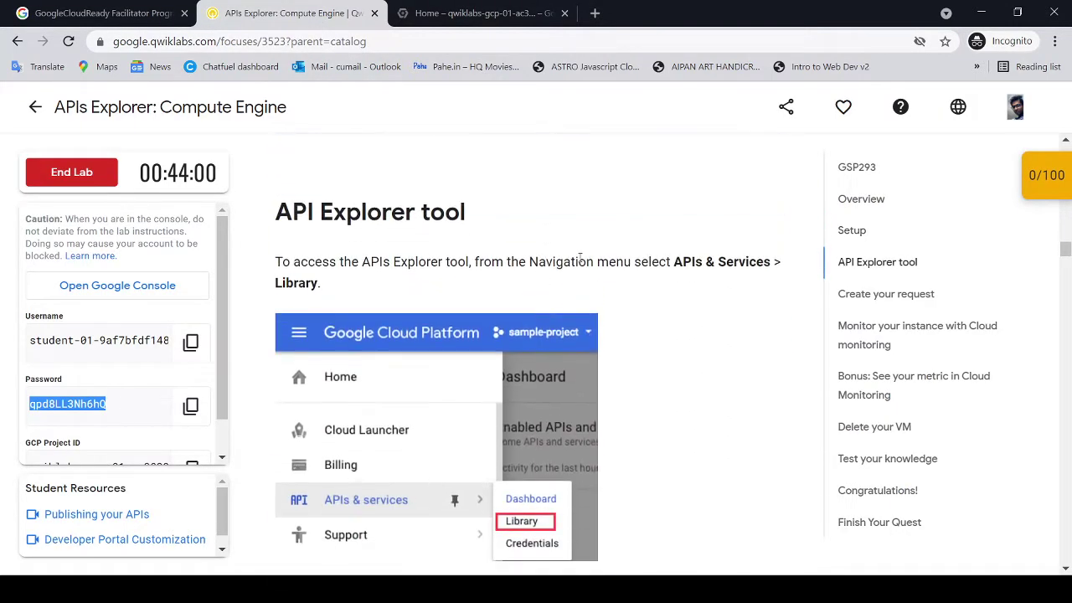
left_click_drag(596, 262, 740, 283)
left_click(469, 13)
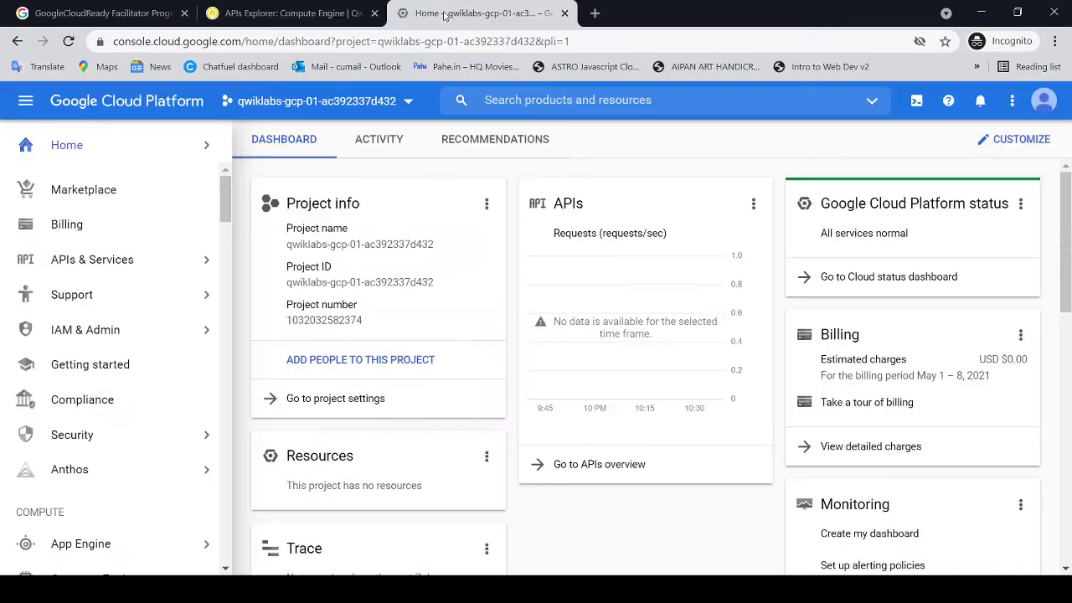
mouse_move(115, 265)
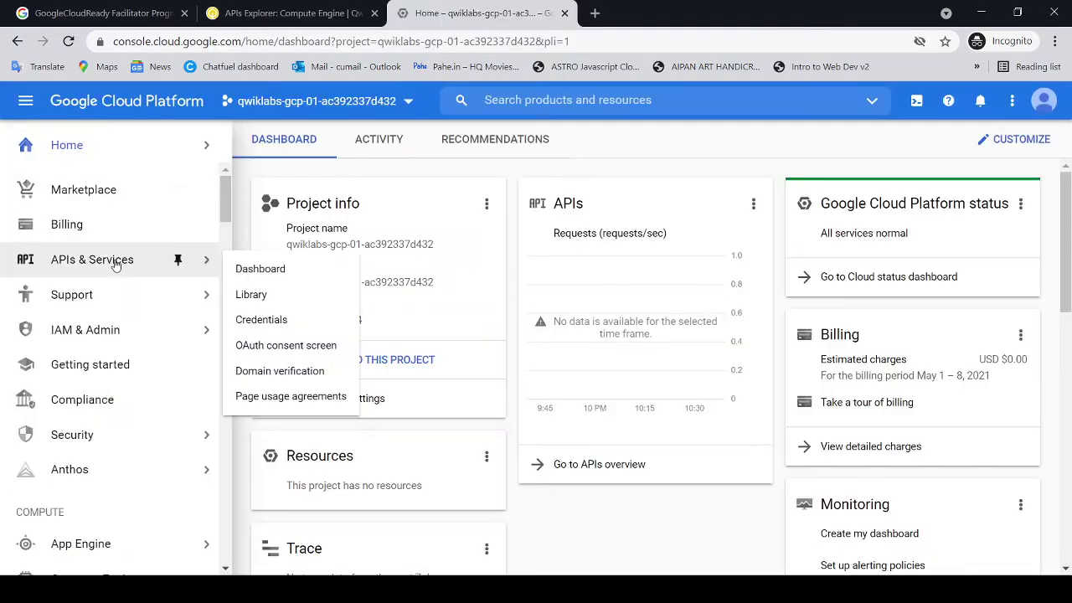
left_click(277, 294)
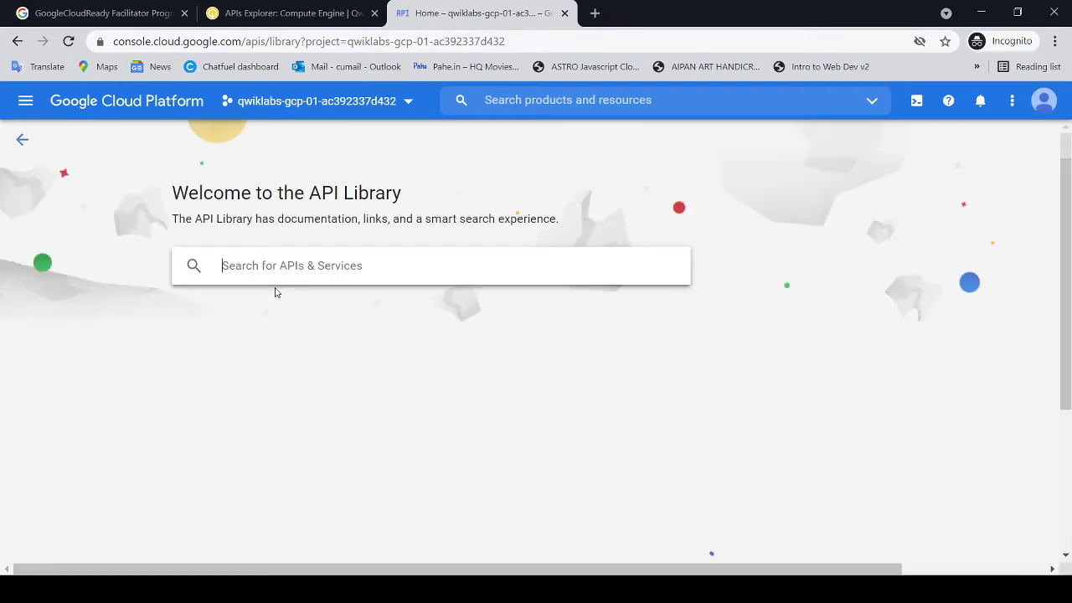
Step: Following the lab instructions, search the API Library for "compute" and open Compute Engine API
left_click(302, 13)
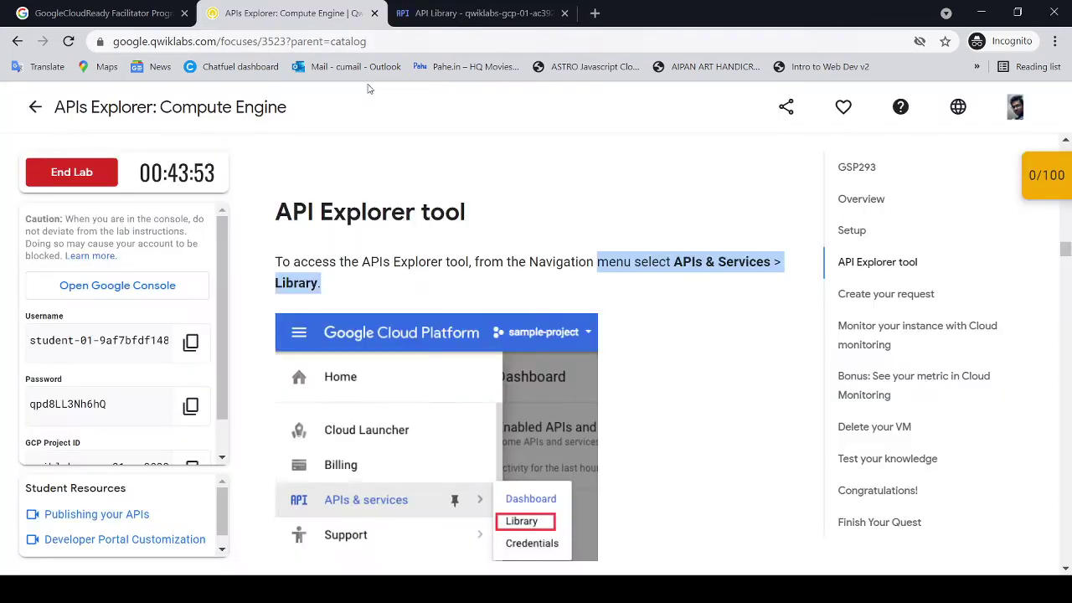
scroll(539, 322, "down", 5)
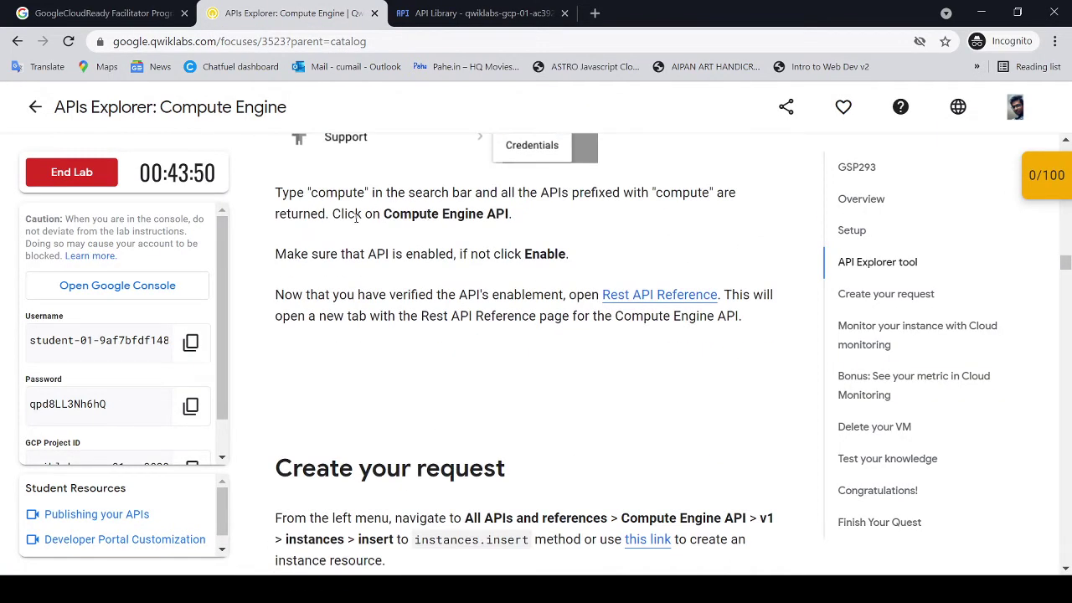
left_click_drag(356, 216, 509, 216)
left_click_drag(516, 254, 570, 252)
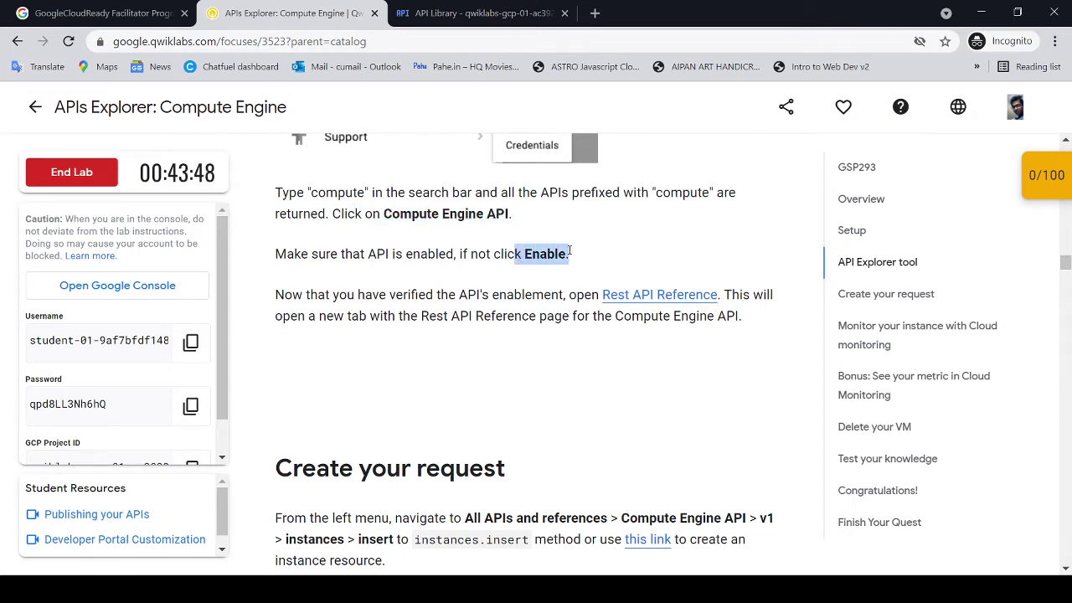
left_click(478, 14)
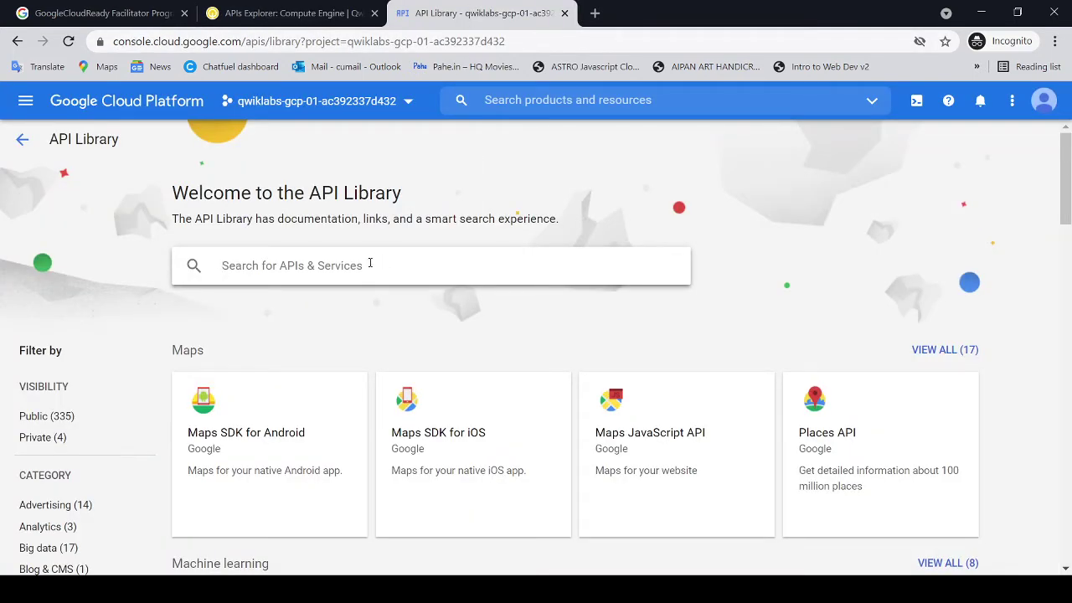
type("comp")
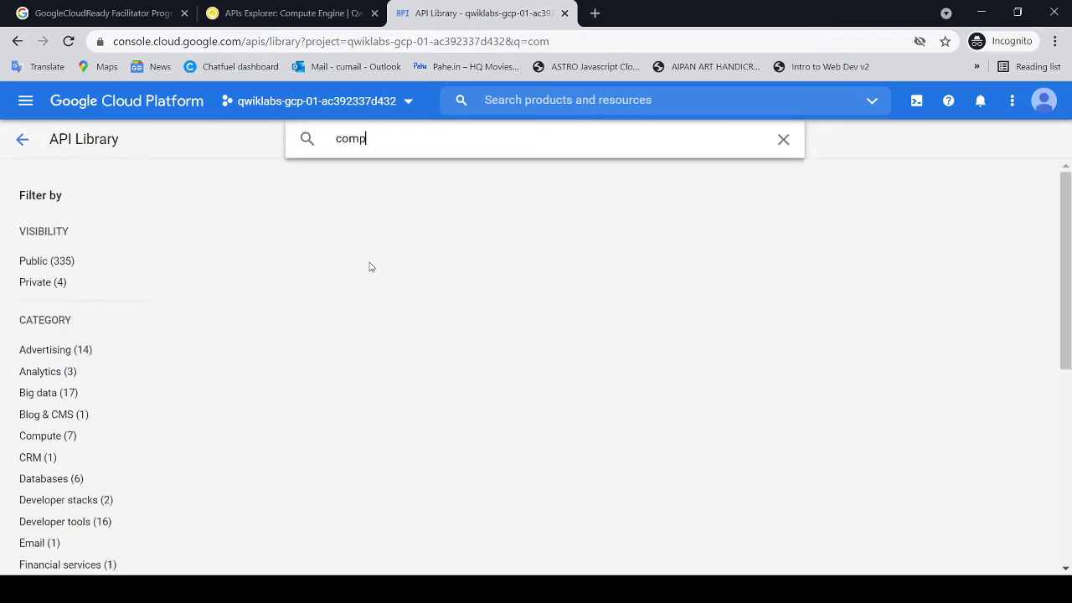
type("ute")
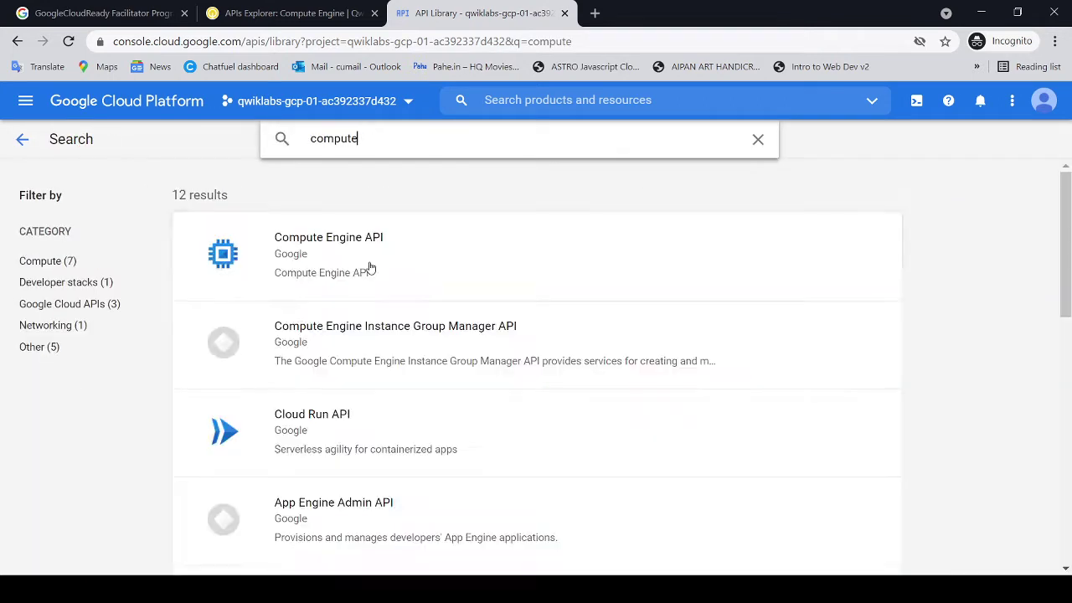
left_click(333, 242)
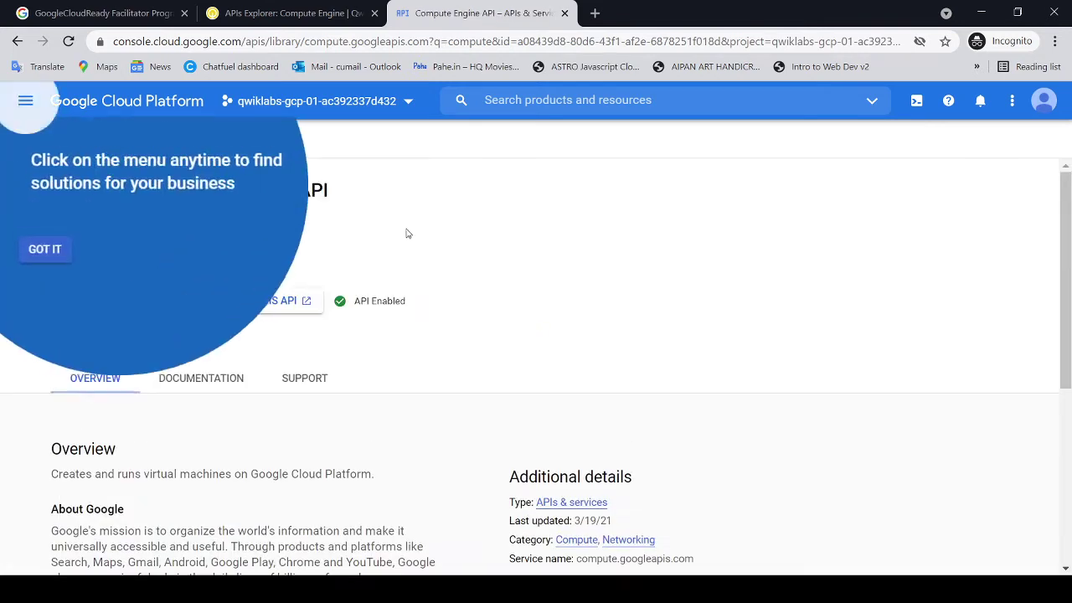
Step: Dismiss the menu tip, check whether Compute Engine API is enabled, and open the Rest API Reference from the lab instructions
left_click(38, 236)
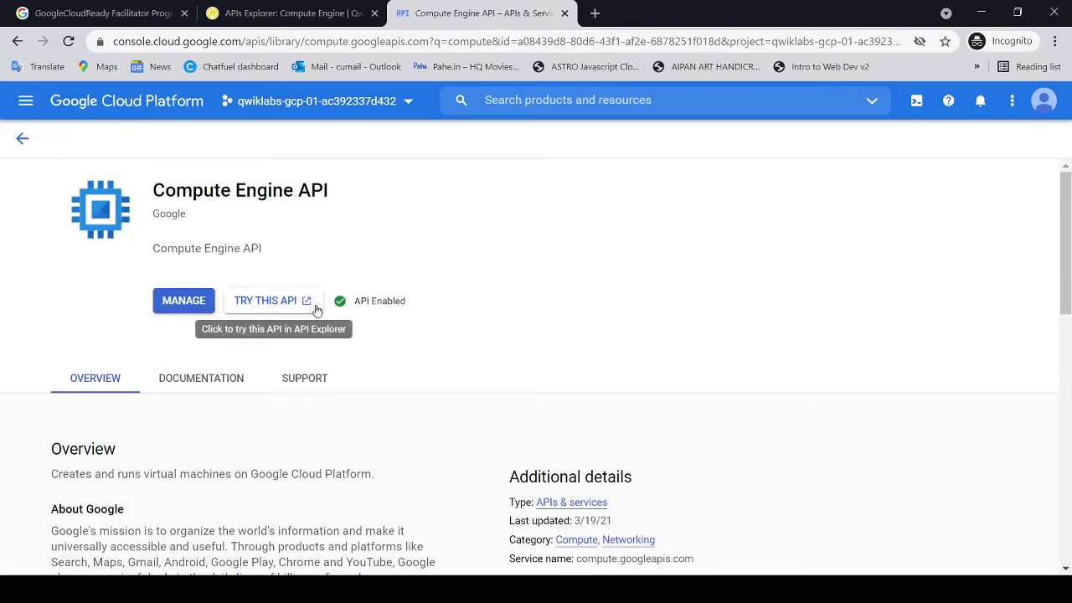
left_click_drag(356, 300, 424, 309)
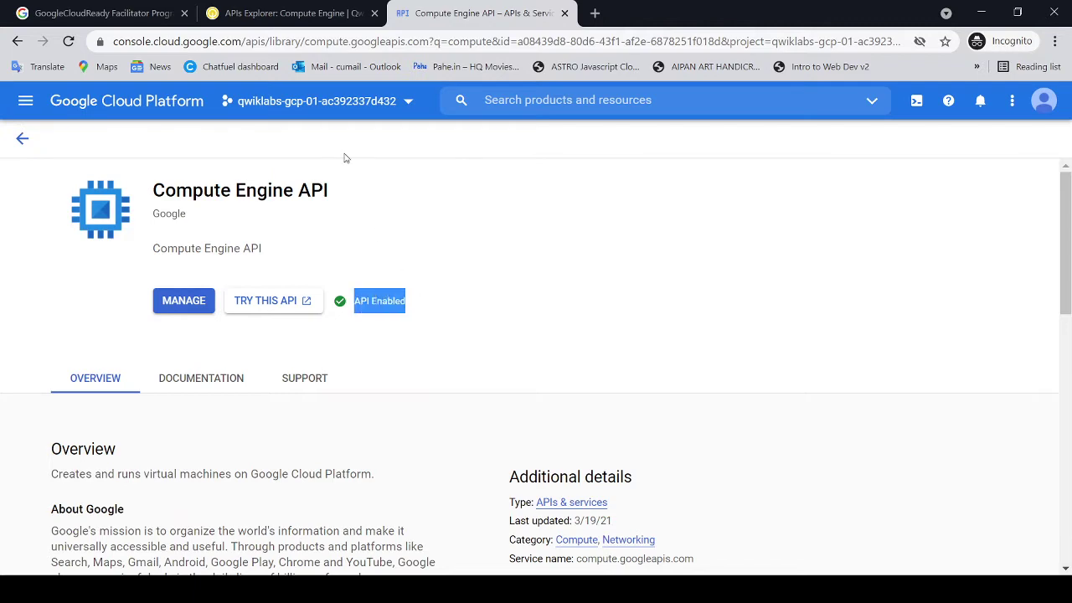
left_click(320, 24)
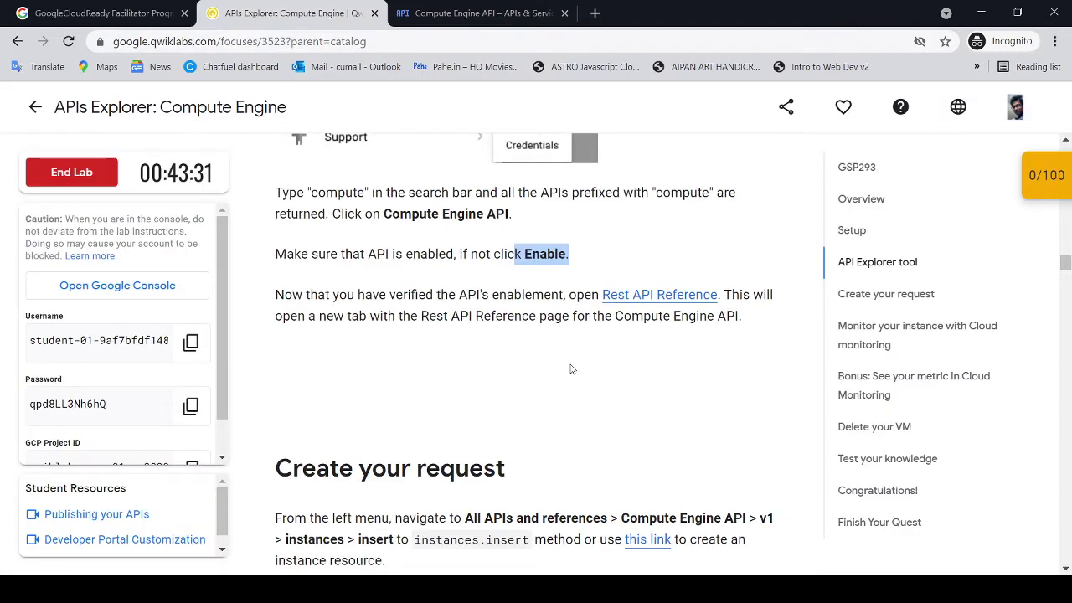
scroll(577, 354, "down", 1)
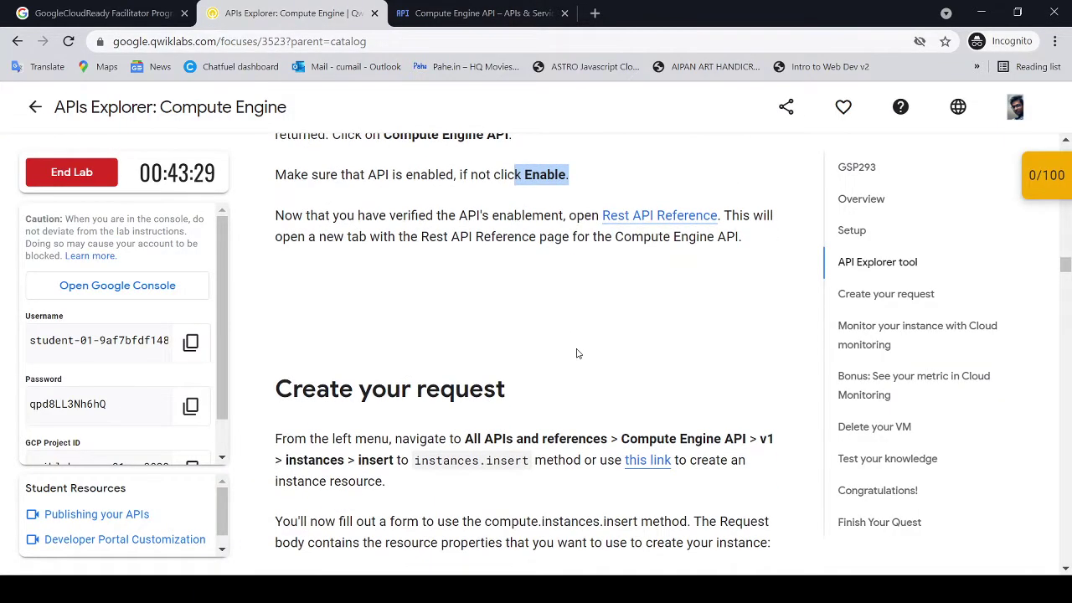
left_click(634, 217)
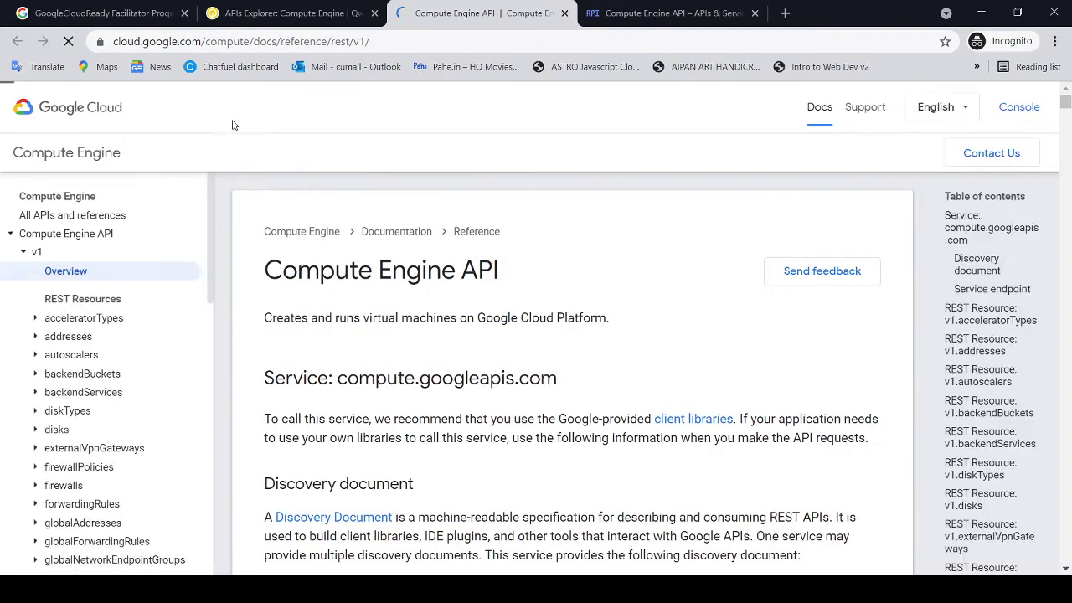
Step: Read the lab's "Create your request" navigation path and compare it with the contents of the Compute Engine API v1 reference
left_click(285, 14)
scroll(515, 316, "down", 1)
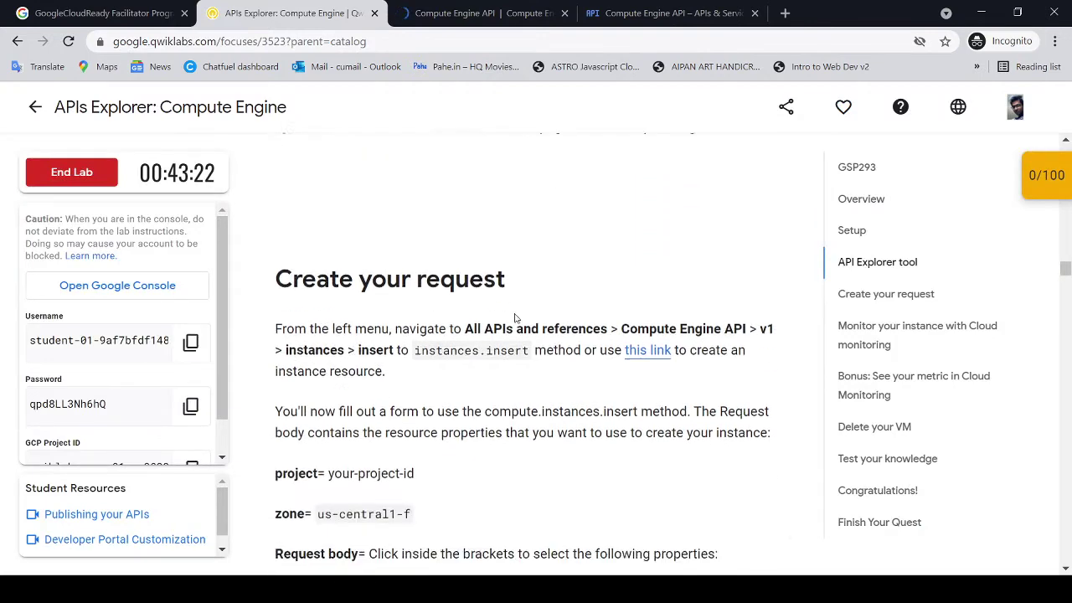
scroll(516, 317, "down", 1)
left_click_drag(466, 280, 610, 280)
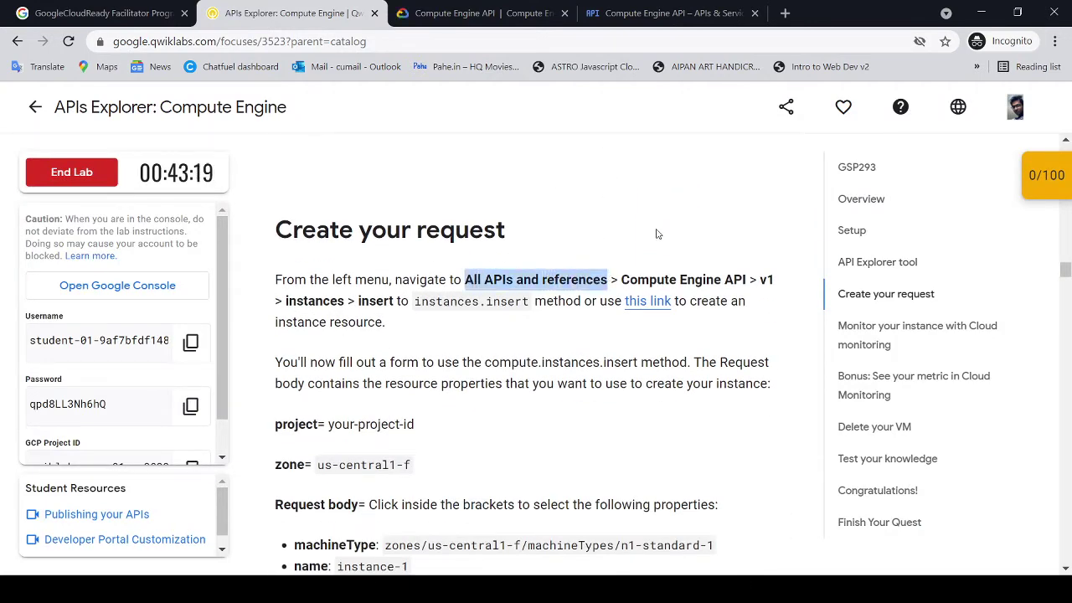
scroll(658, 233, "down", 1)
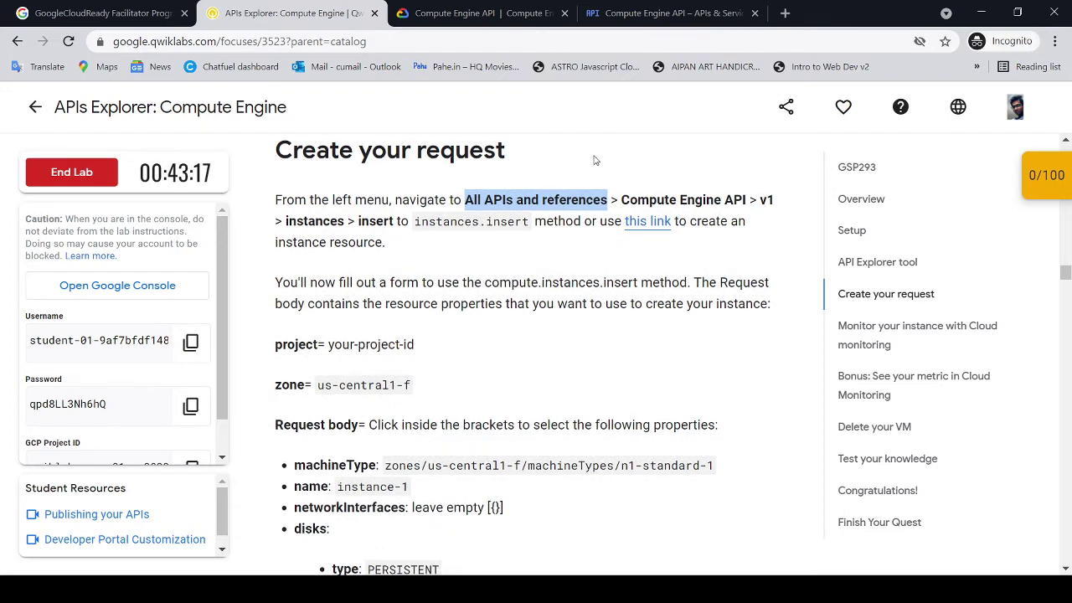
left_click(653, 16)
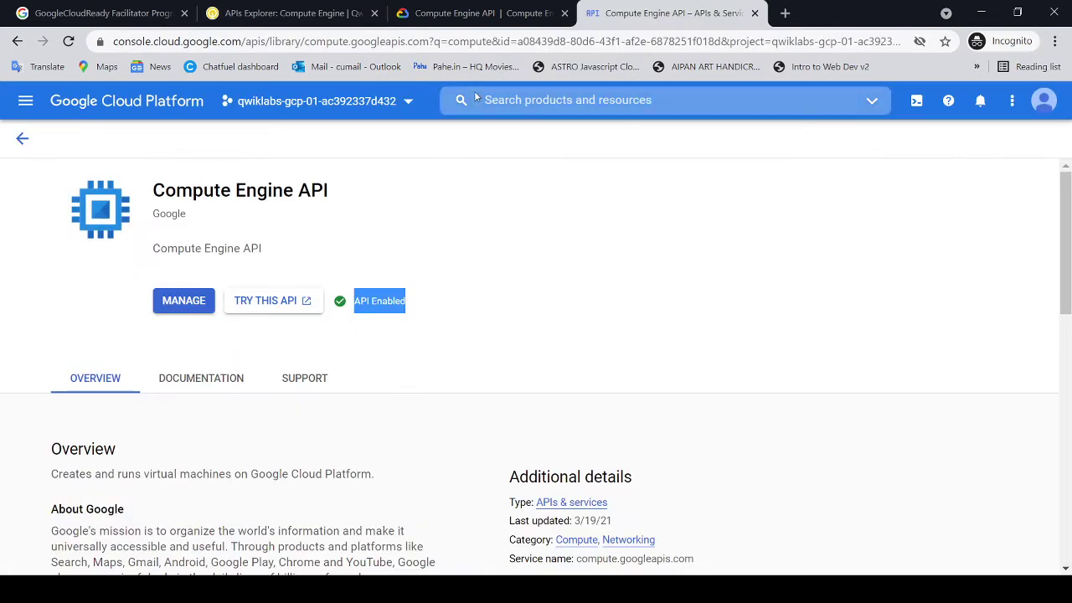
left_click(503, 20)
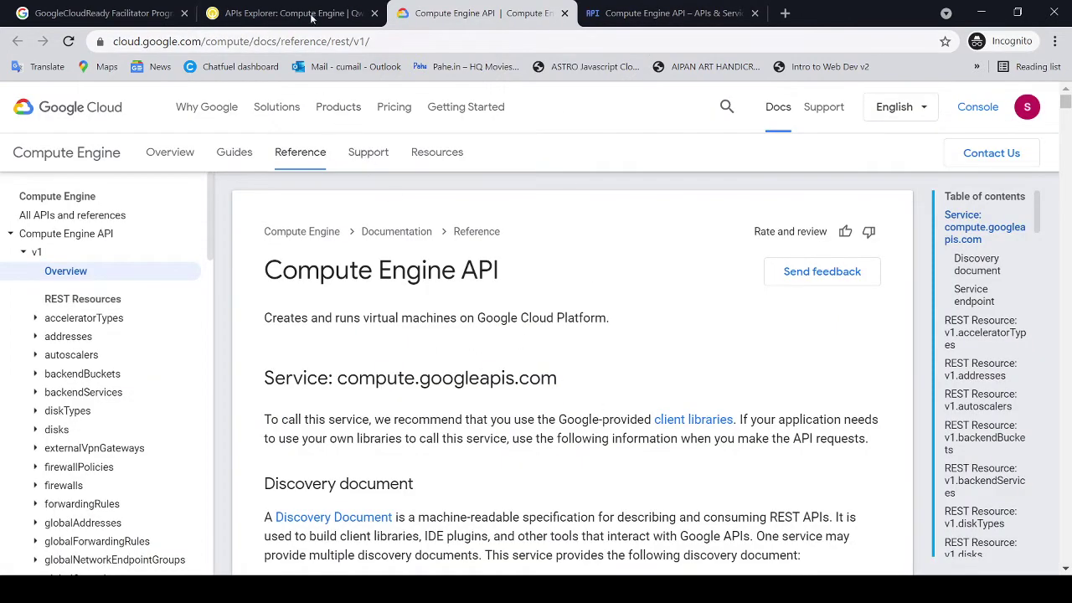
left_click(312, 19)
left_click_drag(621, 200, 777, 200)
left_click(762, 198)
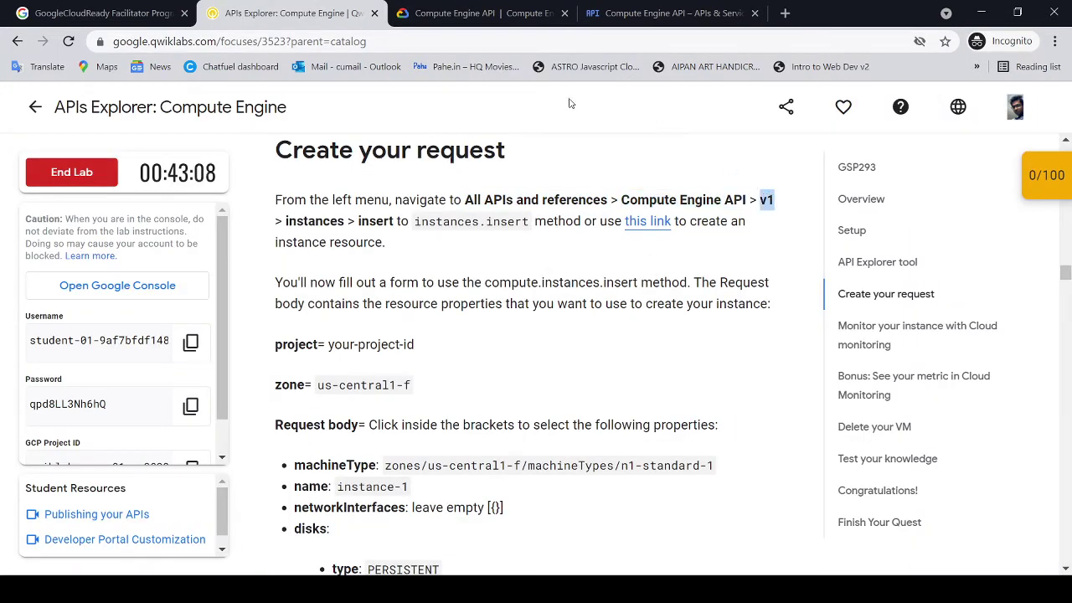
left_click(468, 38)
left_click(469, 15)
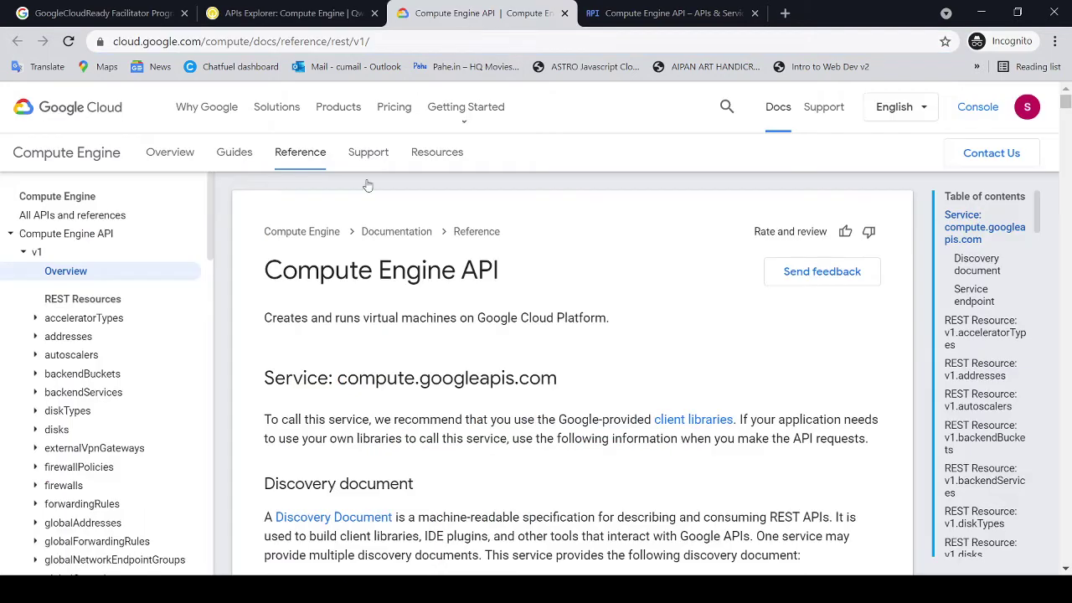
left_click(67, 260)
left_click(67, 260)
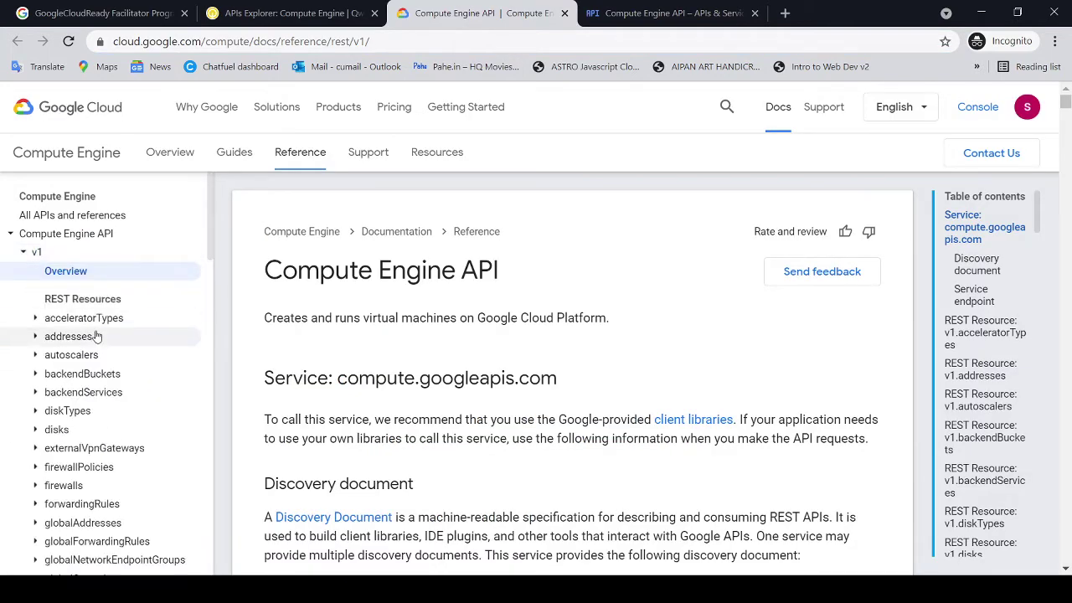
Step: Following the lab's path, open the insert method under instances in the Compute Engine API v1 reference
left_click(289, 12)
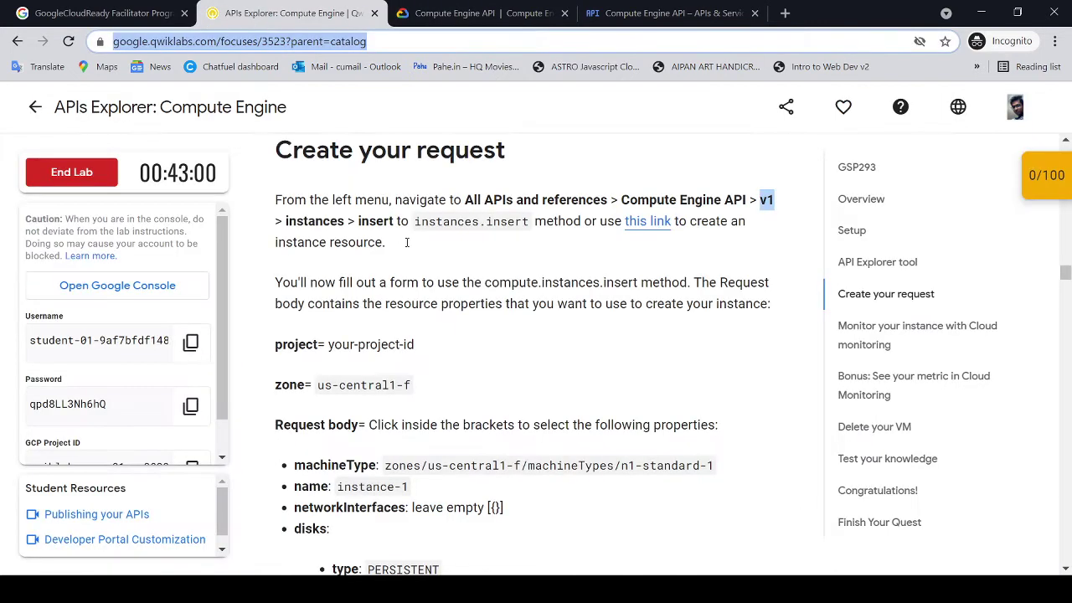
left_click_drag(278, 225, 391, 226)
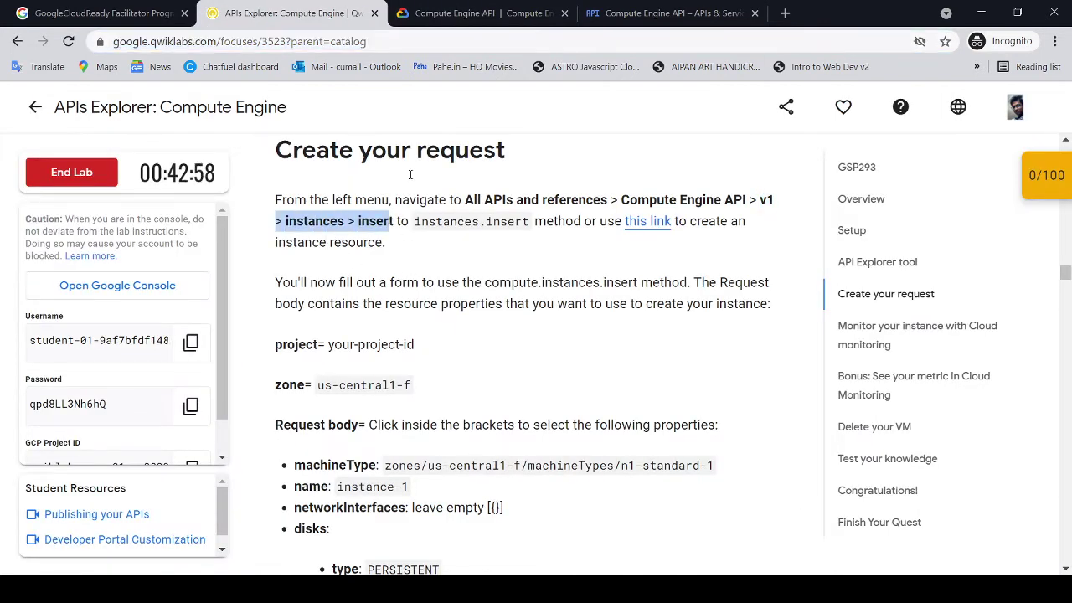
left_click(452, 23)
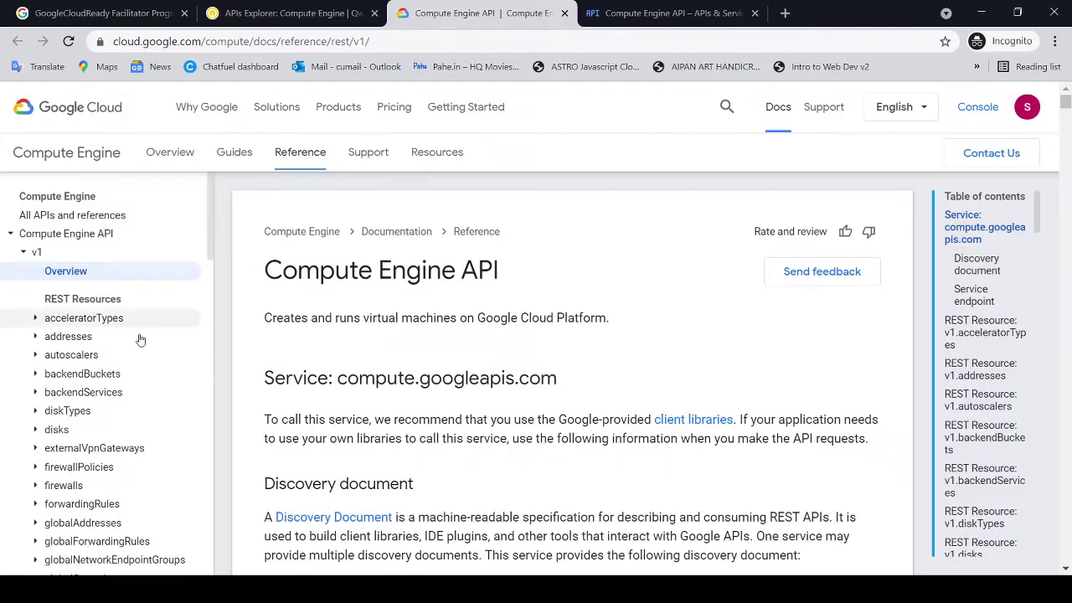
scroll(74, 393, "down", 5)
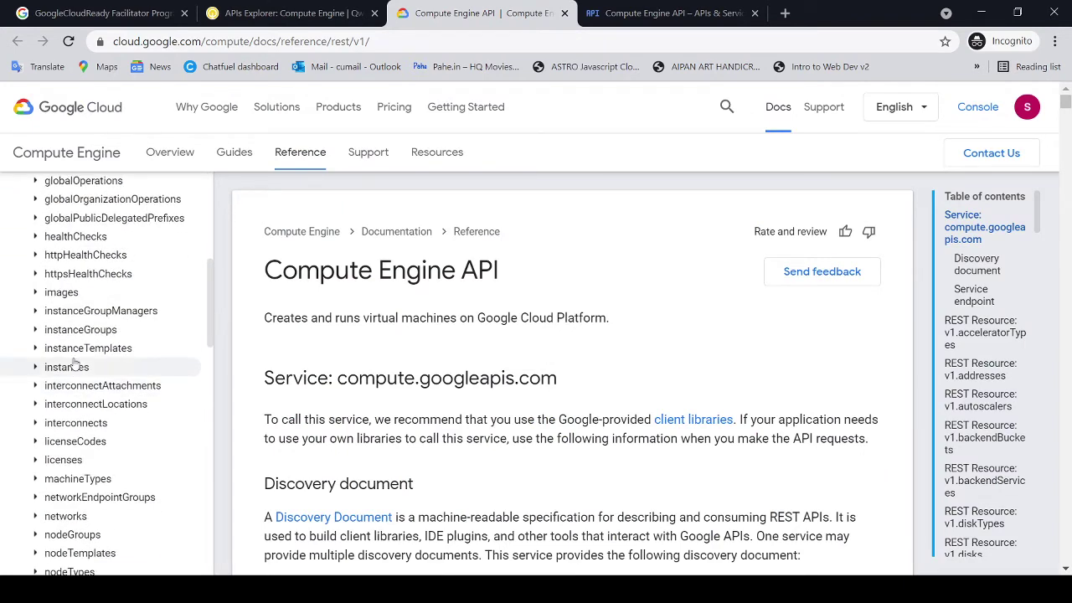
left_click(72, 368)
scroll(84, 319, "down", 2)
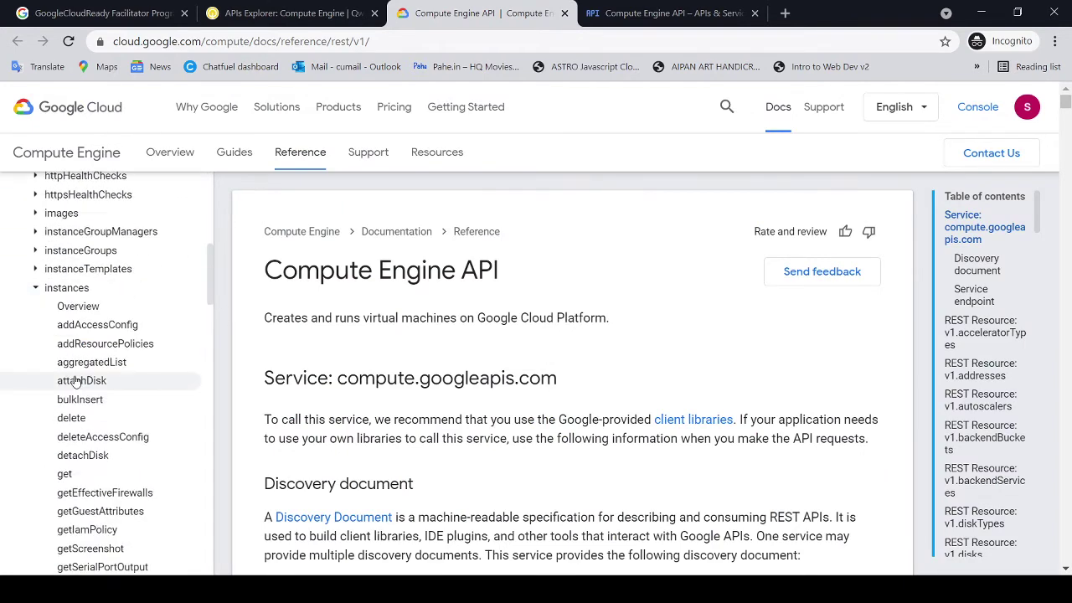
scroll(92, 394, "down", 2)
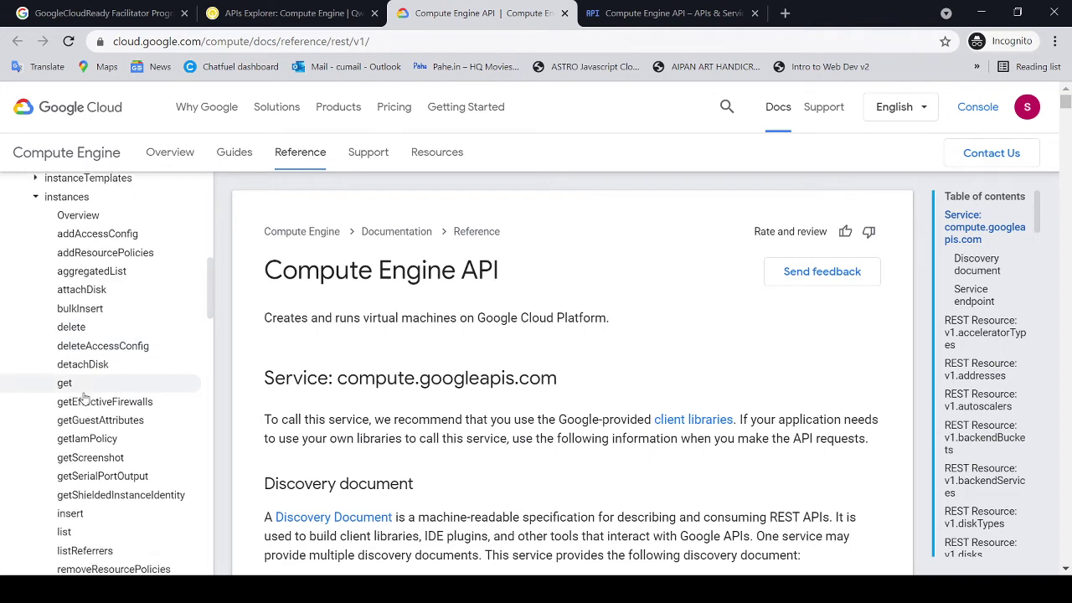
left_click(90, 449)
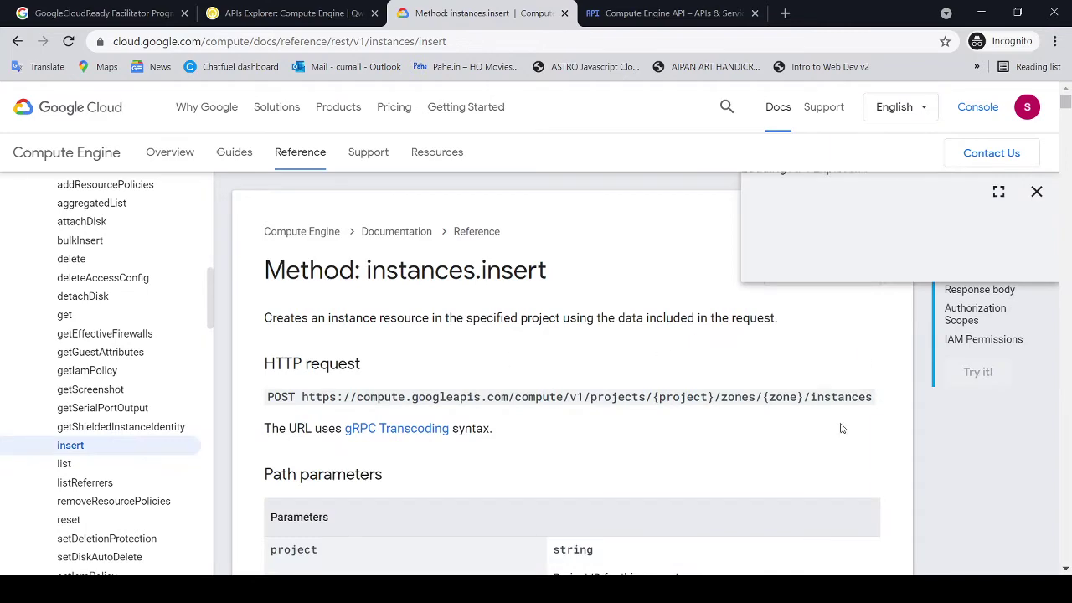
Step: Fill the project request parameter of instances.insert with the GCP Project ID copied from the lab page
scroll(802, 355, "down", 1)
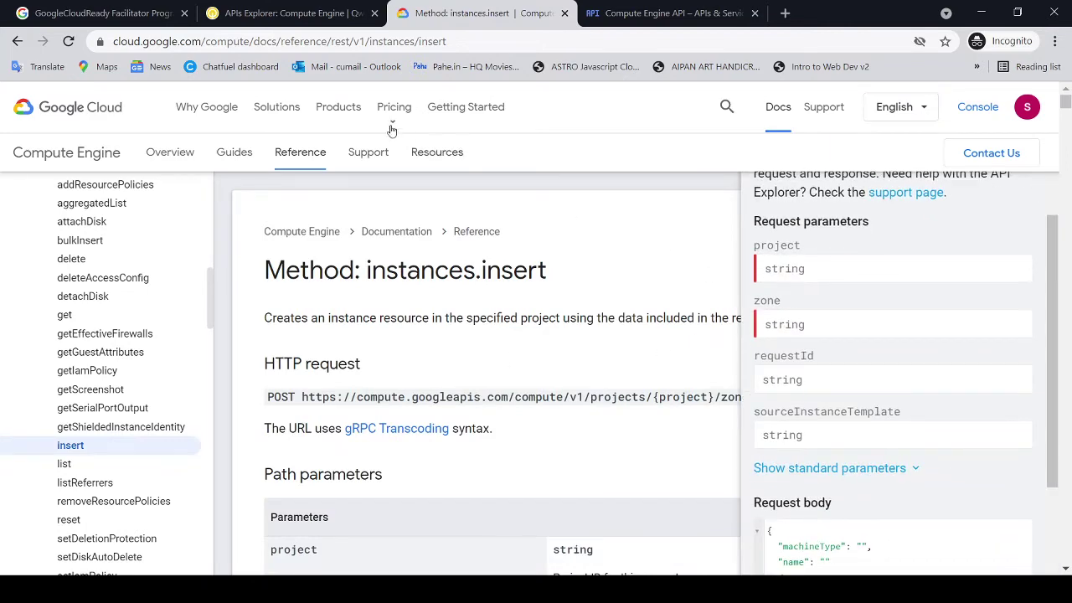
left_click(301, 14)
scroll(386, 251, "down", 2)
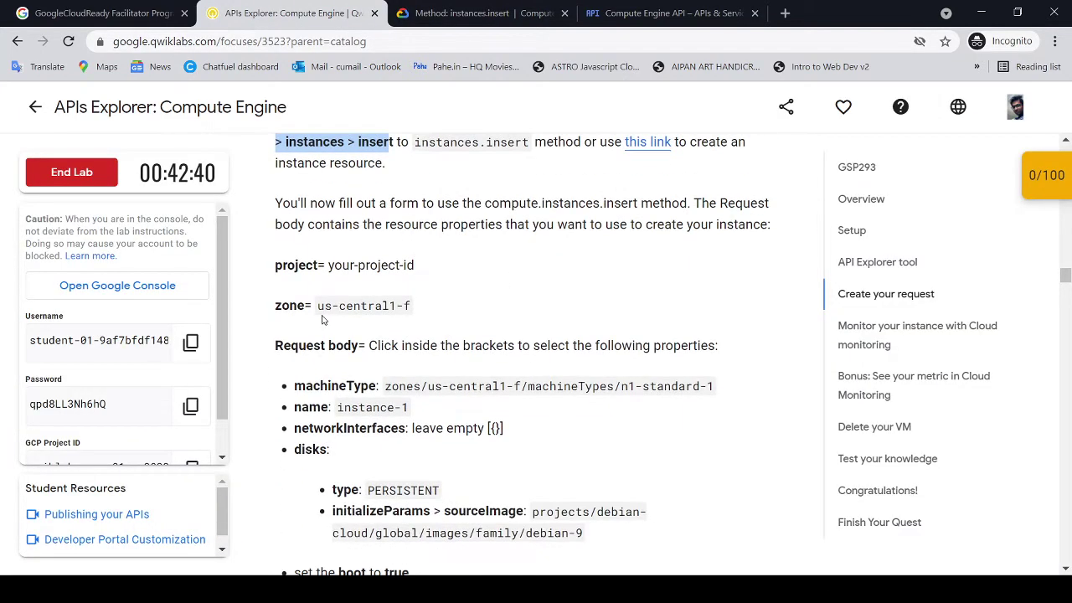
left_click(331, 264)
left_click_drag(282, 264, 370, 265)
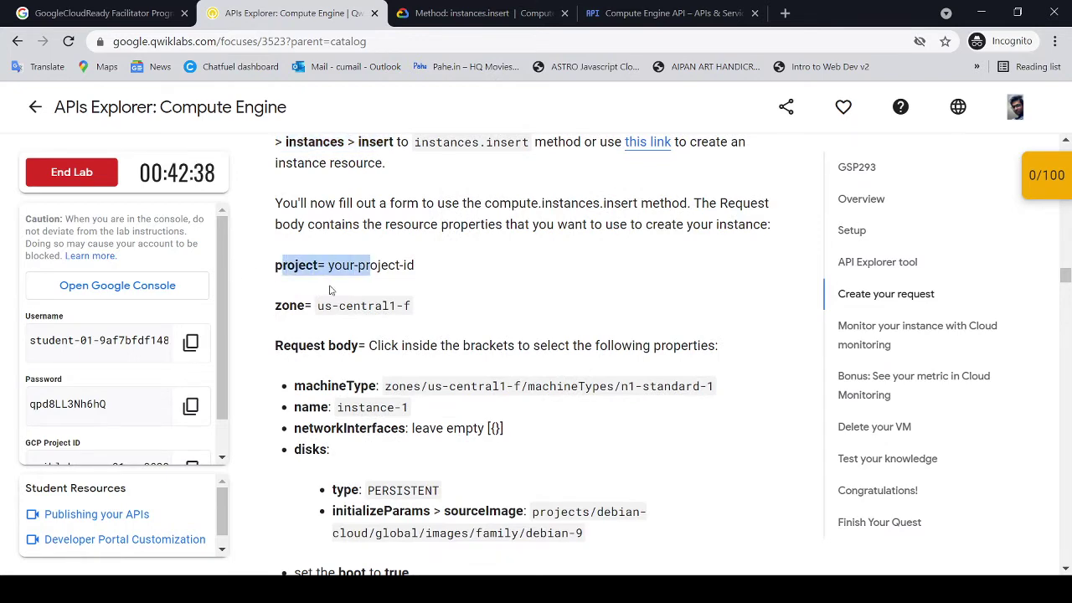
scroll(193, 419, "down", 1)
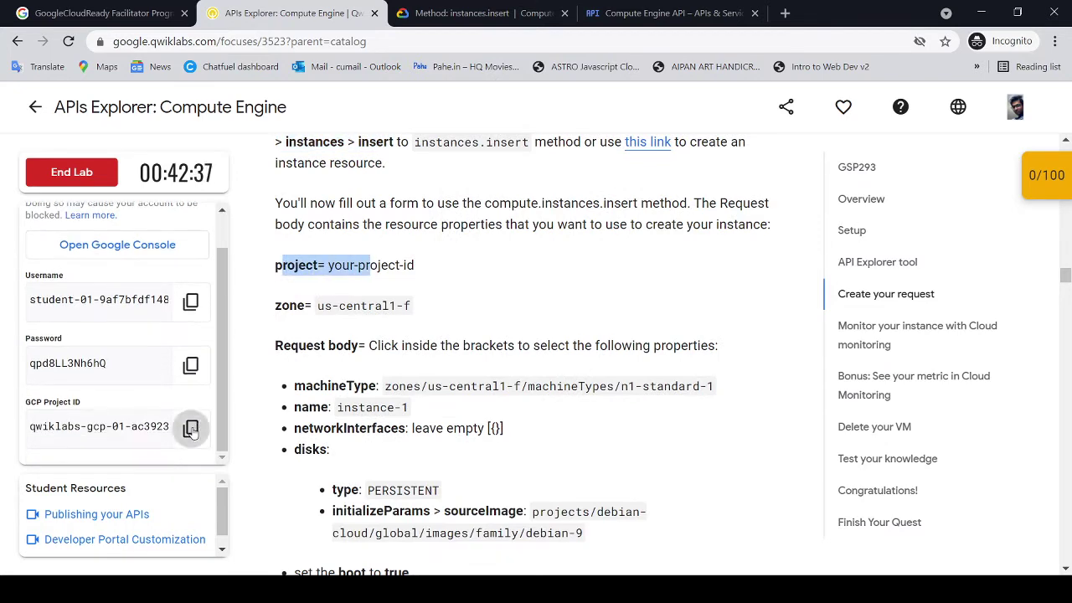
left_click(191, 428)
left_click(482, 12)
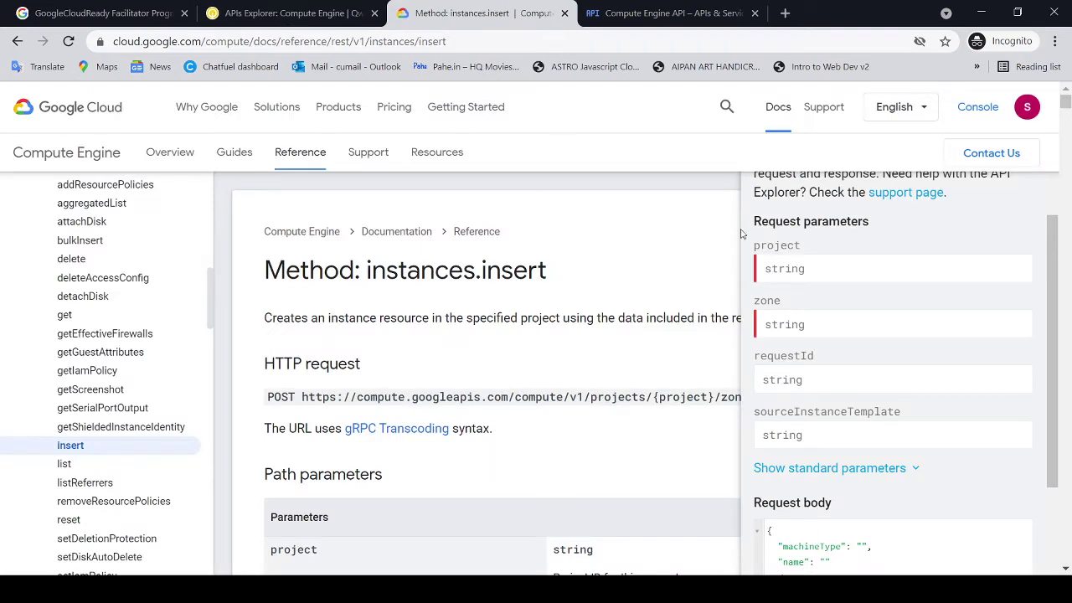
left_click(830, 270)
key("ctrl+v")
Step: Set the zone request parameter to us-central1-f, copied from the lab instructions
left_click(323, 13)
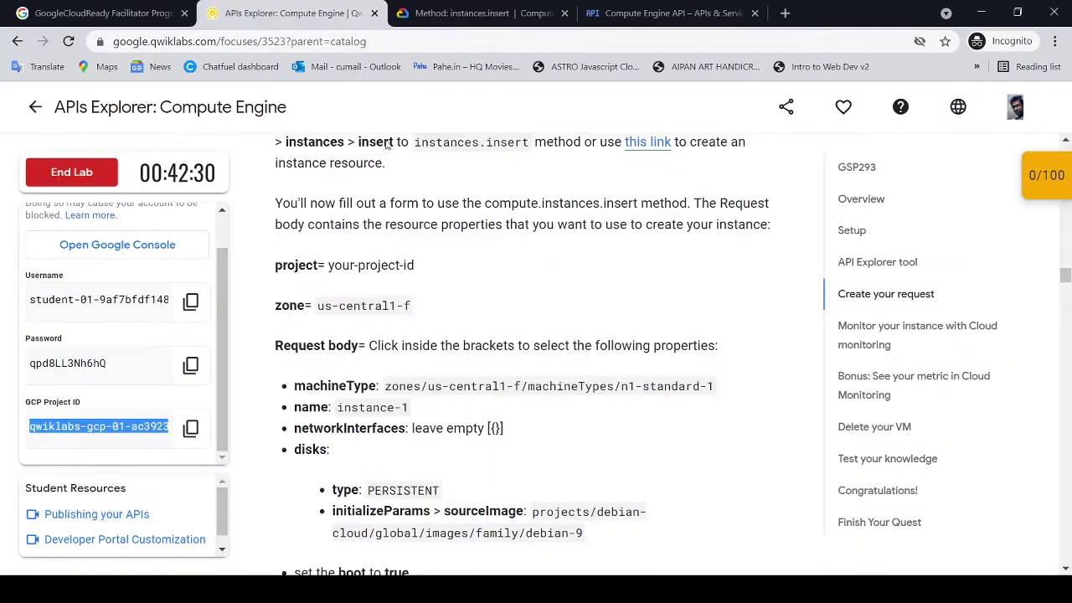
left_click_drag(318, 306, 415, 307)
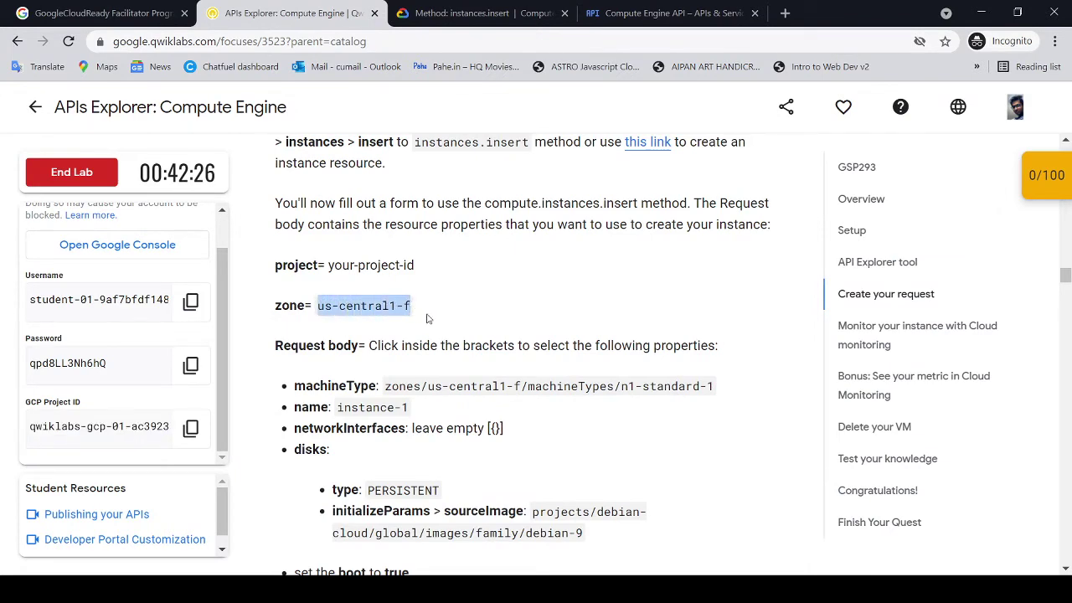
left_click(482, 12)
left_click(789, 327)
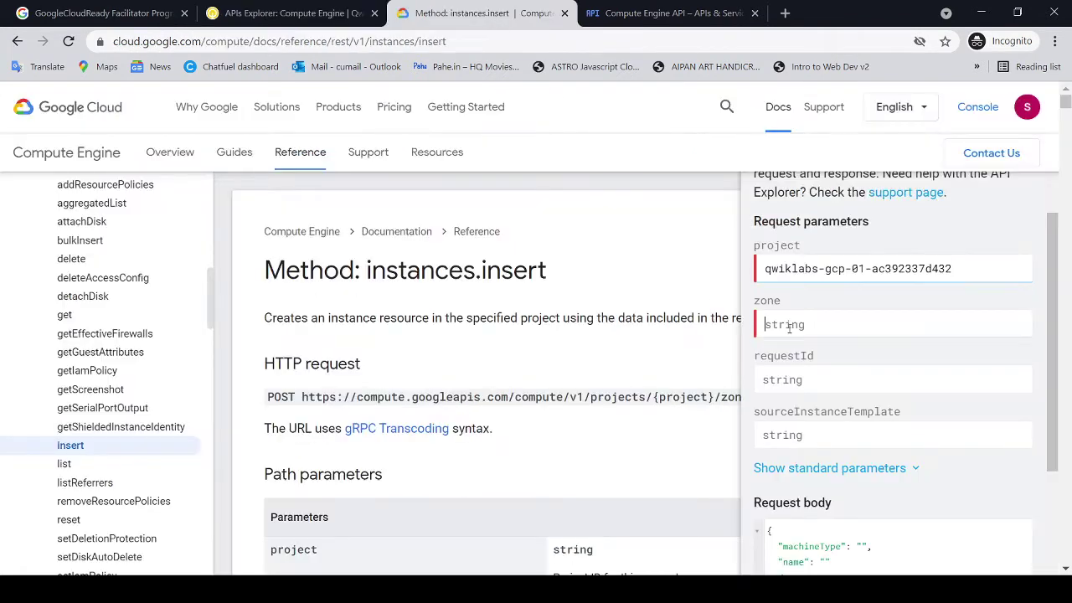
key("ctrl+v")
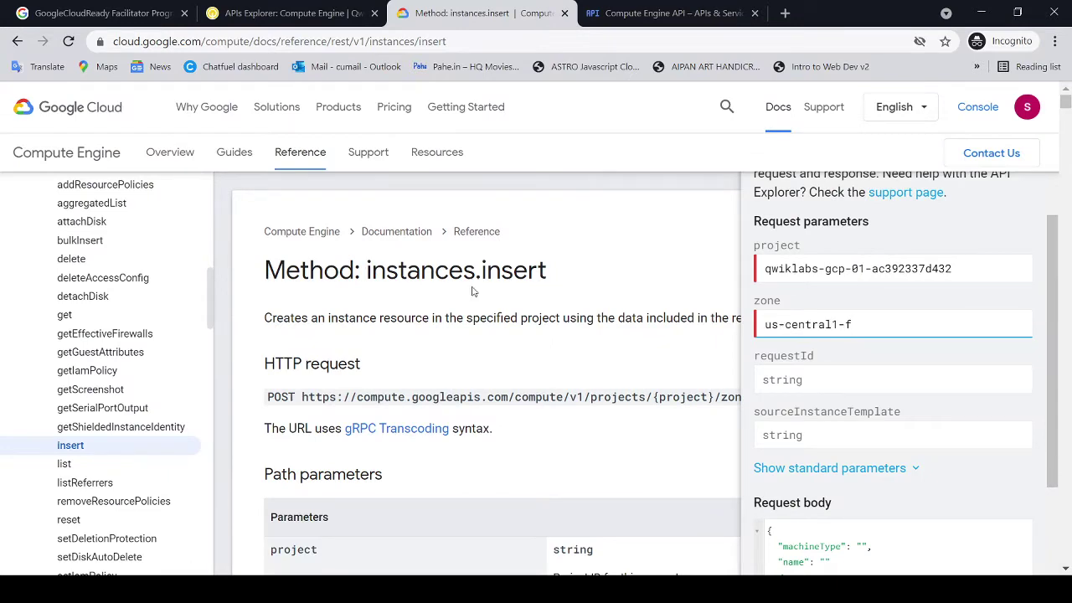
Step: Set machineType in the request body to zones/us-central1-f/machineTypes/n1-standard-1, copied from the lab instructions
left_click(310, 13)
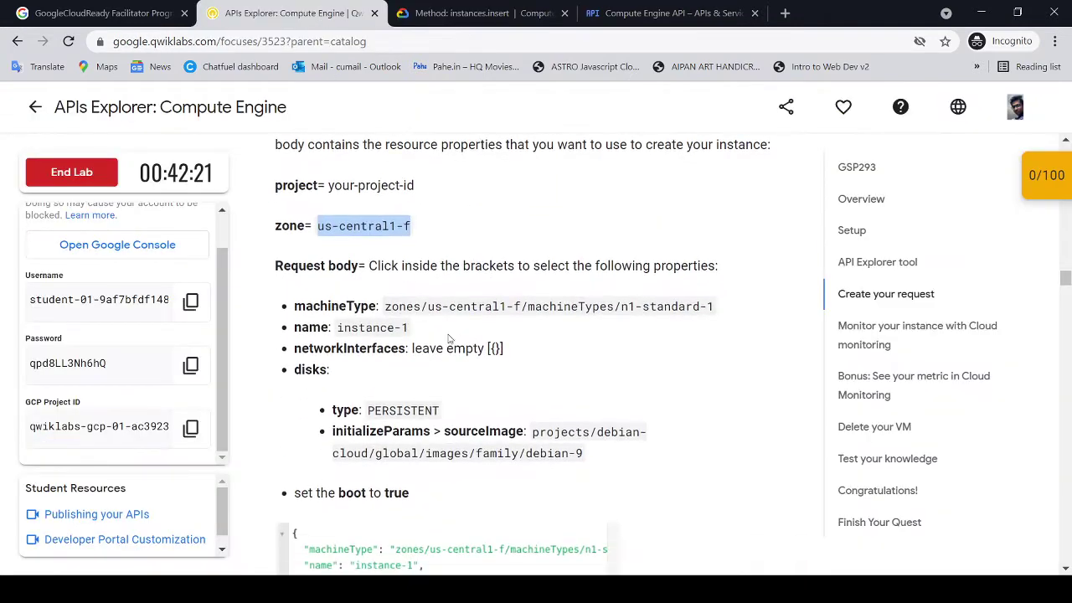
left_click_drag(328, 266, 444, 266)
left_click_drag(368, 306, 717, 309)
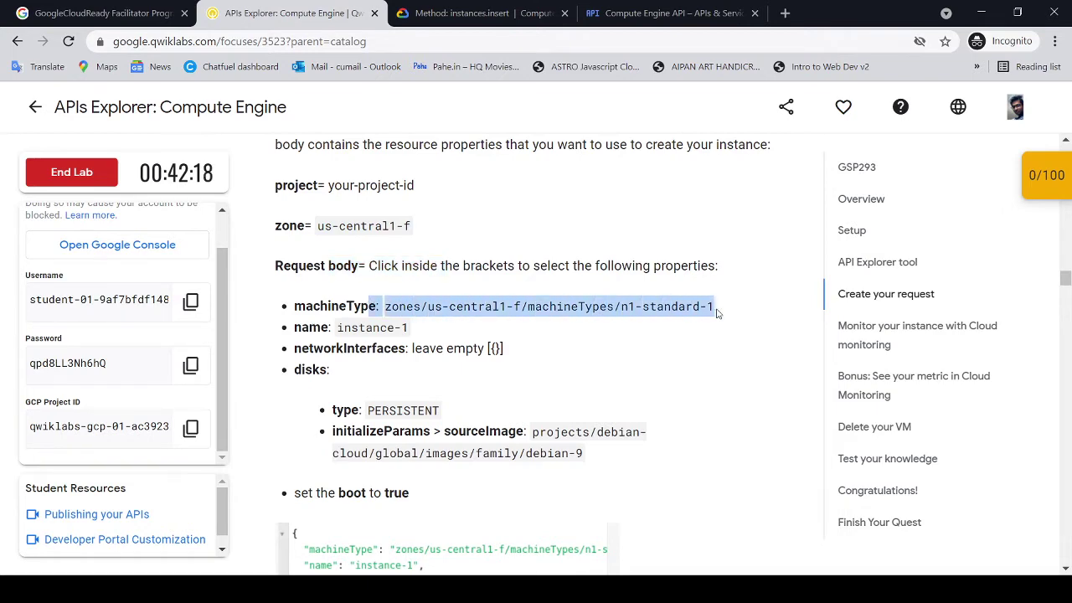
left_click(506, 9)
scroll(839, 332, "down", 2)
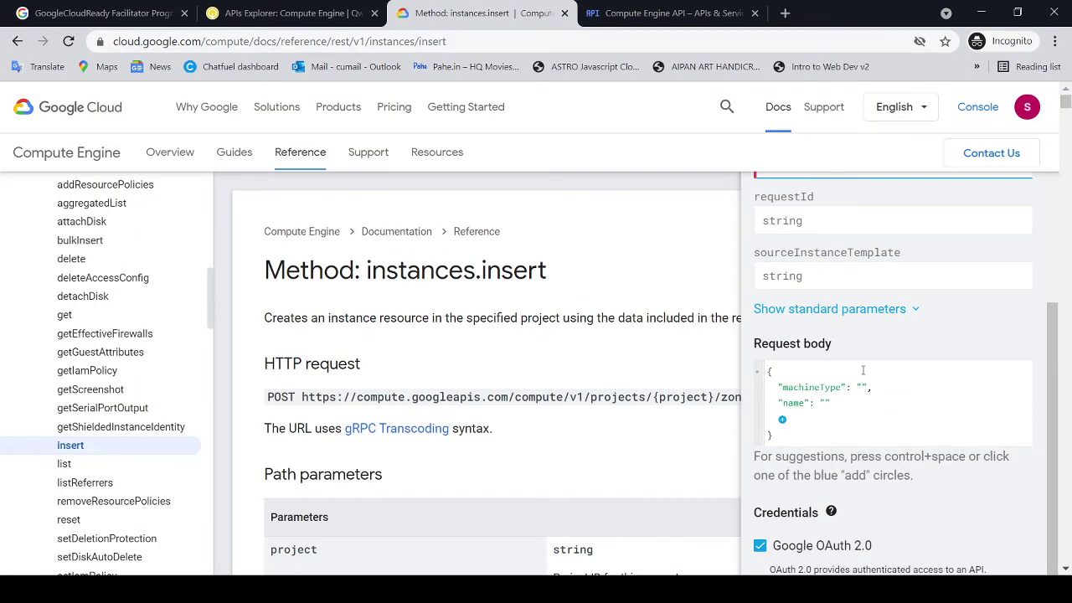
scroll(863, 370, "up", 1)
scroll(863, 369, "down", 1)
left_click(315, 14)
left_click(408, 308)
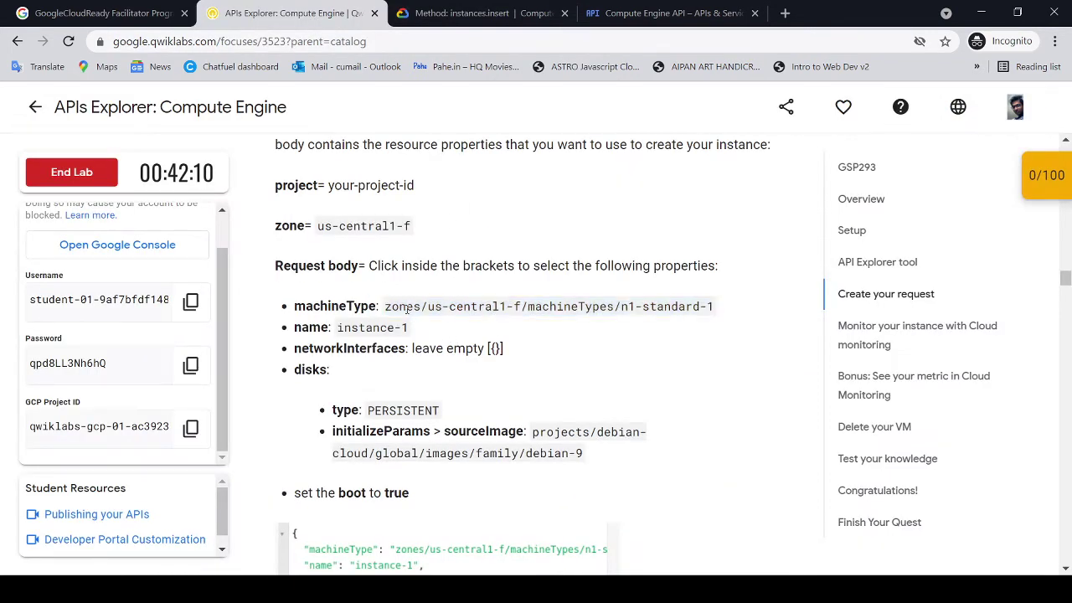
left_click_drag(386, 307, 714, 307)
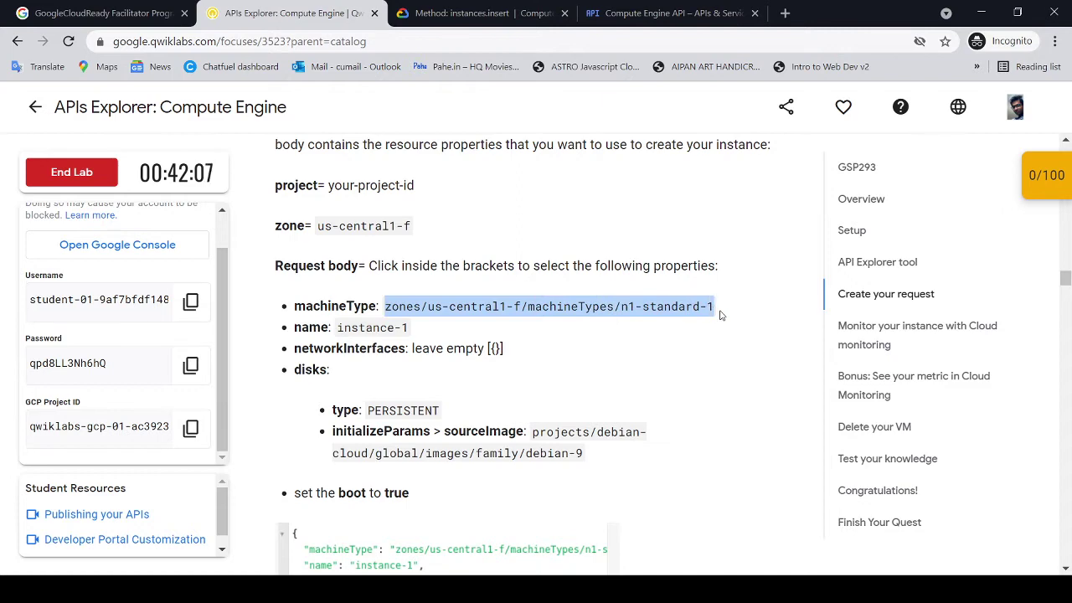
left_click(478, 13)
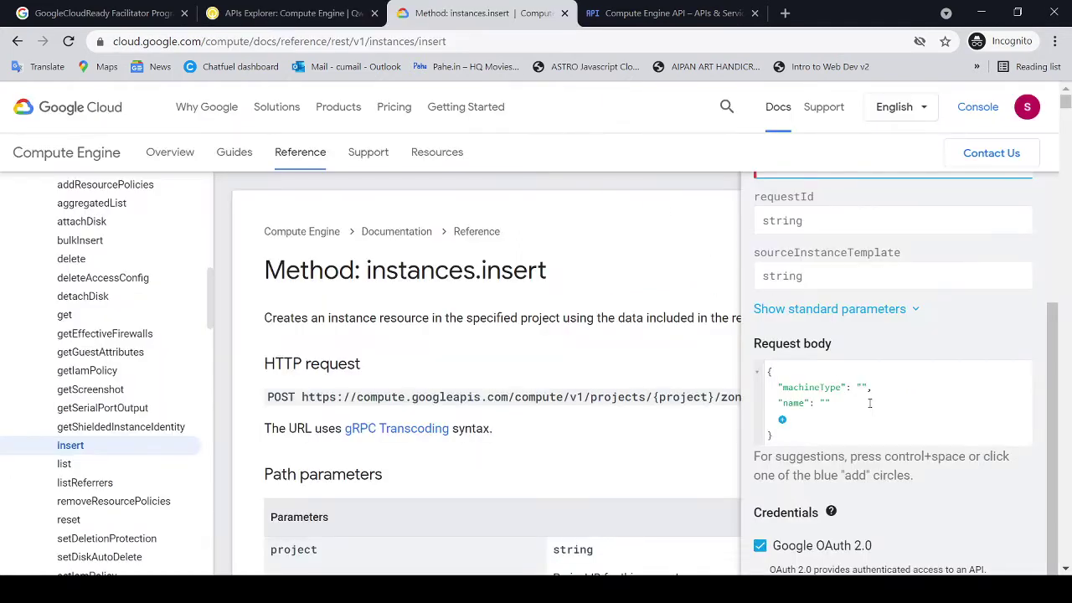
left_click(863, 389)
key("ctrl+v")
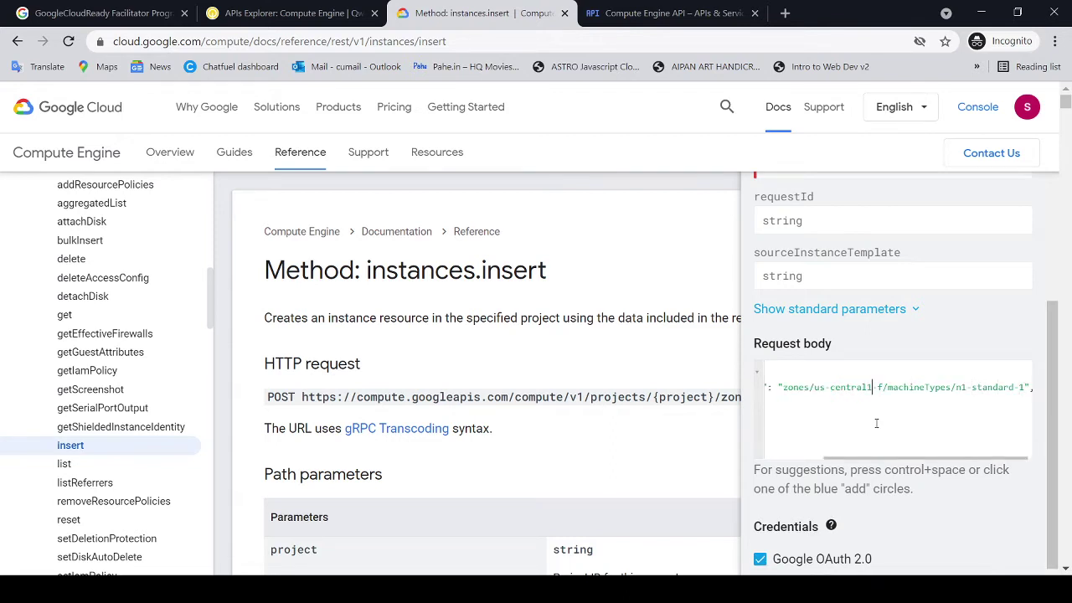
scroll(877, 423, "left", 5)
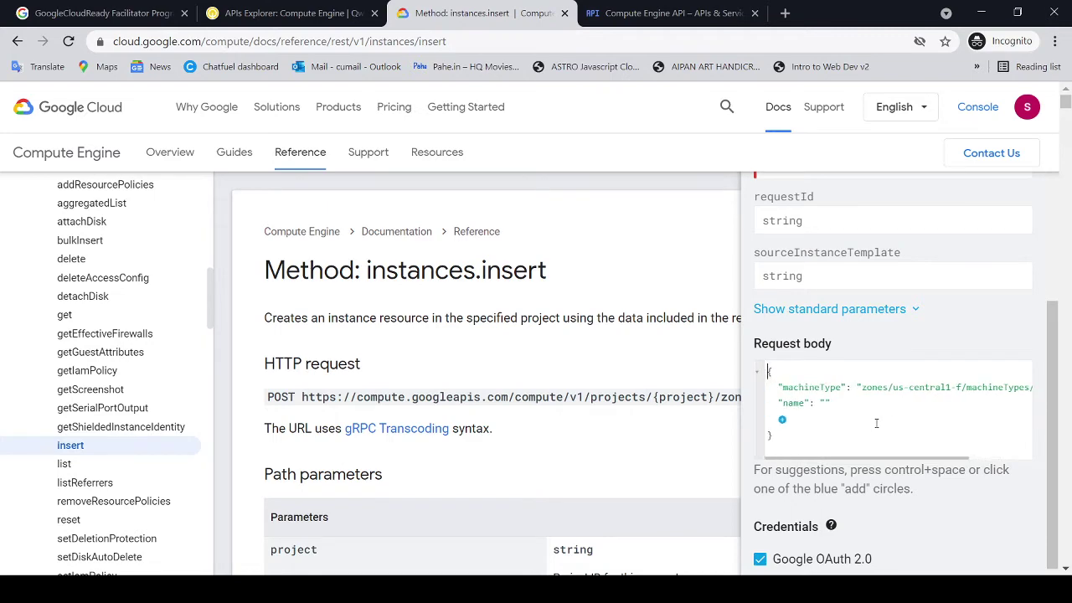
Step: Set name in the request body to instance-1, copied from the lab instructions
left_click(304, 13)
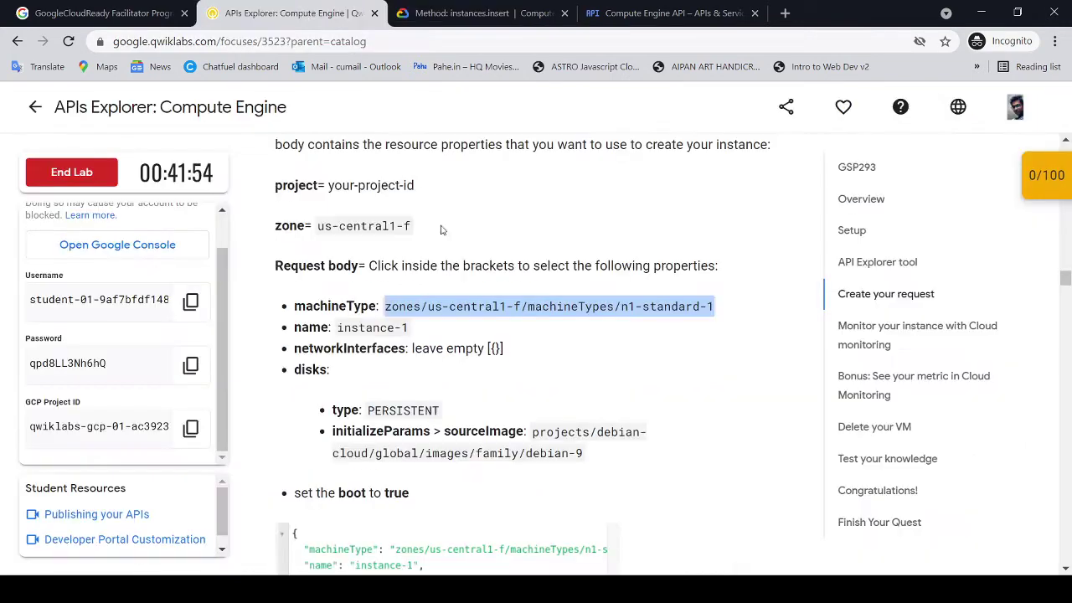
left_click_drag(338, 327, 408, 328)
key("ctrl+c")
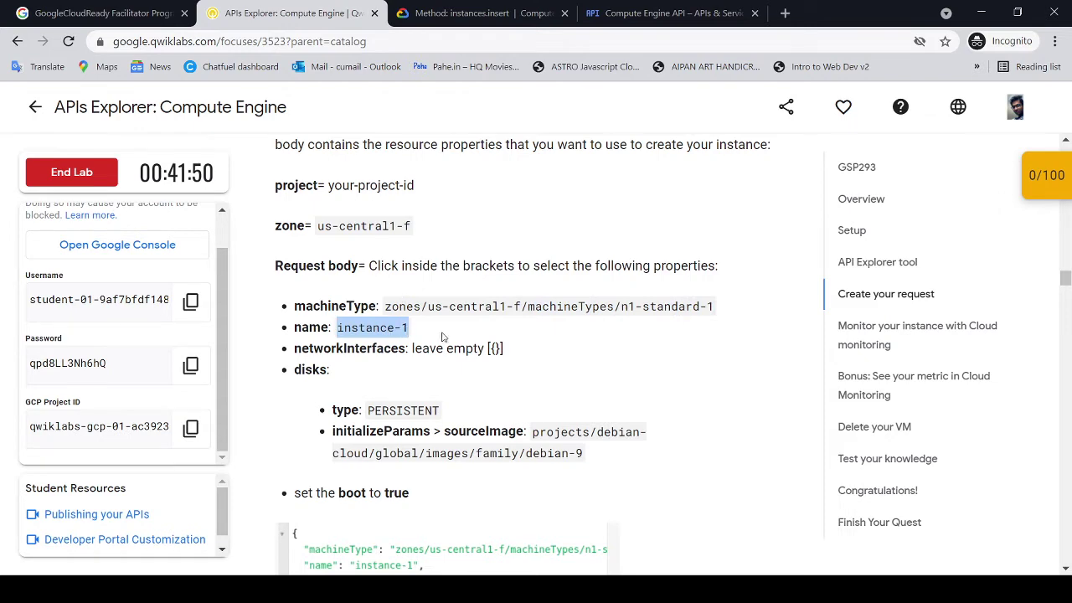
left_click(478, 16)
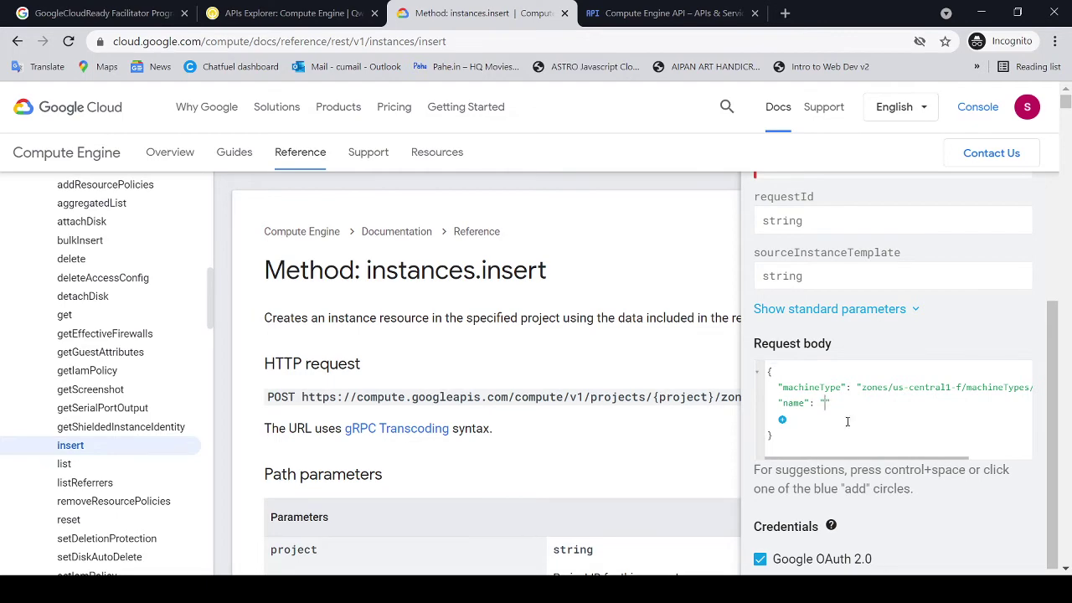
key("ctrl+v")
Step: Following the lab's property list, add the networkInterfaces property to the request body
left_click(294, 13)
scroll(457, 292, "down", 2)
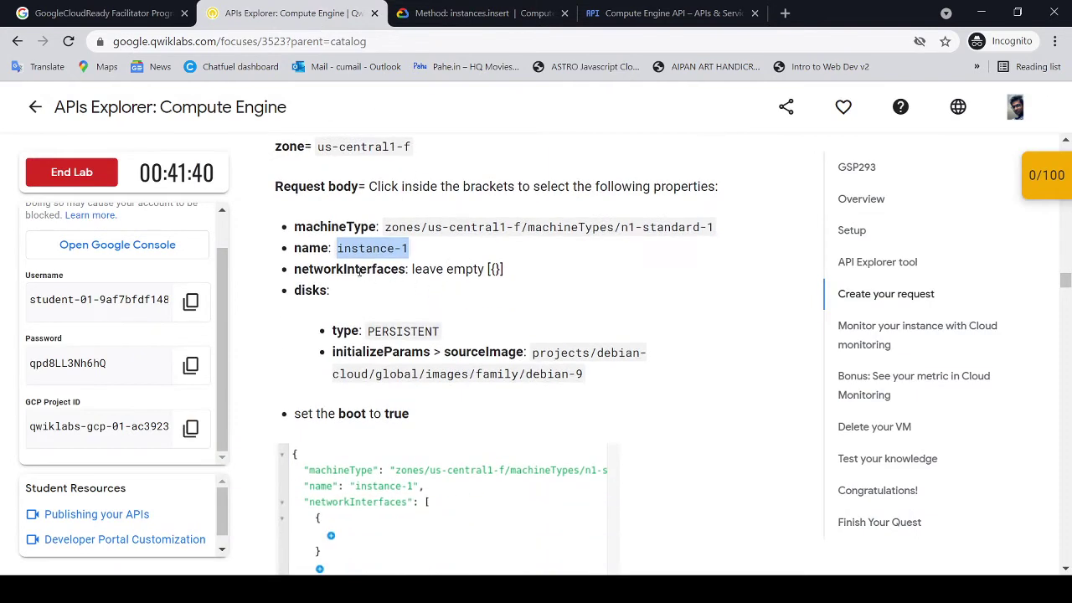
left_click_drag(295, 270, 503, 271)
left_click(416, 270)
left_click(482, 12)
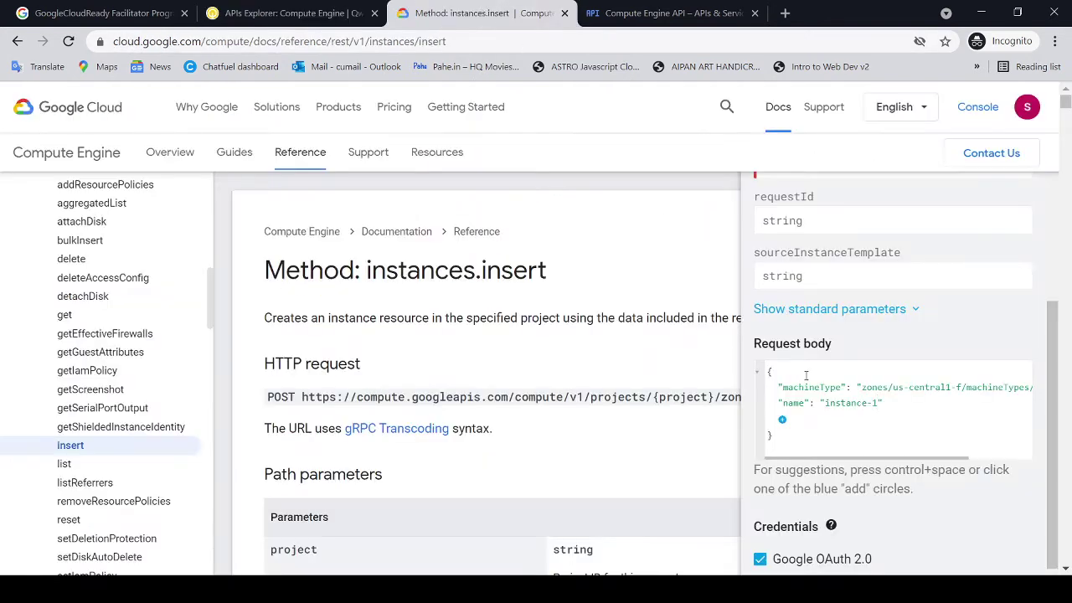
left_click(782, 424)
scroll(841, 410, "down", 6)
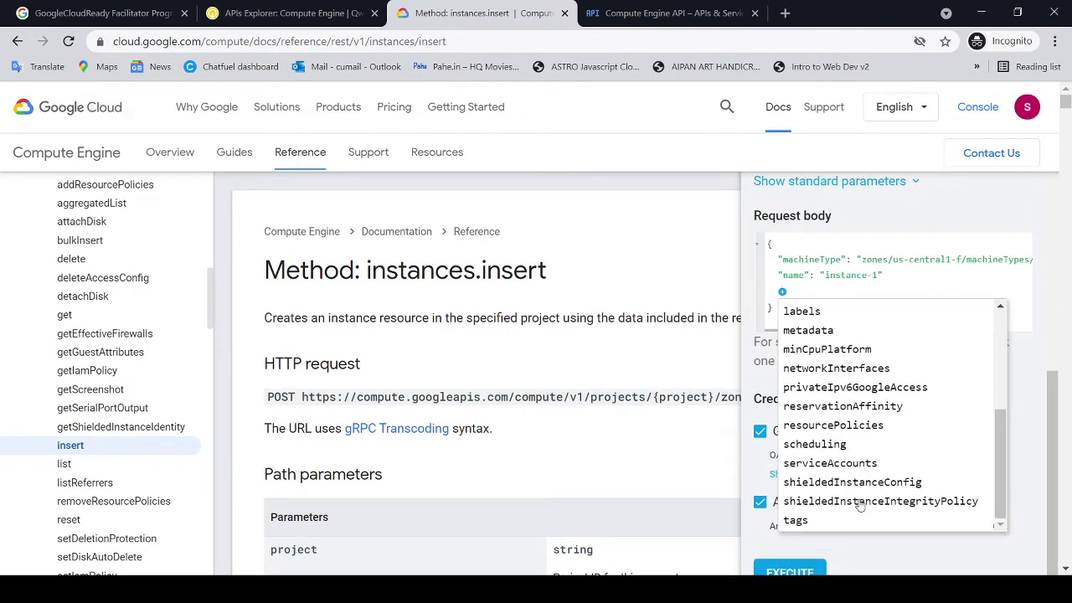
scroll(858, 503, "up", 2)
left_click(838, 448)
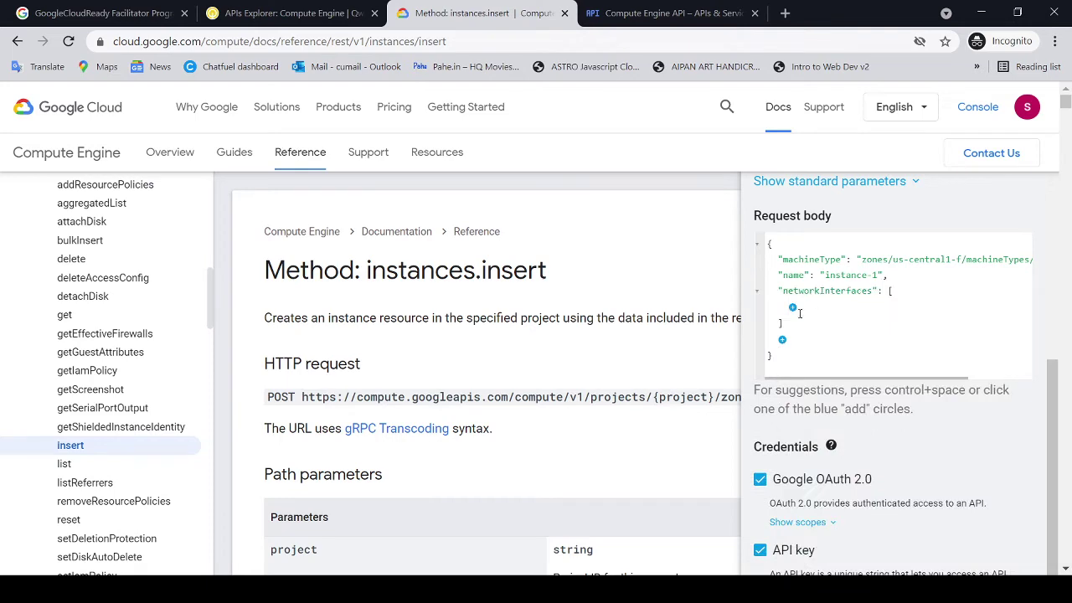
Step: Check the lab's networkInterfaces and disks instructions and view the properties that can still be added to the request body
left_click(293, 13)
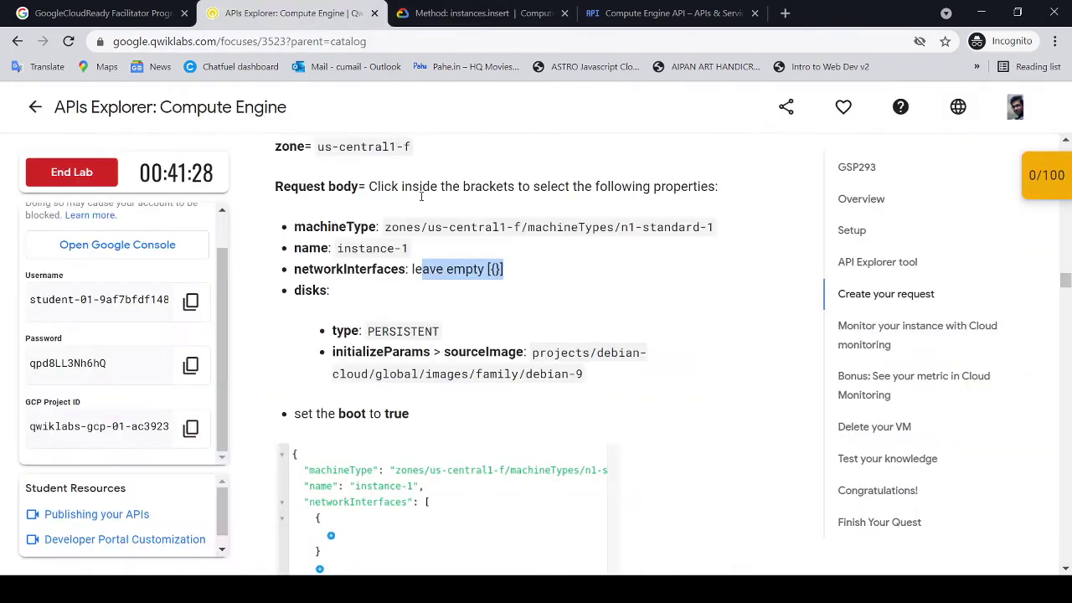
scroll(421, 196, "down", 3)
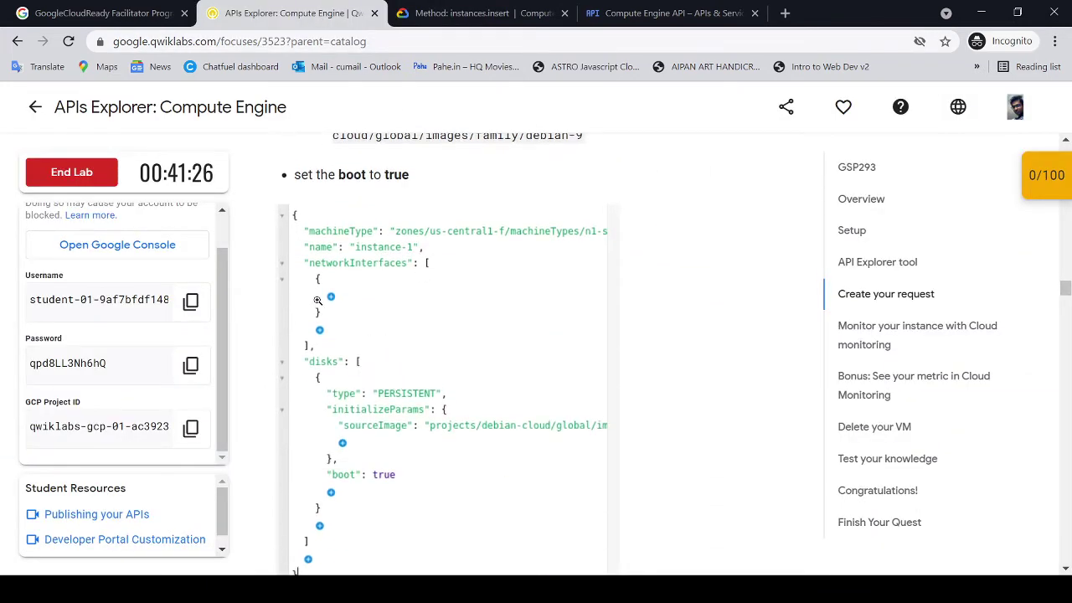
scroll(369, 328, "up", 1)
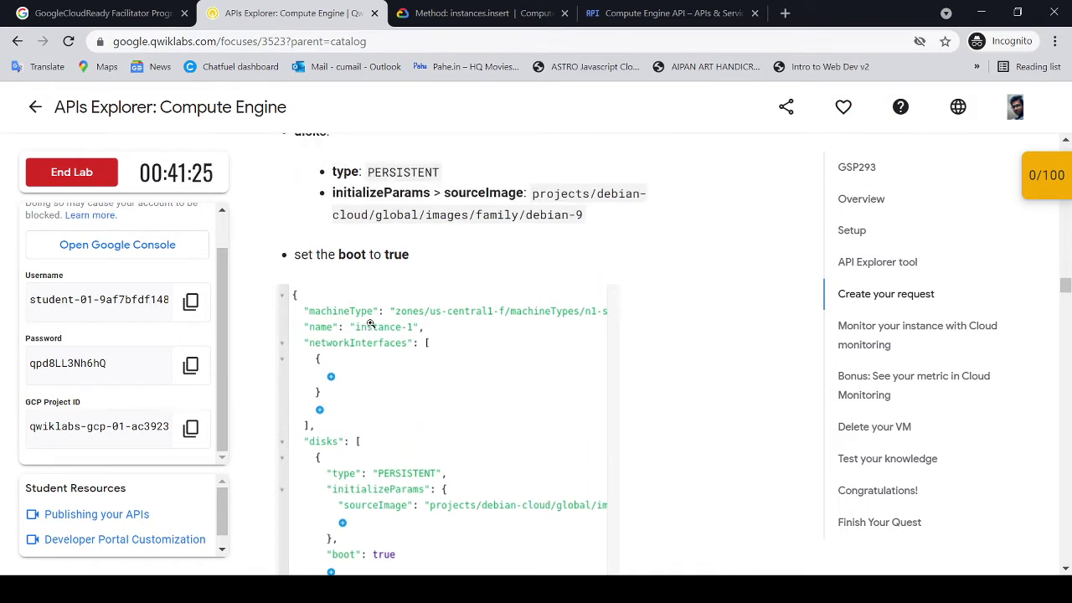
scroll(371, 323, "up", 1)
left_click_drag(304, 211, 295, 211)
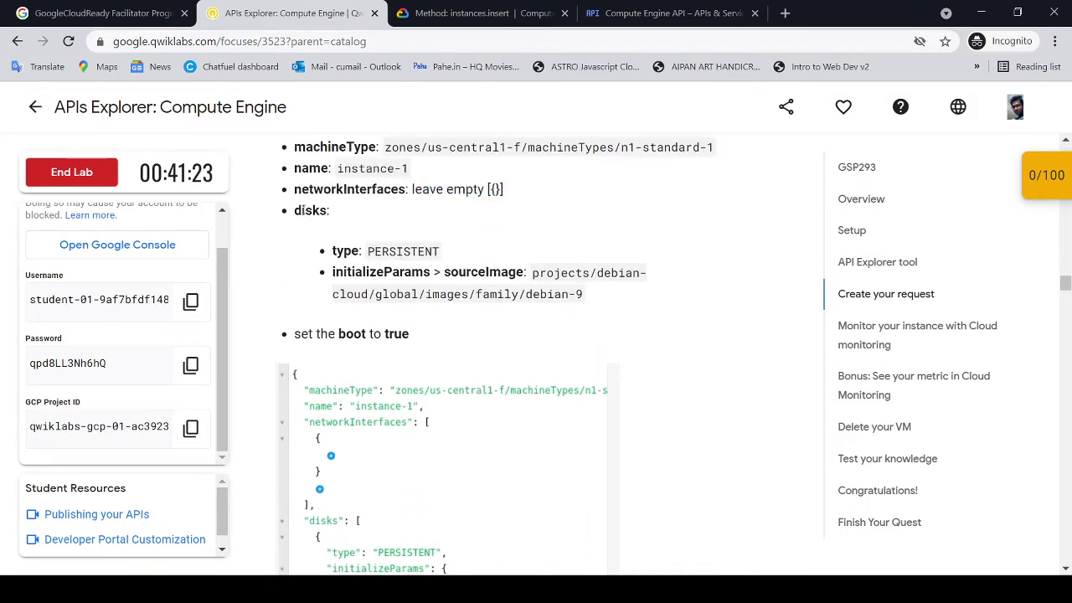
left_click(472, 17)
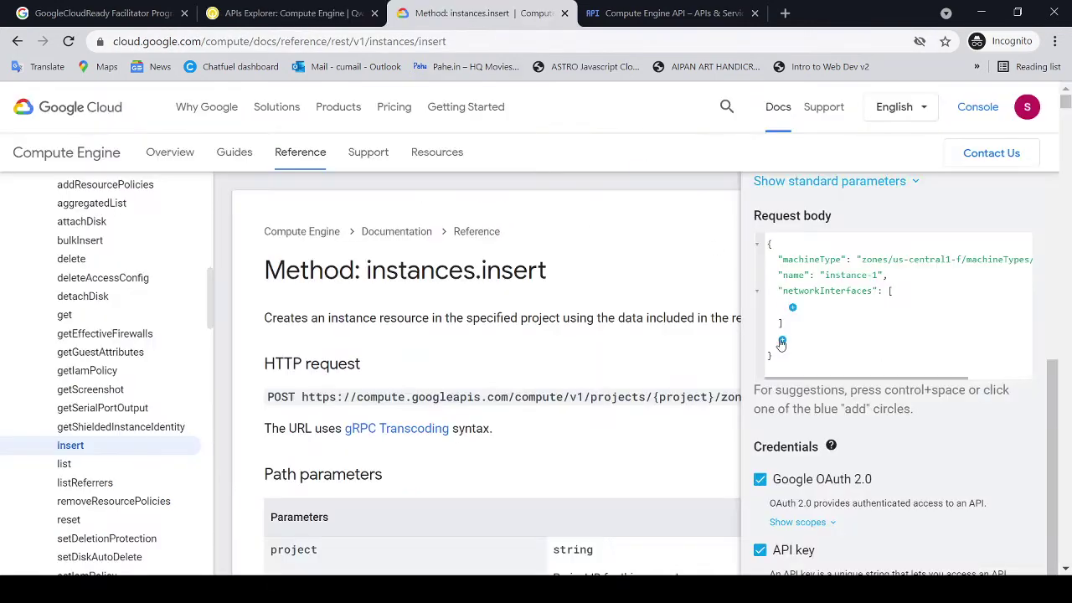
left_click(784, 341)
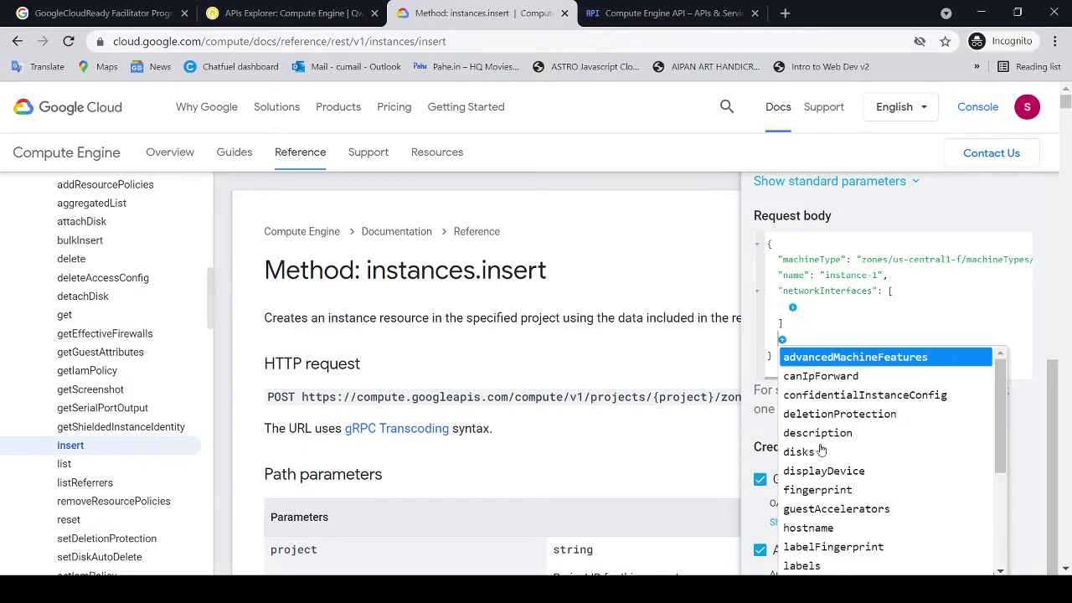
left_click(872, 317)
Step: Compare the lab's sample request body with the one being built, checking the structure of networkInterfaces and disks
left_click(327, 15)
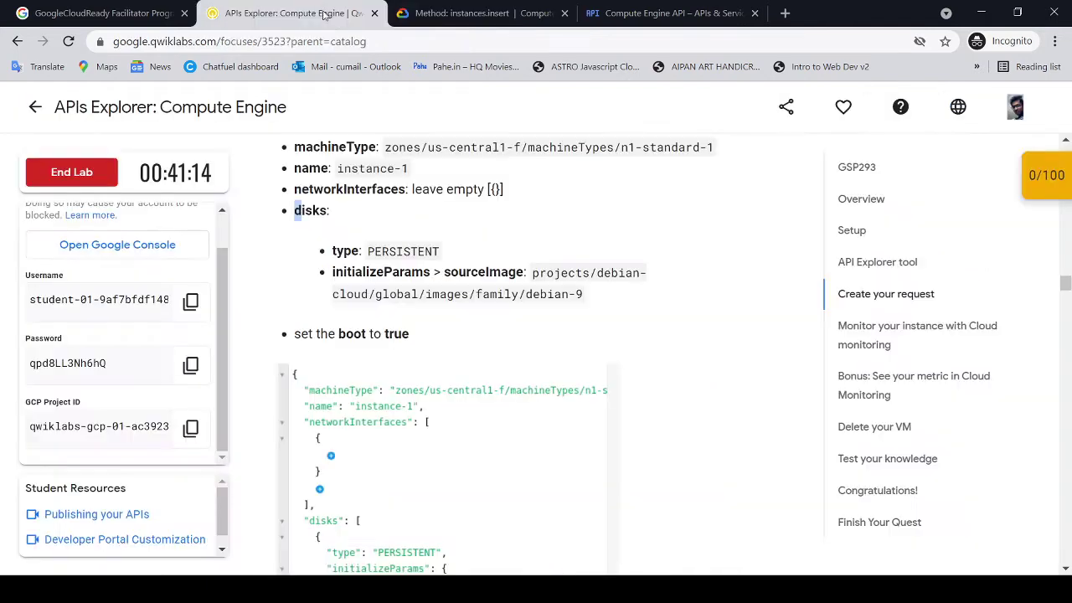
scroll(508, 369, "down", 2)
scroll(507, 368, "up", 1)
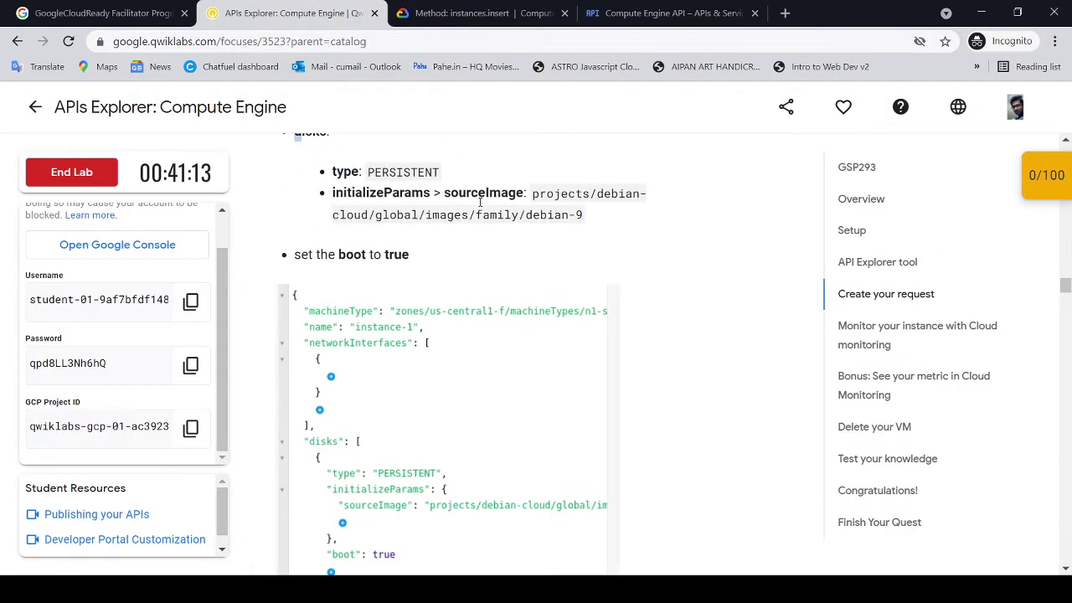
left_click(490, 17)
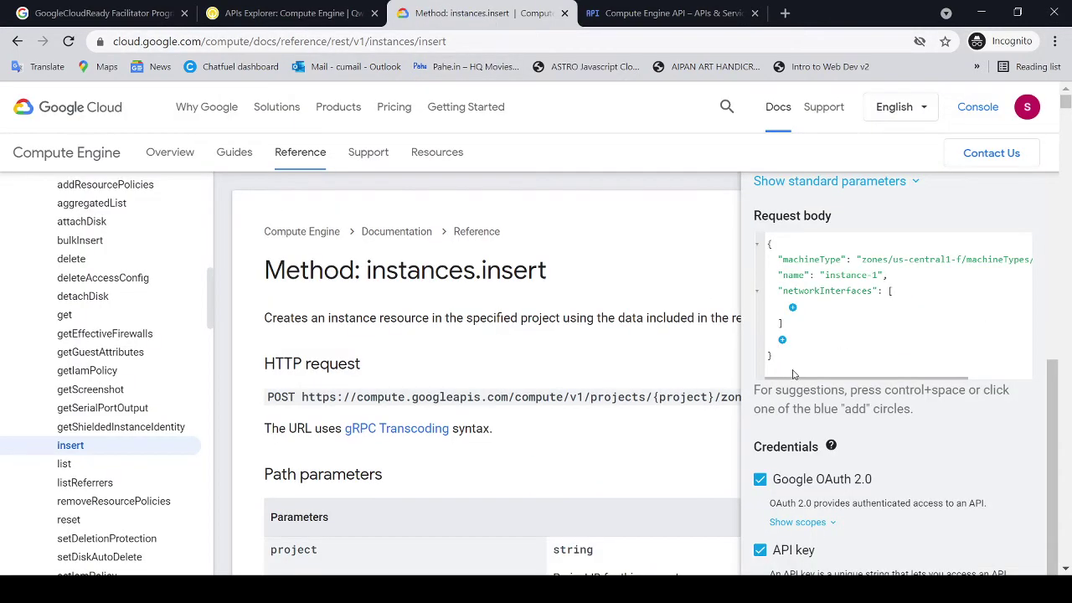
scroll(785, 359, "down", 1)
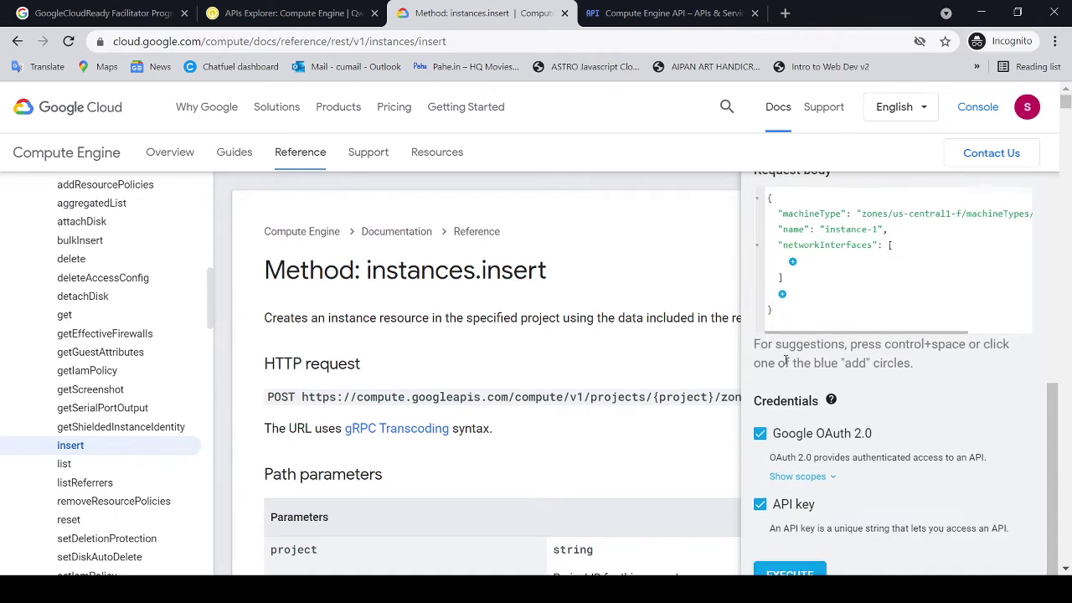
scroll(785, 359, "up", 2)
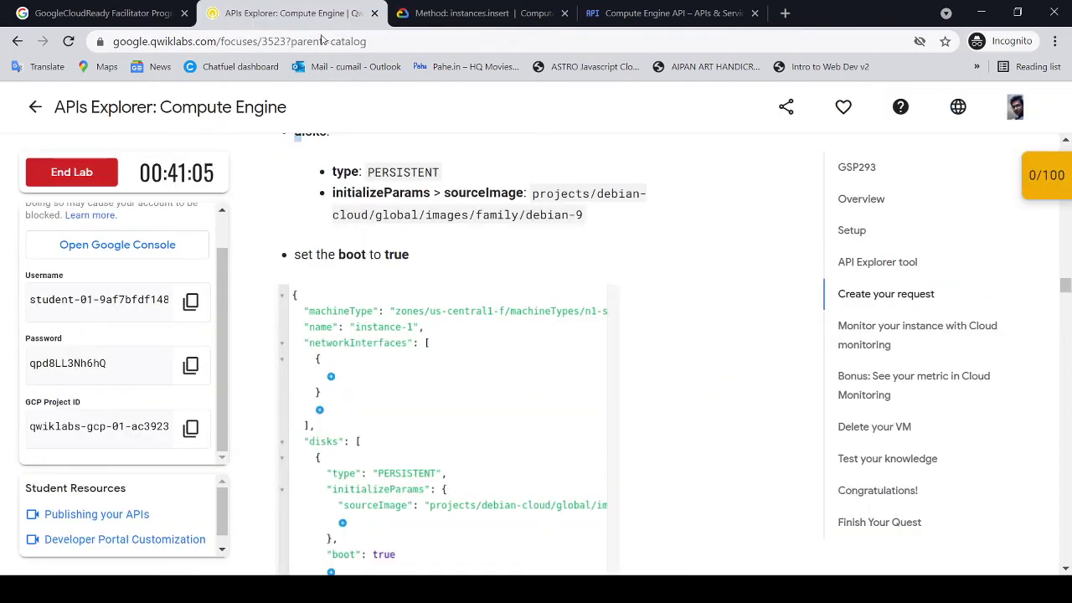
left_click(289, 12)
left_click(490, 18)
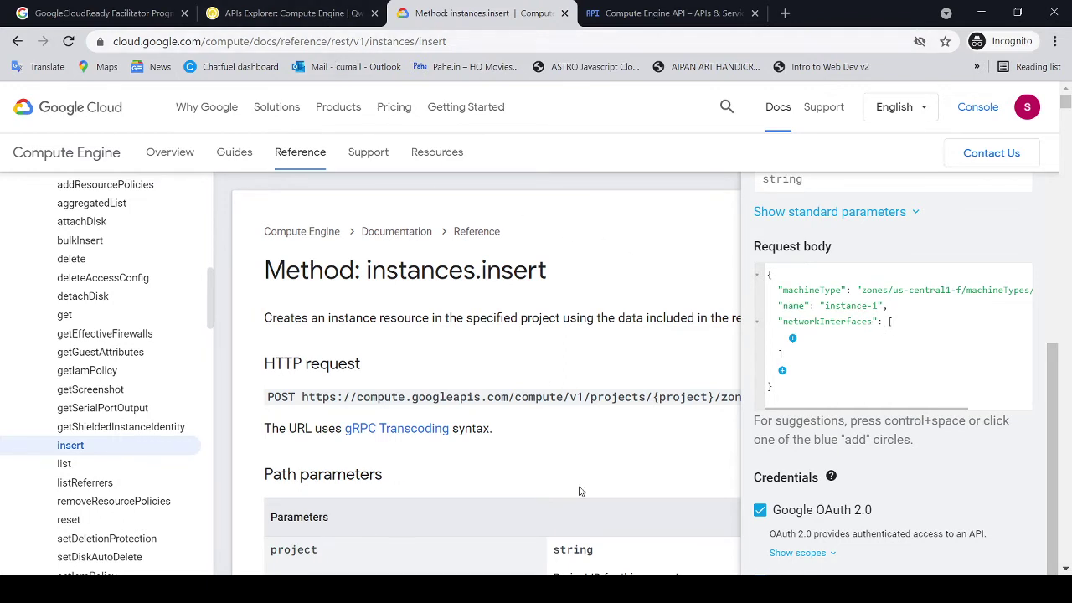
scroll(578, 490, "down", 1)
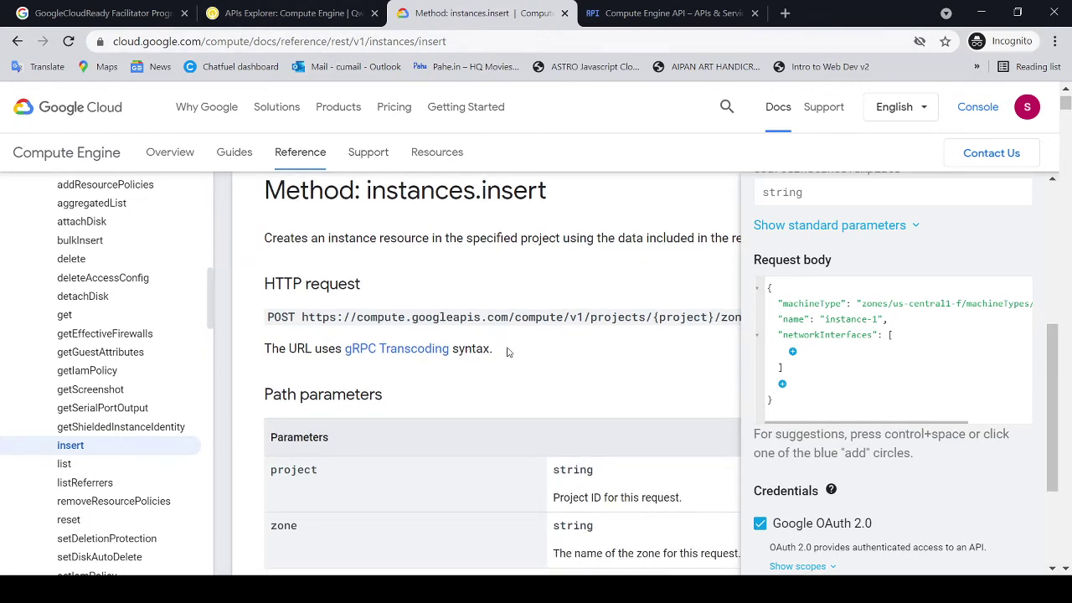
scroll(481, 335, "down", 3)
scroll(410, 266, "up", 4)
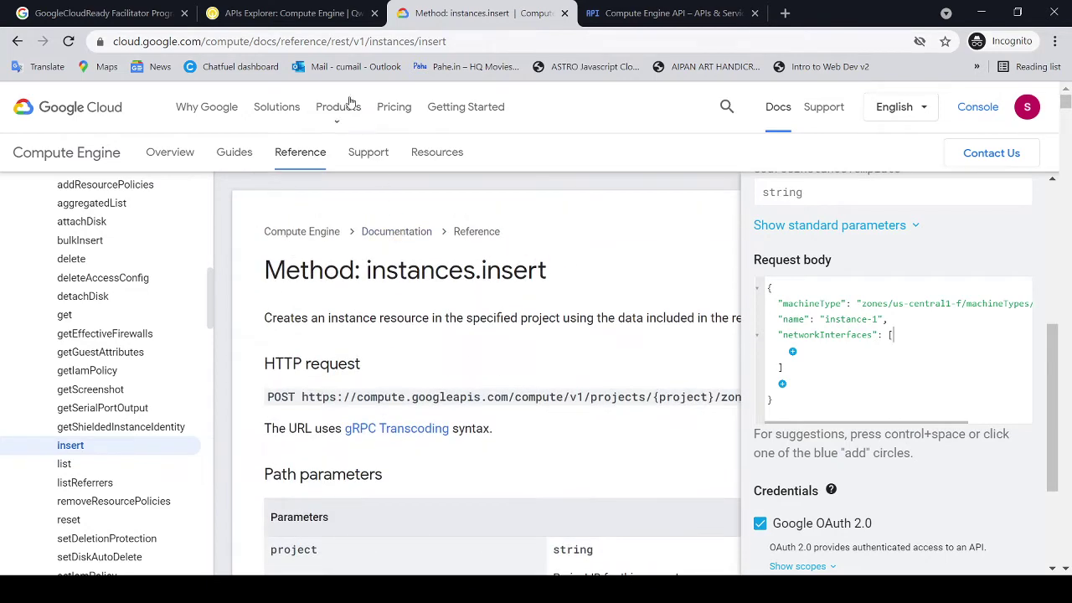
left_click(294, 12)
scroll(610, 418, "down", 1)
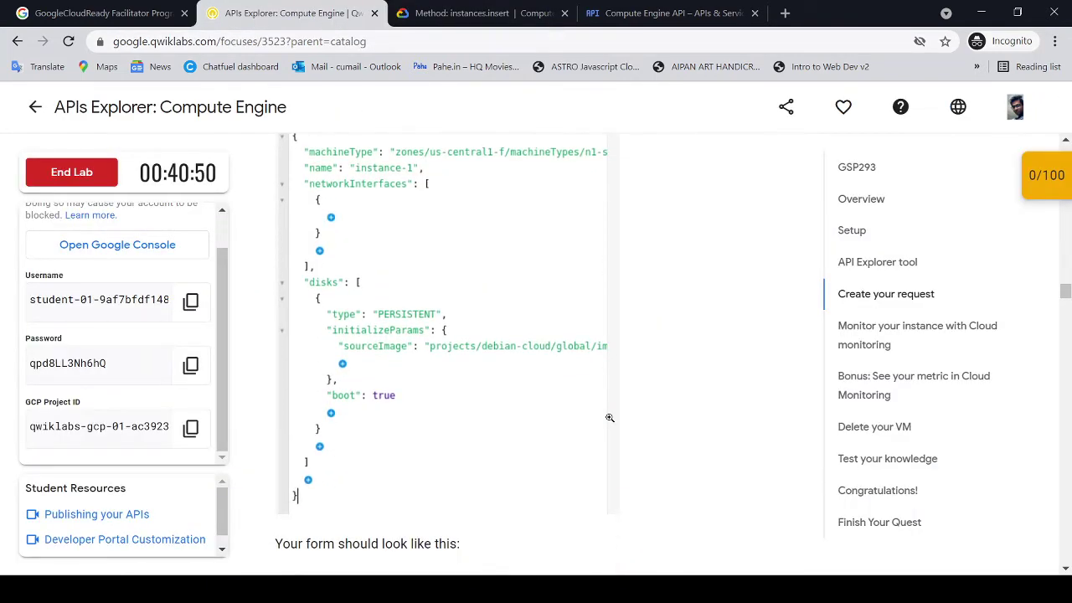
scroll(608, 418, "up", 1)
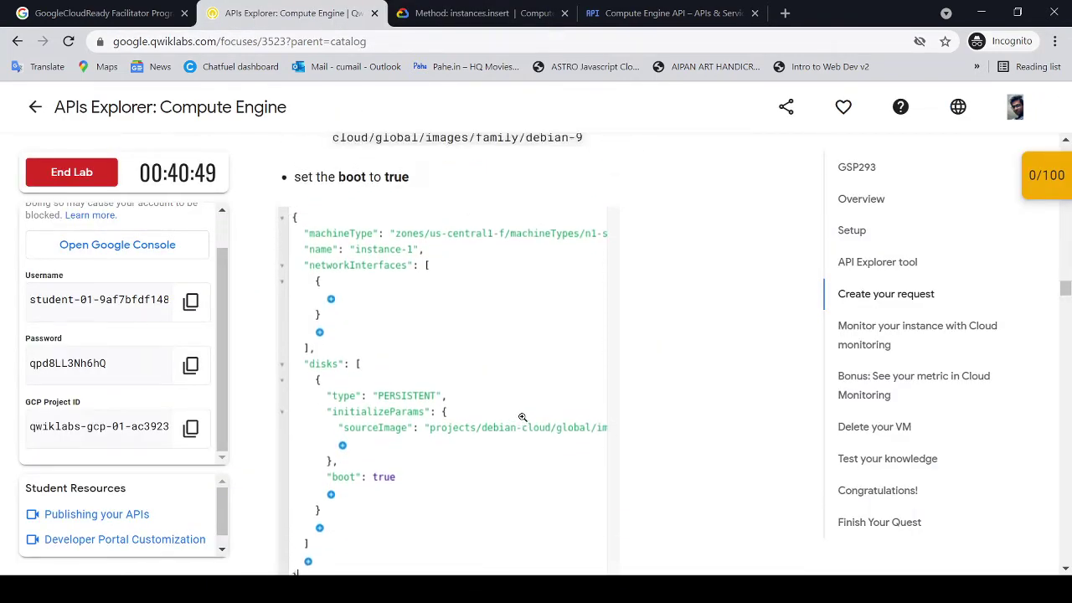
scroll(503, 398, "up", 1)
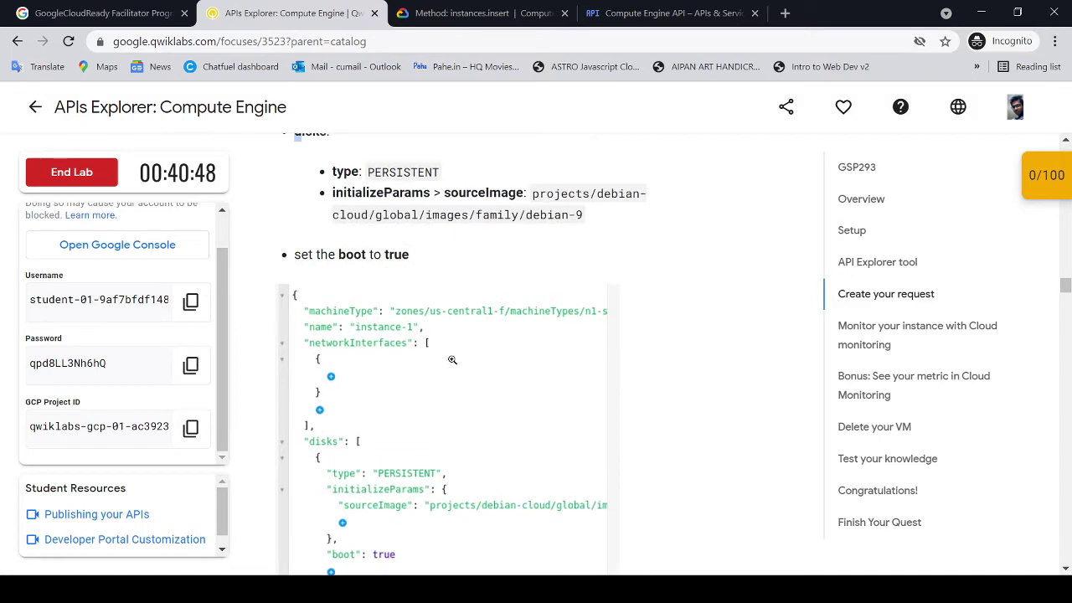
Step: Add one empty item to the networkInterfaces array, matching the lab's [{}] structure
left_click(468, 15)
left_click(294, 13)
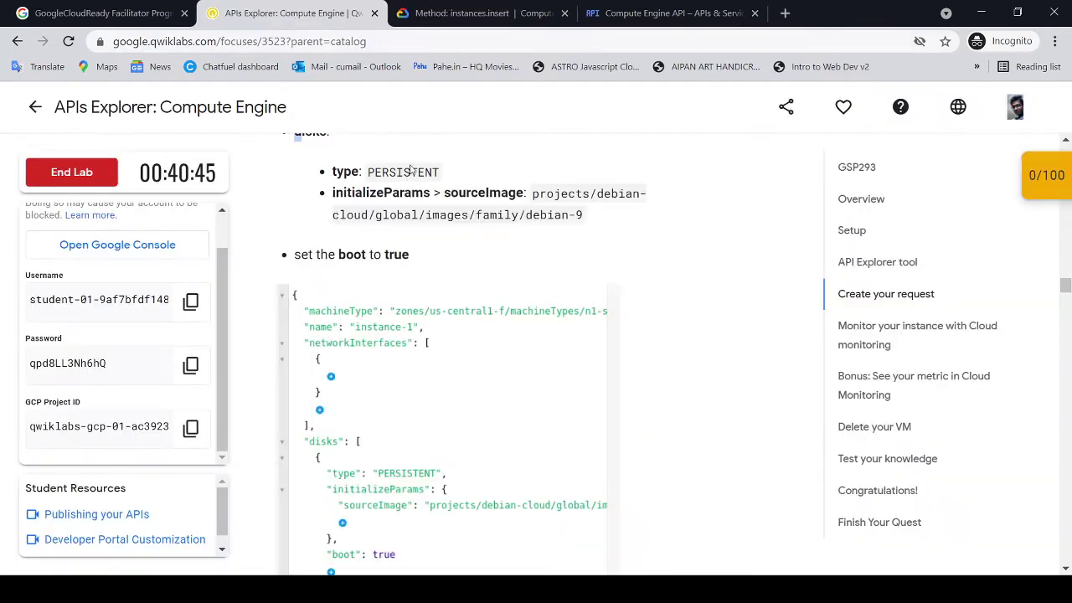
left_click(474, 14)
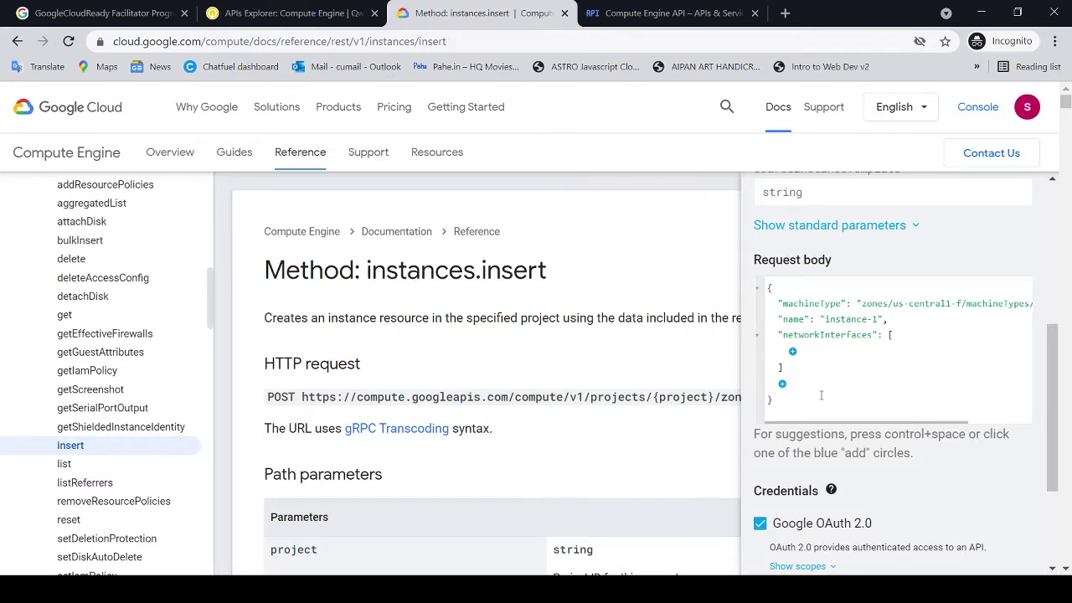
left_click(793, 358)
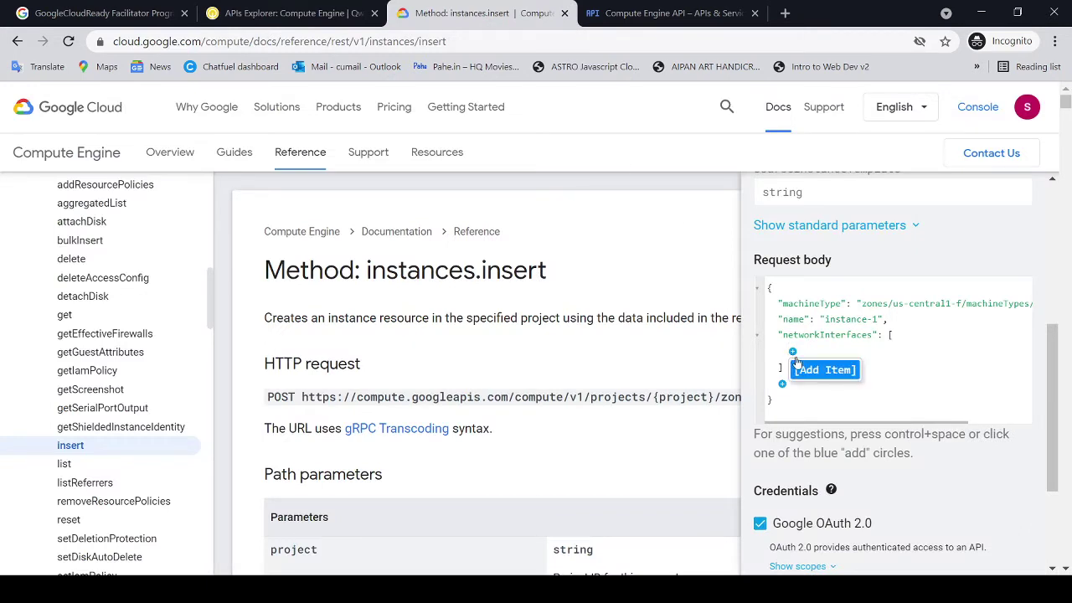
left_click(813, 369)
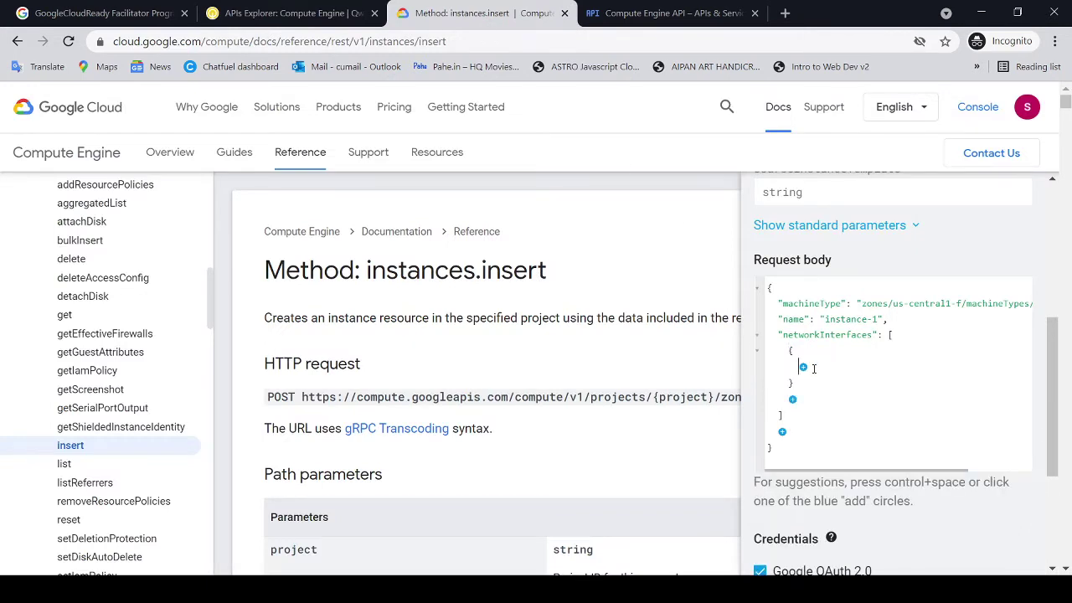
Step: Check the lab's instructions for the empty networkInterfaces array and the disk type before extending the request body
left_click(783, 434)
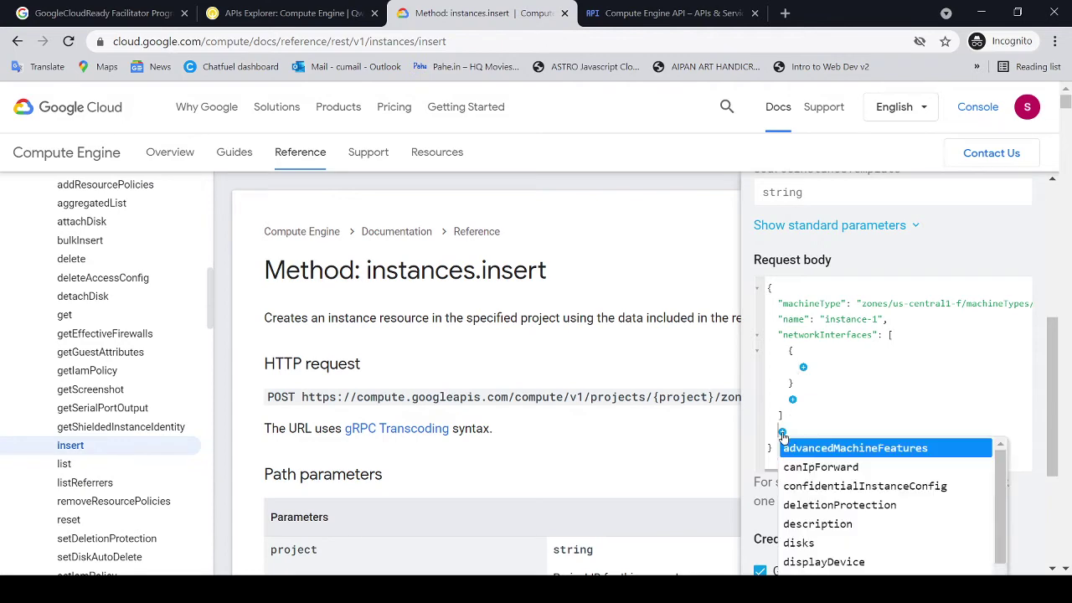
left_click(289, 13)
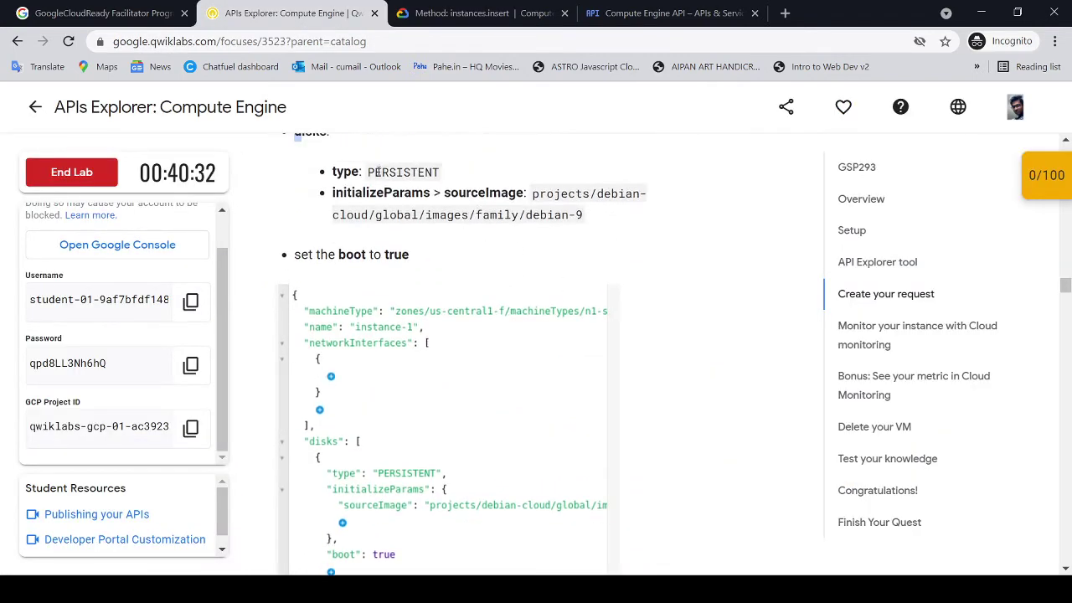
scroll(348, 185, "up", 1)
left_click_drag(400, 190, 542, 191)
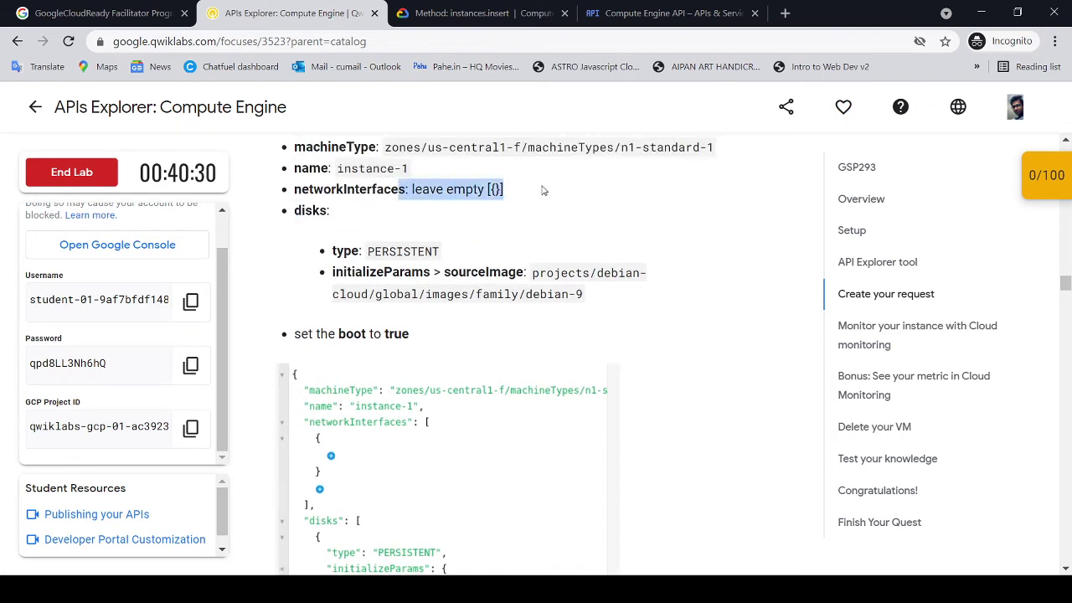
left_click(486, 237)
left_click_drag(333, 253, 461, 255)
left_click(518, 14)
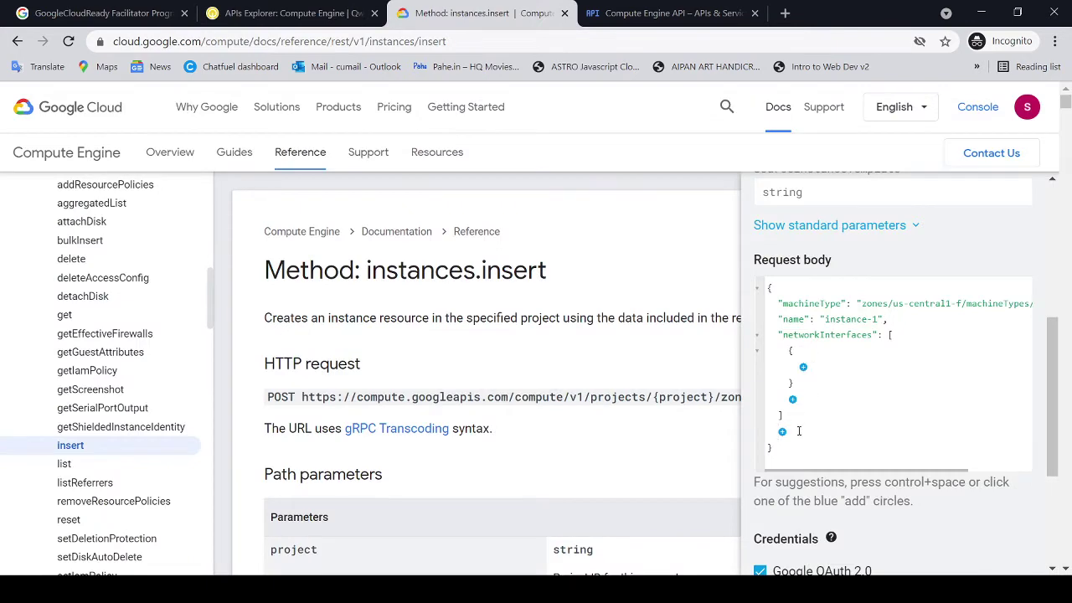
Step: Look through the available top-level properties and add the disks property to the request body after networkInterfaces
left_click(783, 431)
scroll(871, 491, "down", 4)
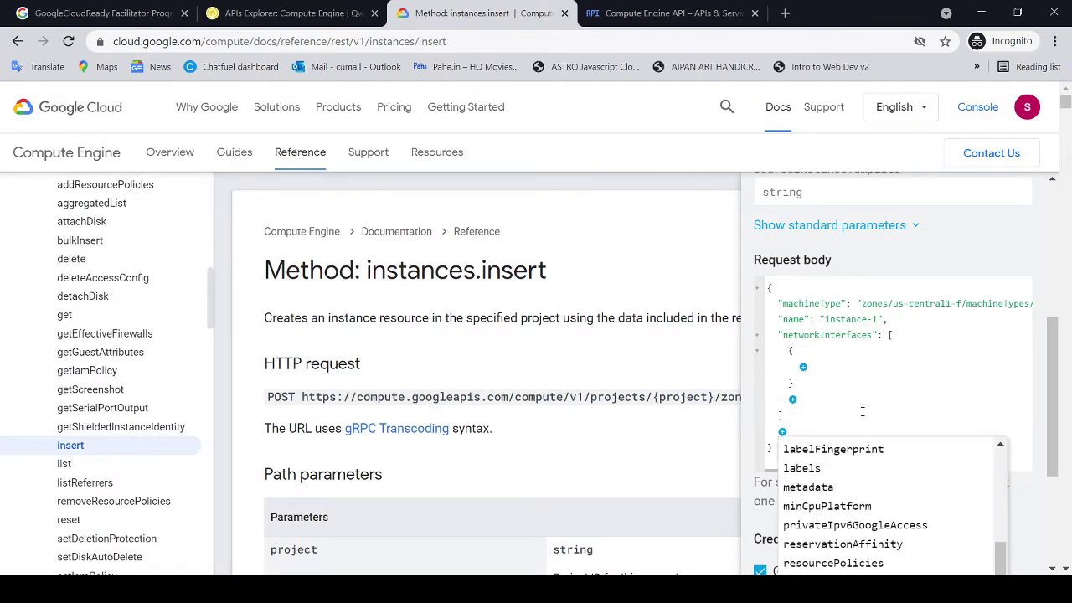
scroll(862, 412, "down", 3)
scroll(856, 398, "up", 4)
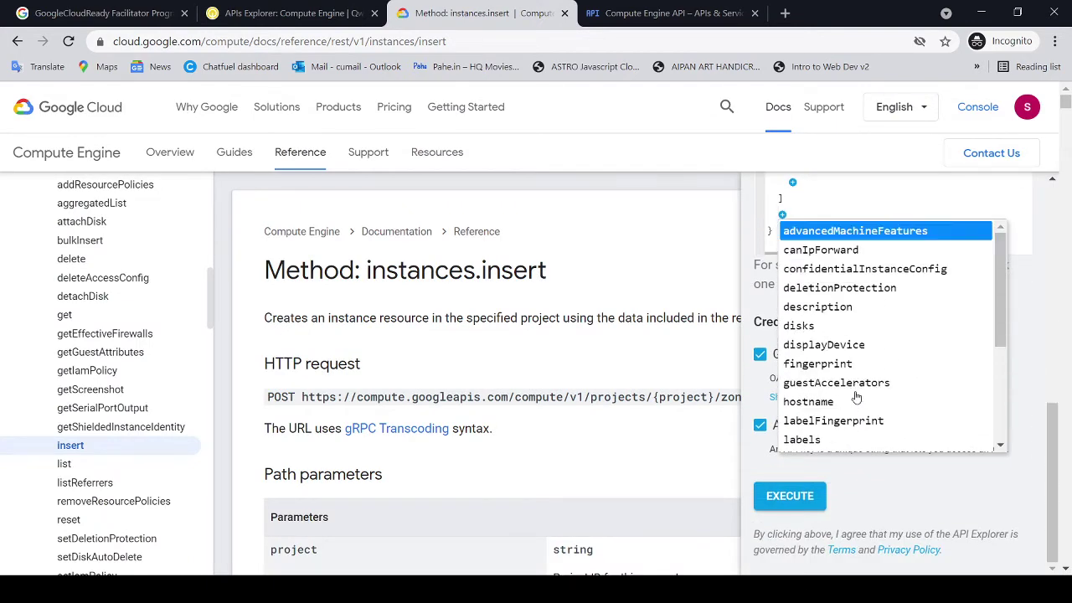
scroll(856, 398, "down", 5)
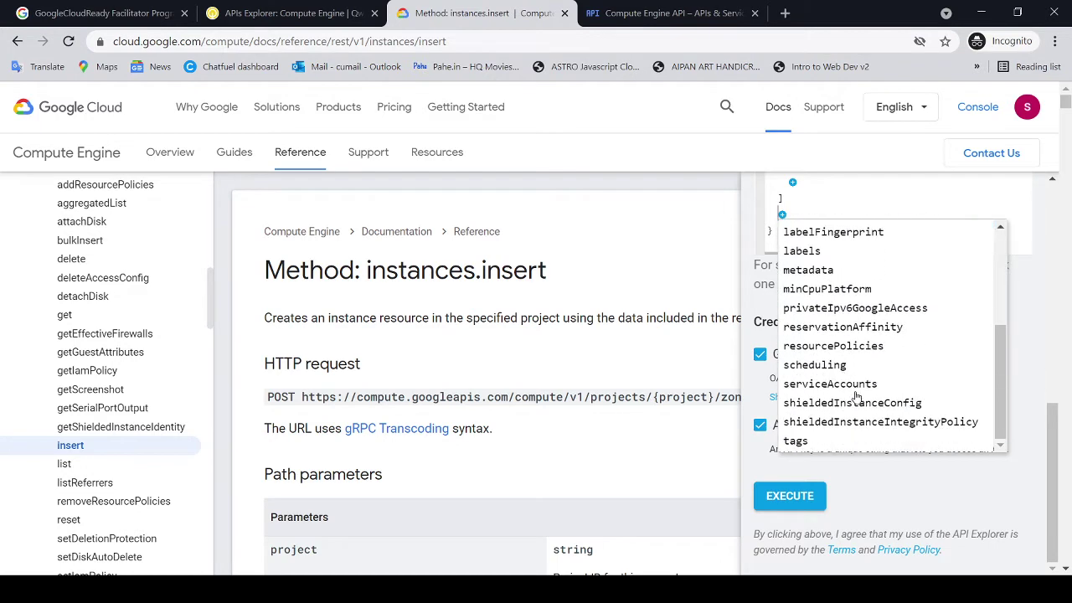
scroll(852, 415, "down", 6)
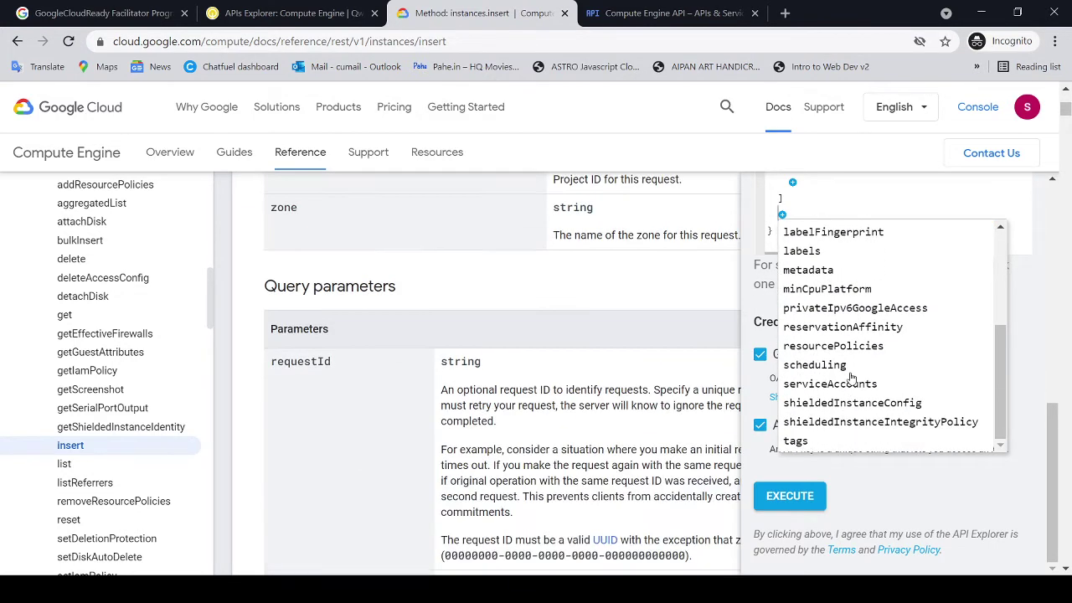
scroll(859, 381, "up", 2)
scroll(858, 381, "up", 2)
scroll(852, 390, "up", 1)
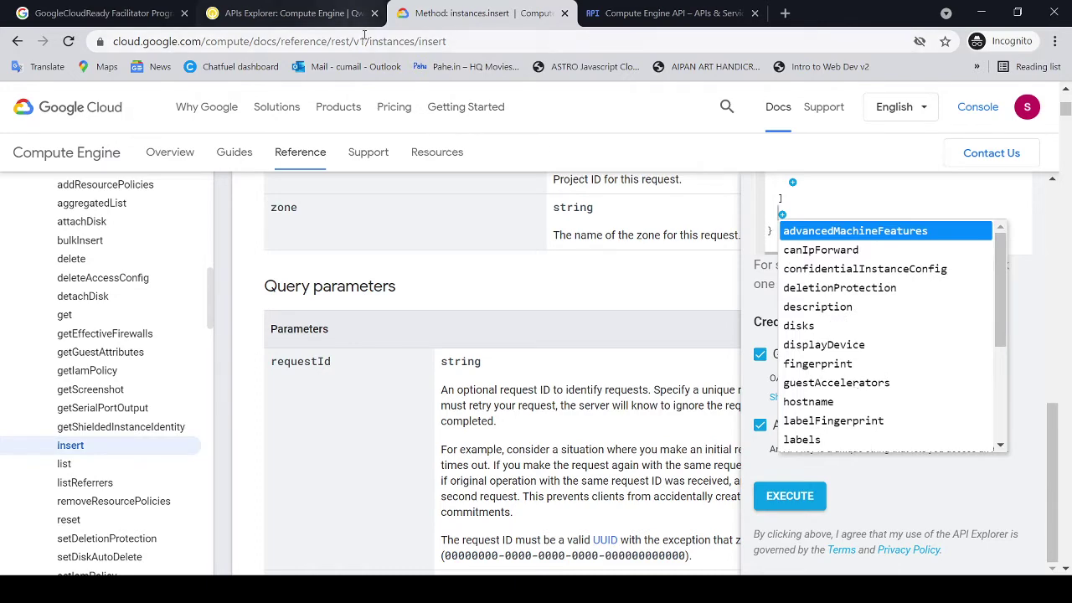
left_click(813, 332)
scroll(838, 318, "up", 1)
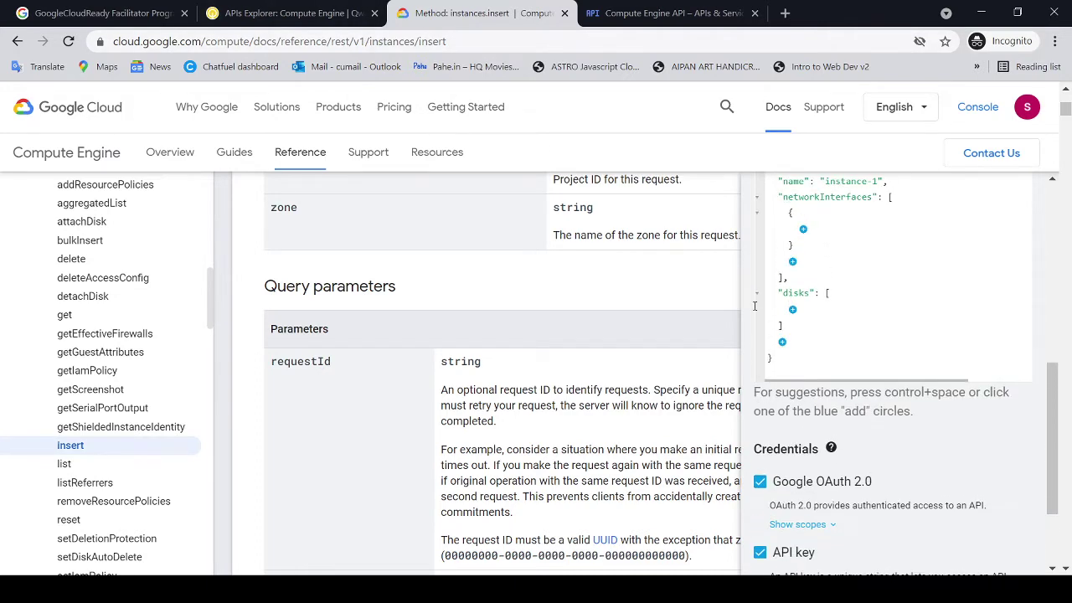
Step: Check the lab's disk type setting and sample request body to see where the type property belongs within disks
left_click(289, 12)
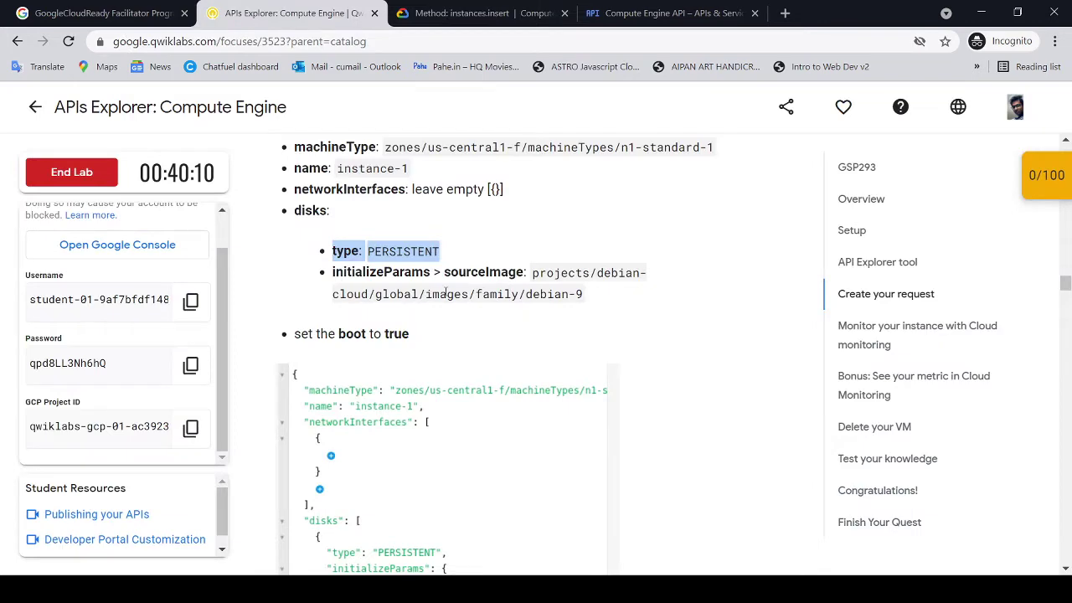
left_click_drag(332, 251, 439, 251)
left_click(483, 13)
left_click(792, 309)
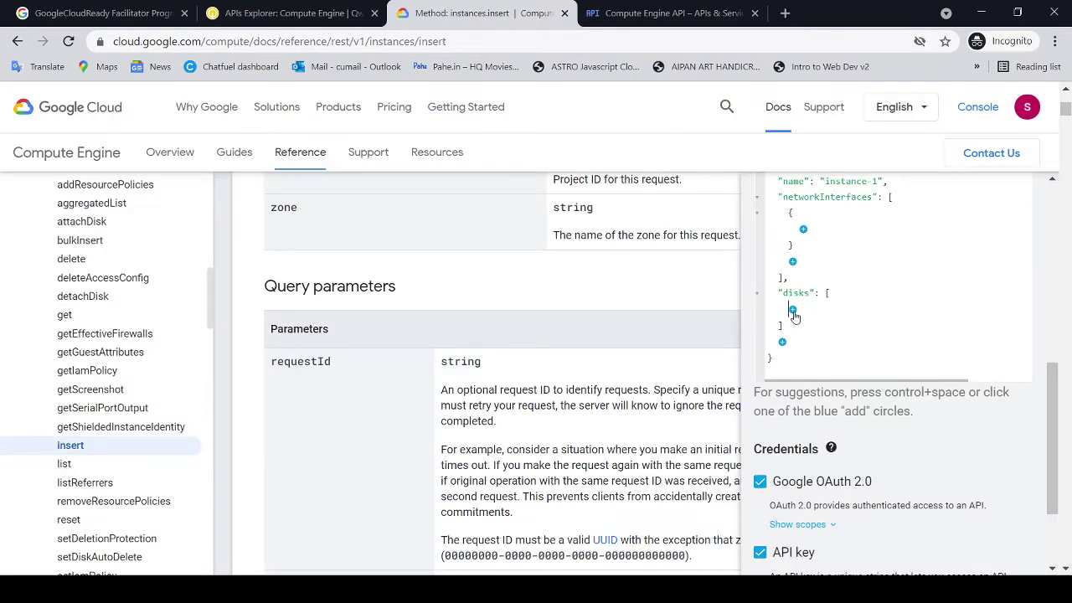
left_click(782, 341)
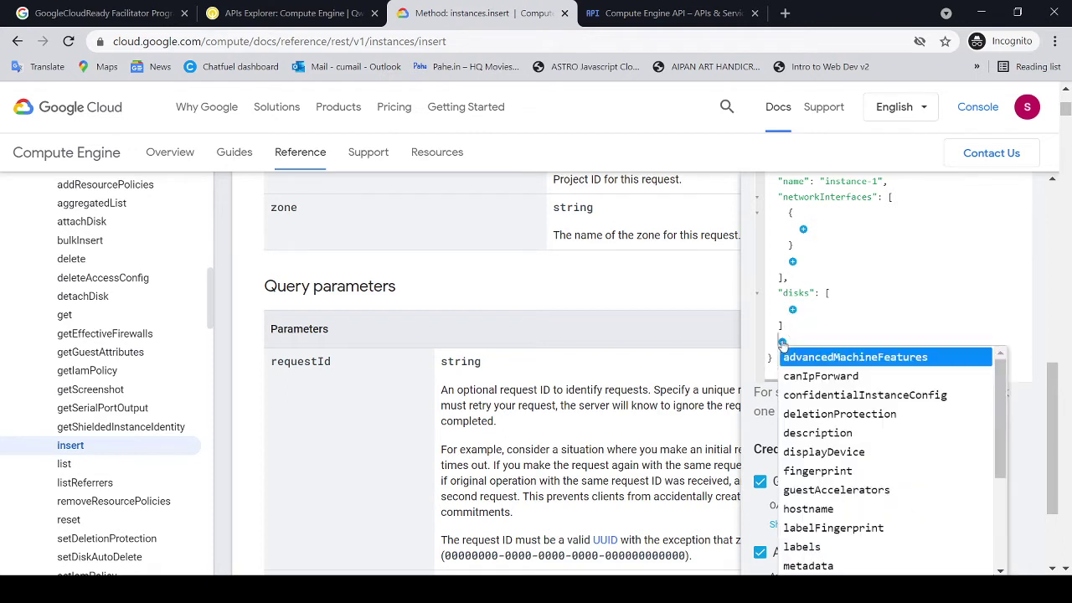
scroll(863, 394, "down", 2)
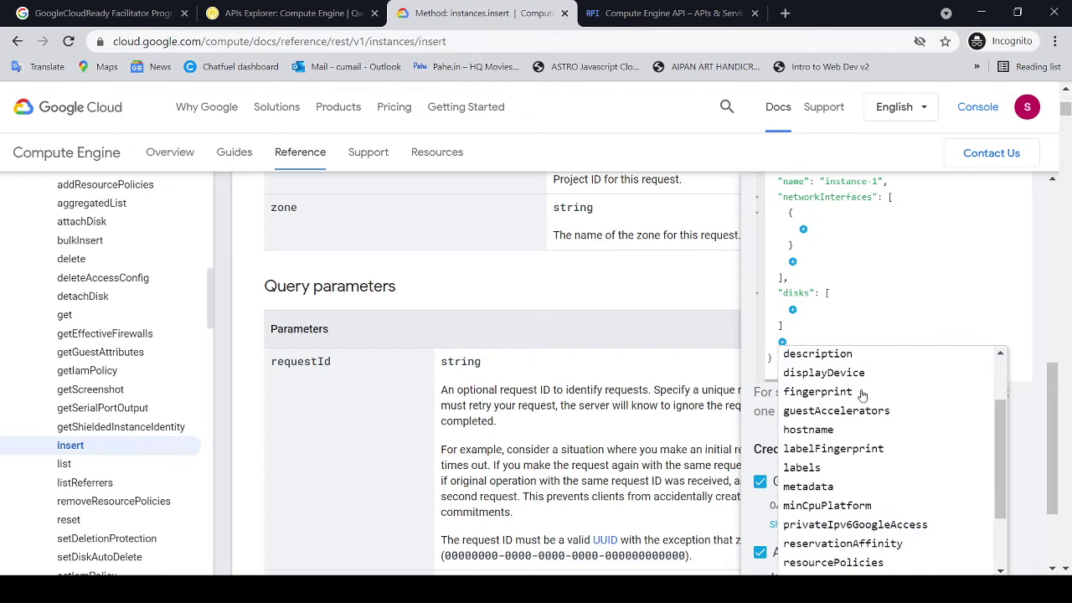
scroll(863, 394, "up", 2)
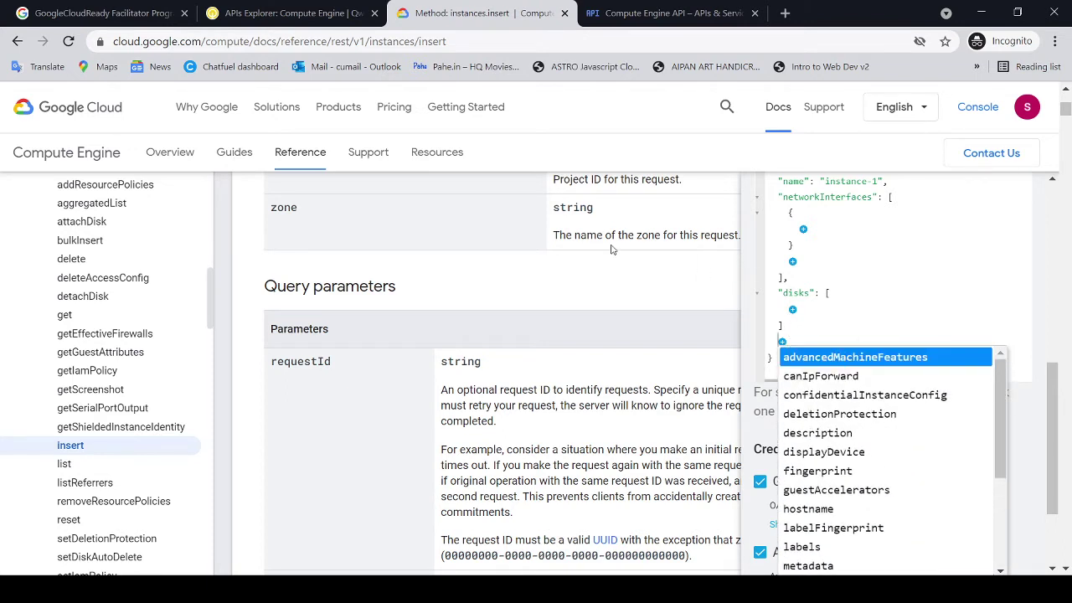
left_click(335, 13)
scroll(547, 353, "down", 2)
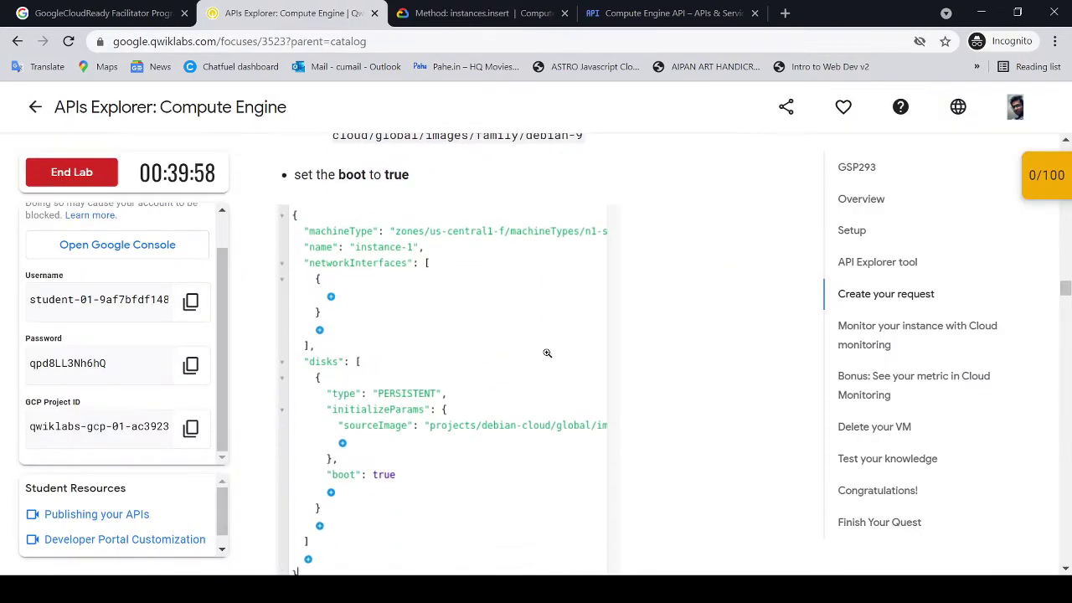
left_click(479, 24)
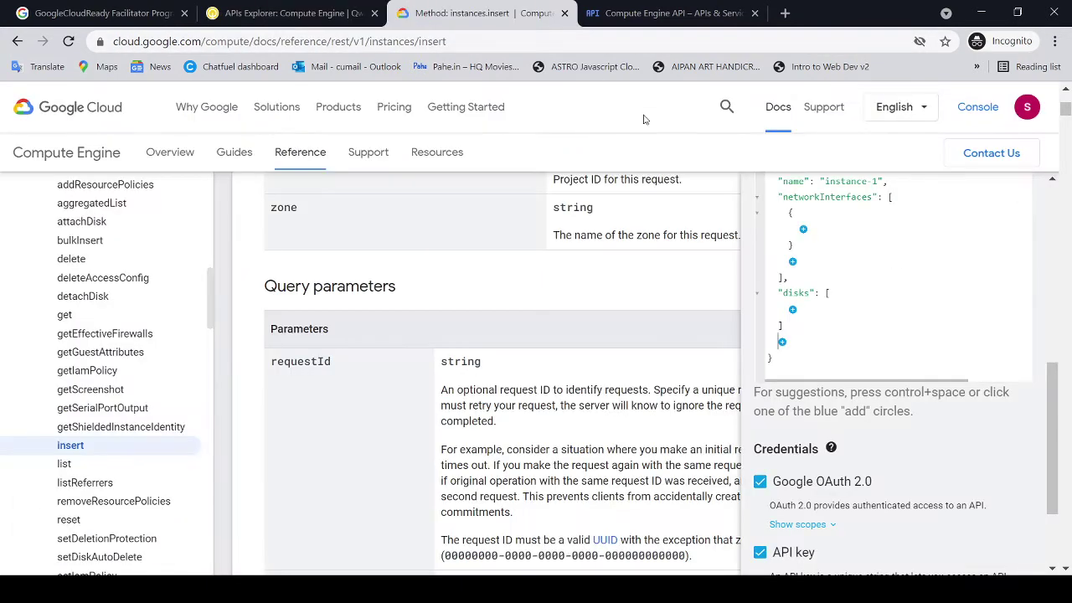
Step: Add one empty object as an item inside the disks array of the request body
scroll(824, 293, "up", 1)
scroll(810, 348, "down", 1)
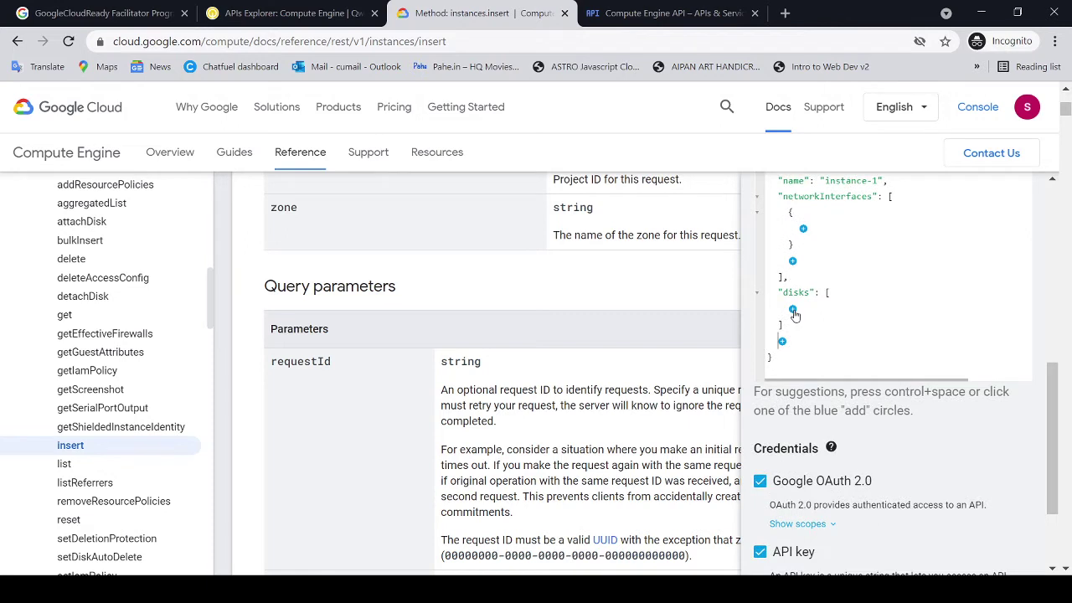
left_click(794, 311)
left_click(818, 324)
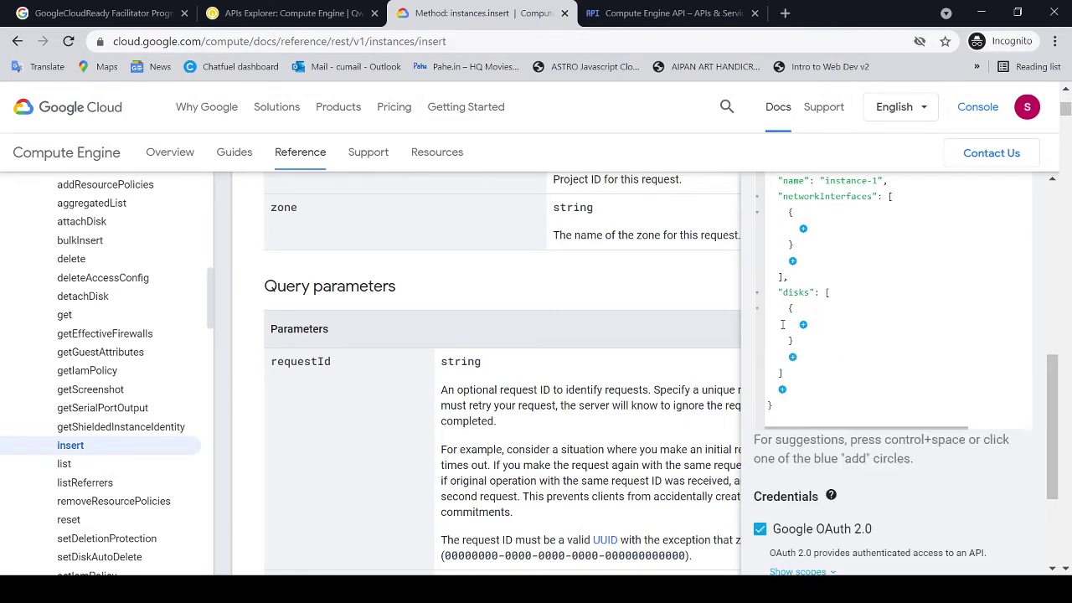
Step: Add the type property to the disks item and set its value to PERSISTENT
left_click(803, 325)
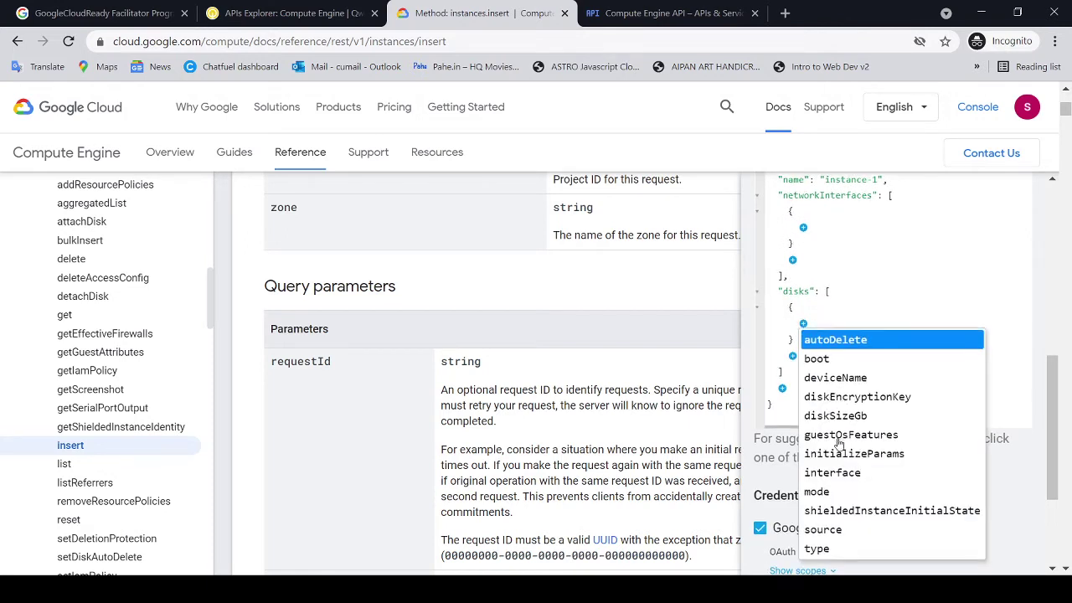
scroll(842, 469, "down", 1)
left_click(840, 471)
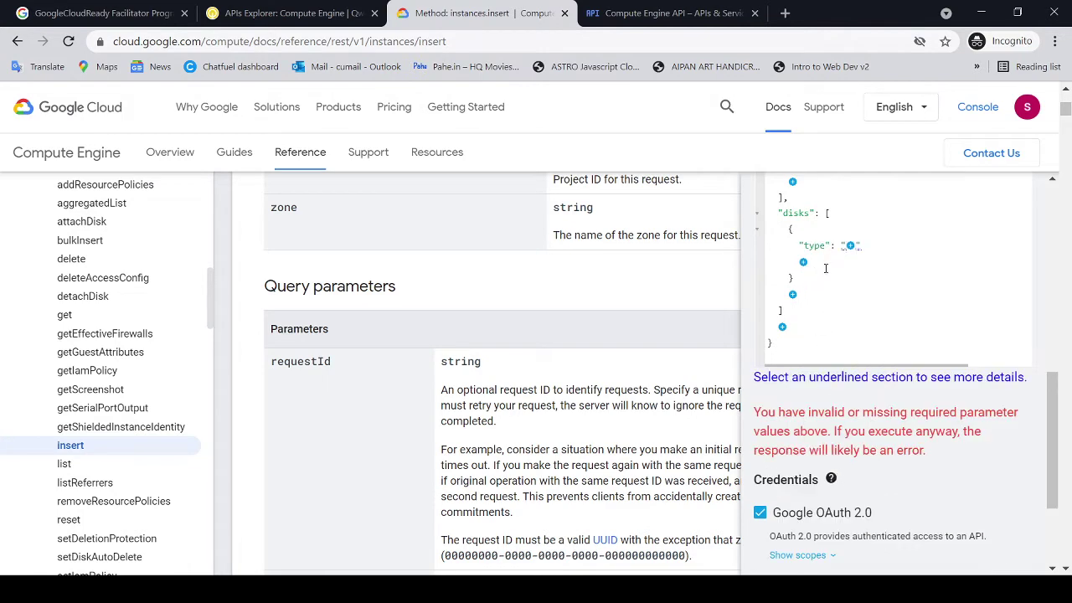
left_click(850, 248)
left_click(867, 259)
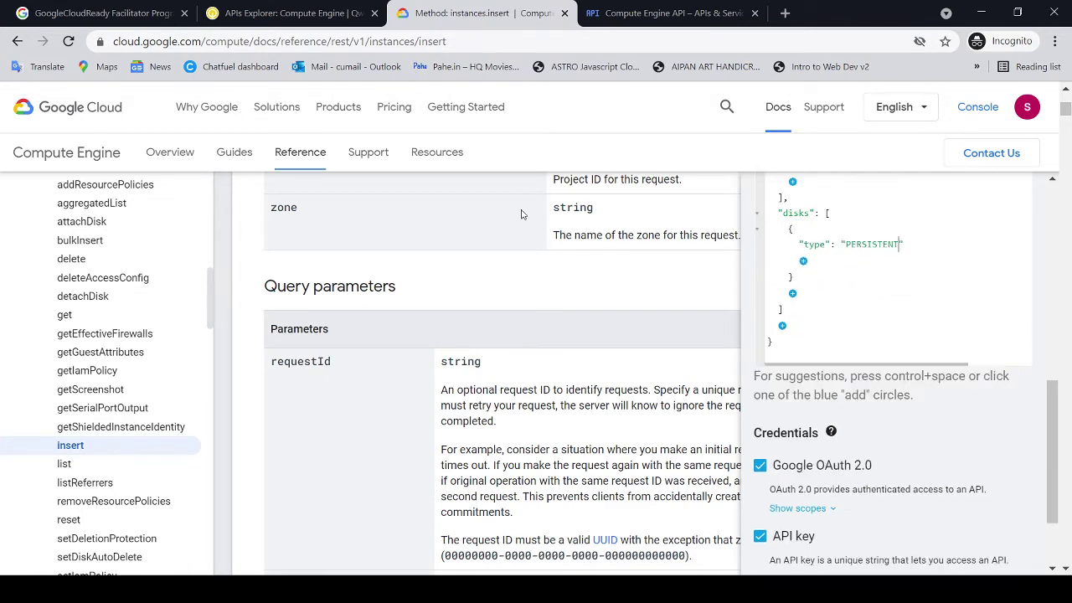
Step: Following the lab's disks instructions, add the initializeParams property to the disks item below type
left_click(292, 14)
scroll(544, 292, "up", 1)
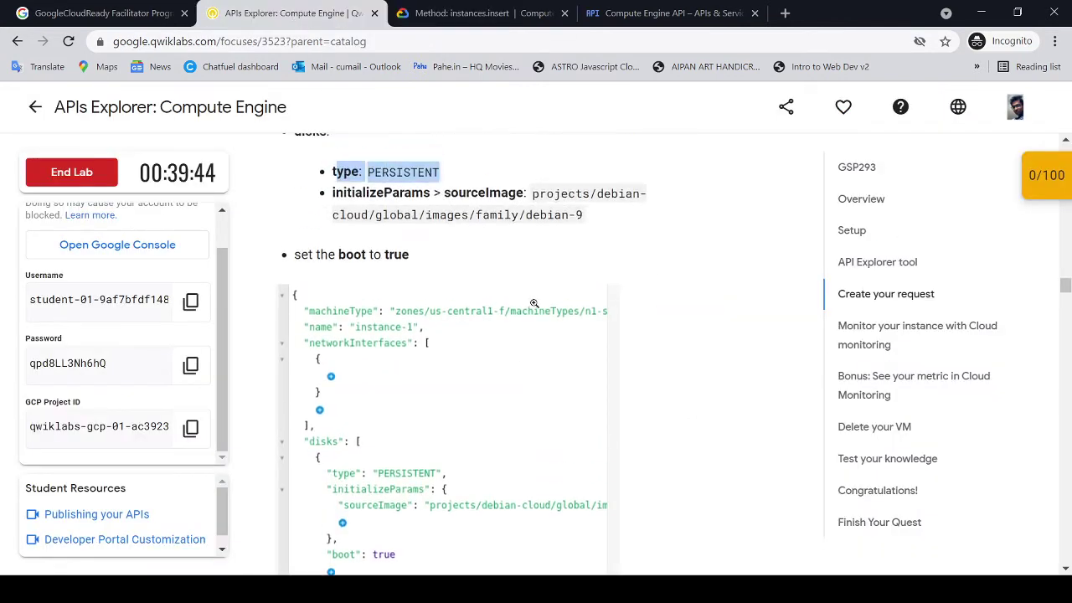
left_click_drag(333, 194, 431, 194)
left_click(461, 13)
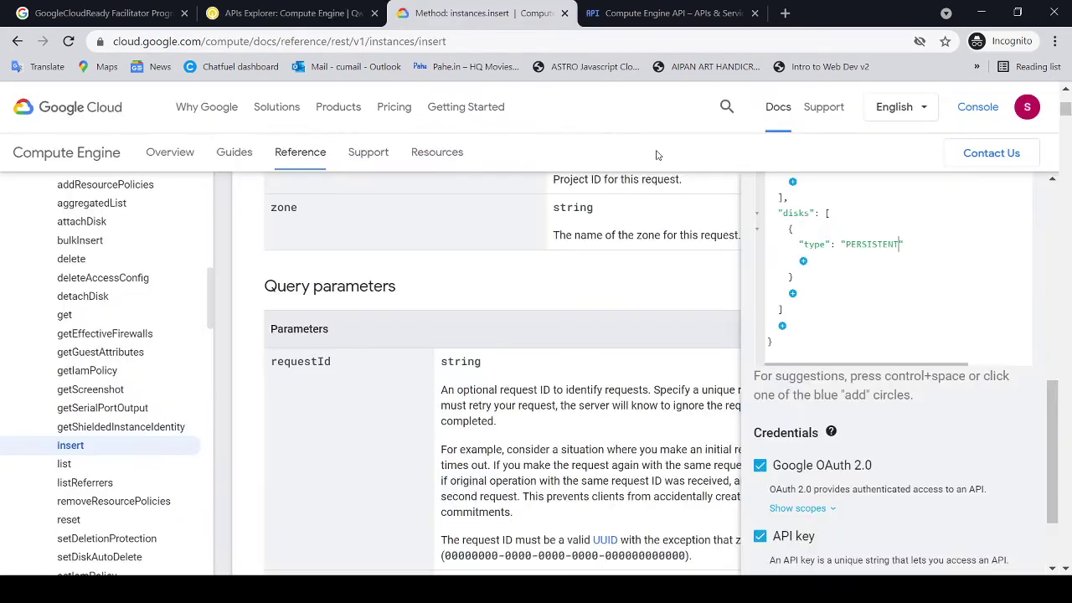
left_click(803, 263)
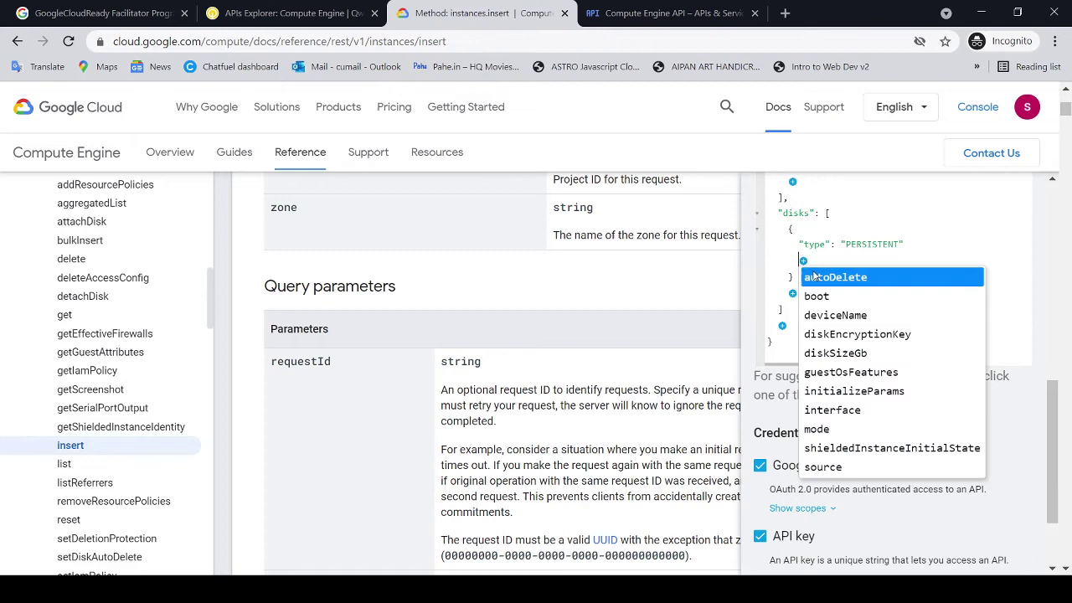
left_click(848, 392)
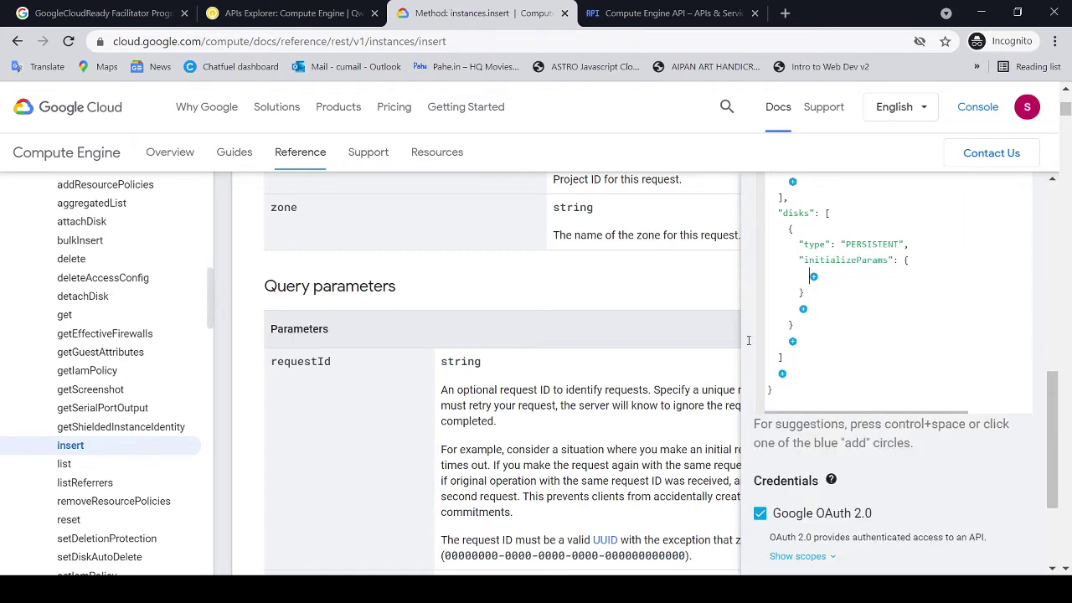
Step: Check the lab's nested property name and add sourceImage inside initializeParams
left_click(336, 25)
left_click_drag(445, 192, 523, 195)
left_click(482, 12)
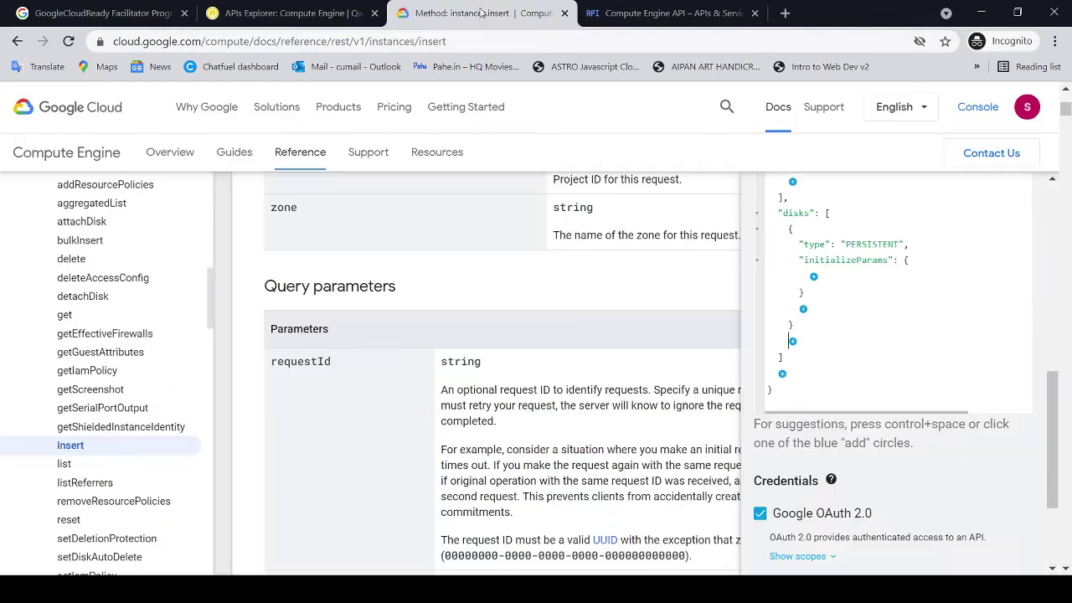
left_click(814, 278)
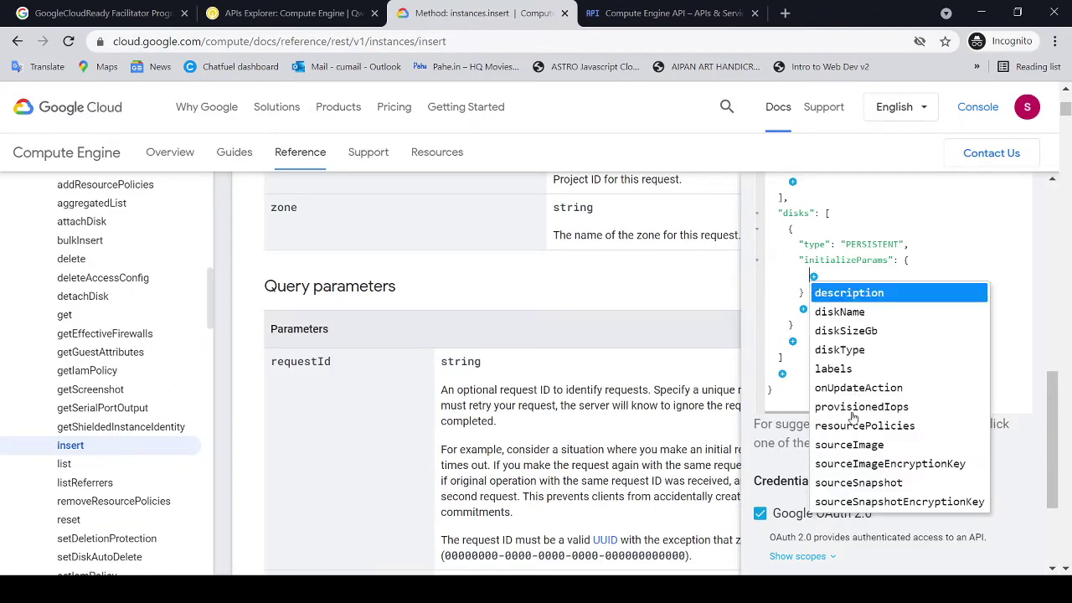
left_click(848, 445)
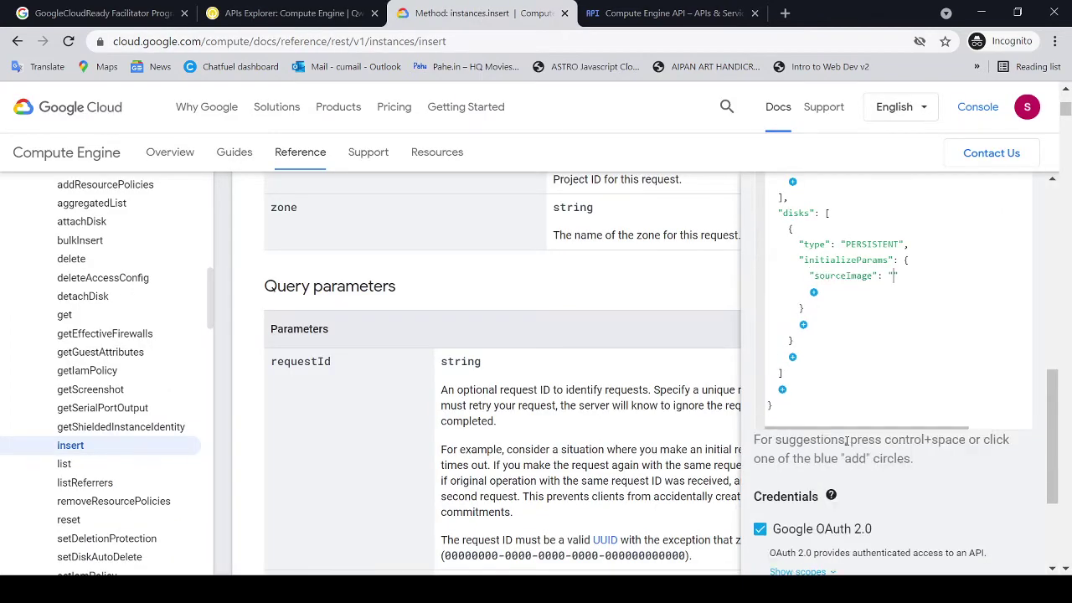
Step: Copy the image path from the Qwiklabs instructions and set sourceImage to projects/debian-cloud/global/images/family/debian-9
left_click(293, 12)
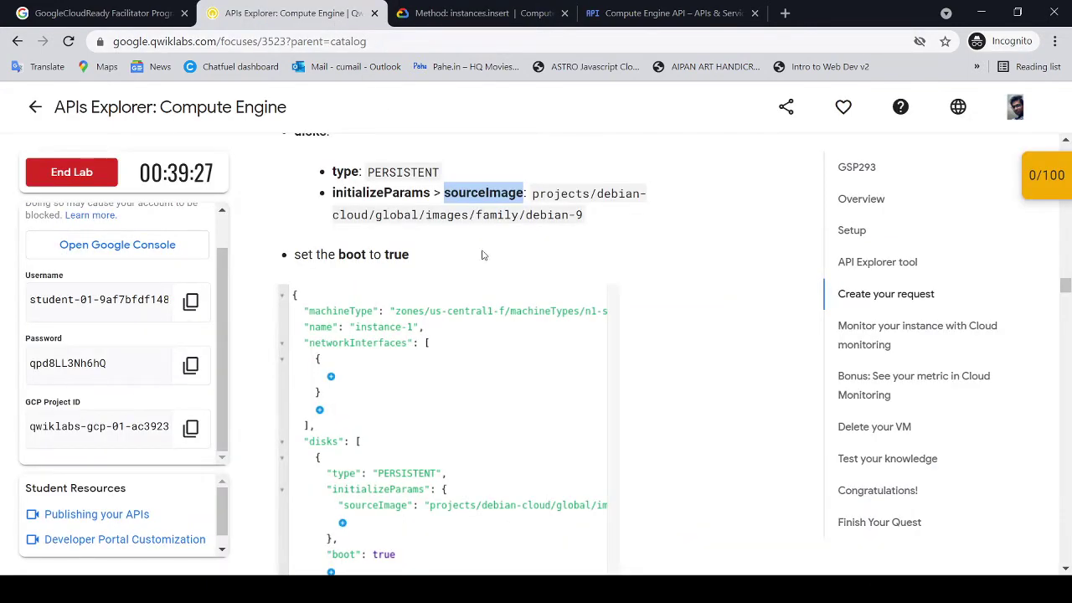
left_click_drag(533, 194, 584, 215)
key("ctrl+c")
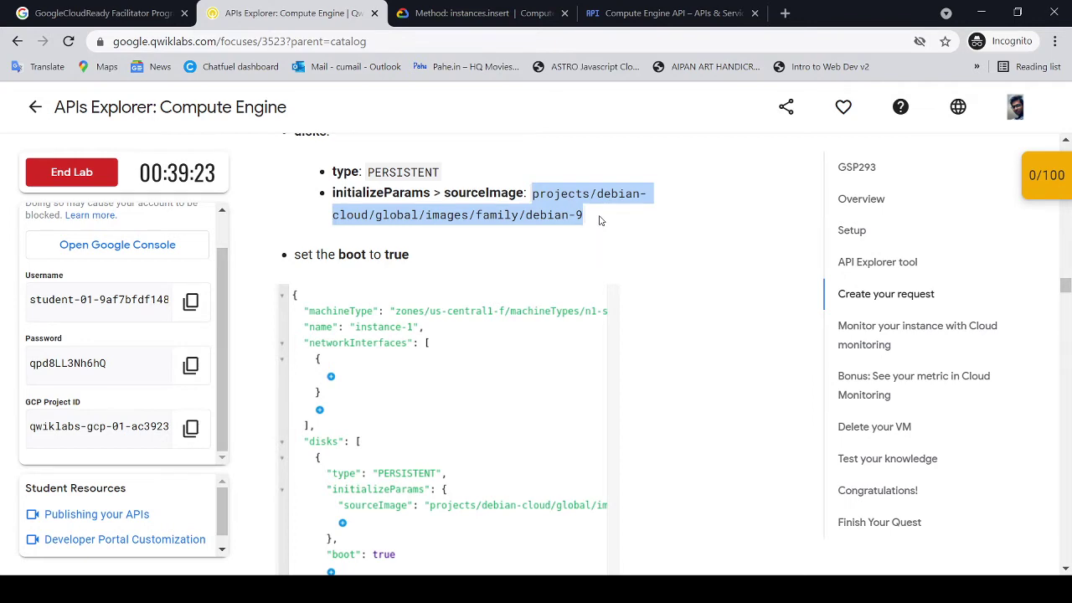
left_click(476, 18)
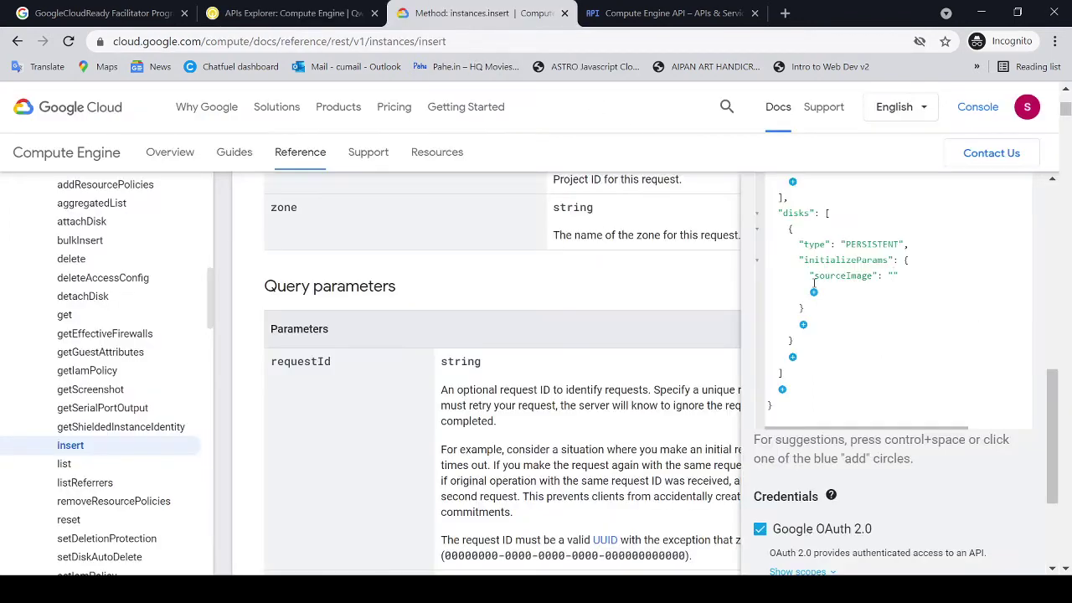
key("ctrl+v")
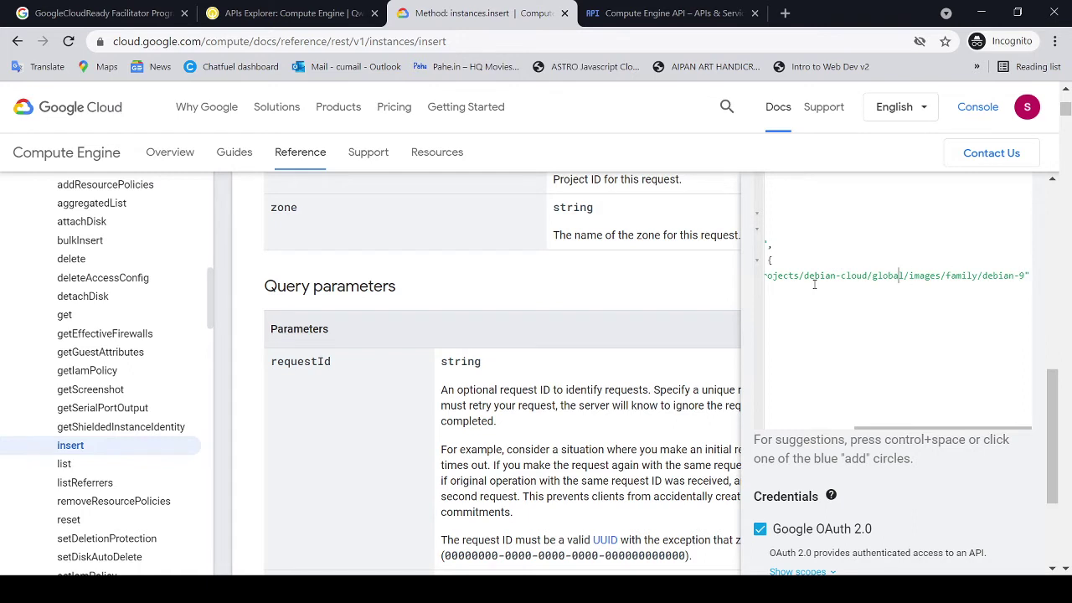
scroll(813, 285, "left", 3)
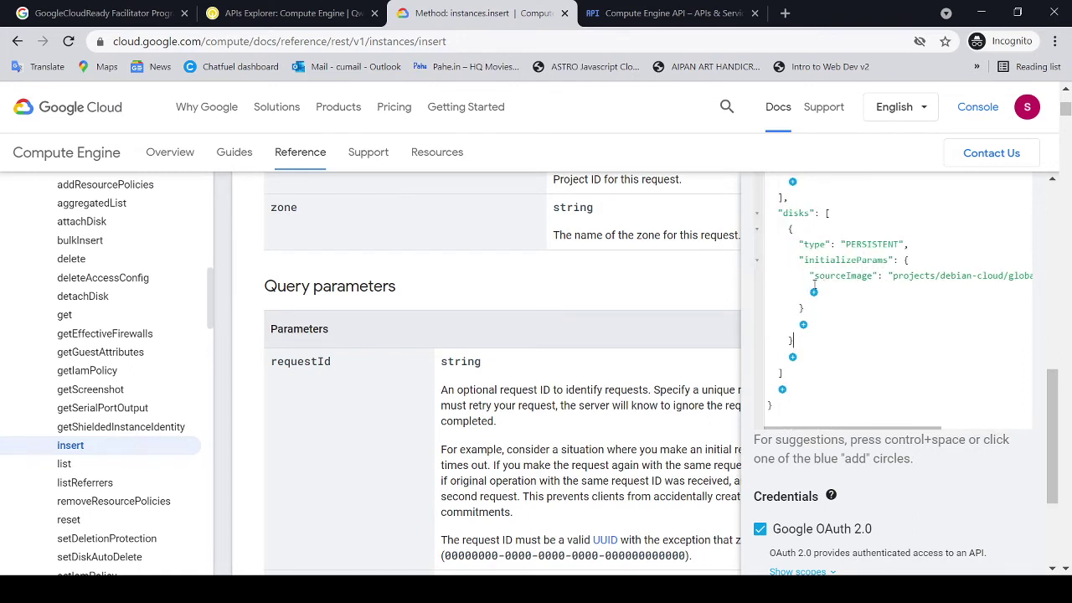
Step: Following the lab's disks instructions, add the boot property to the disks item below initializeParams and set it to true
left_click(331, 15)
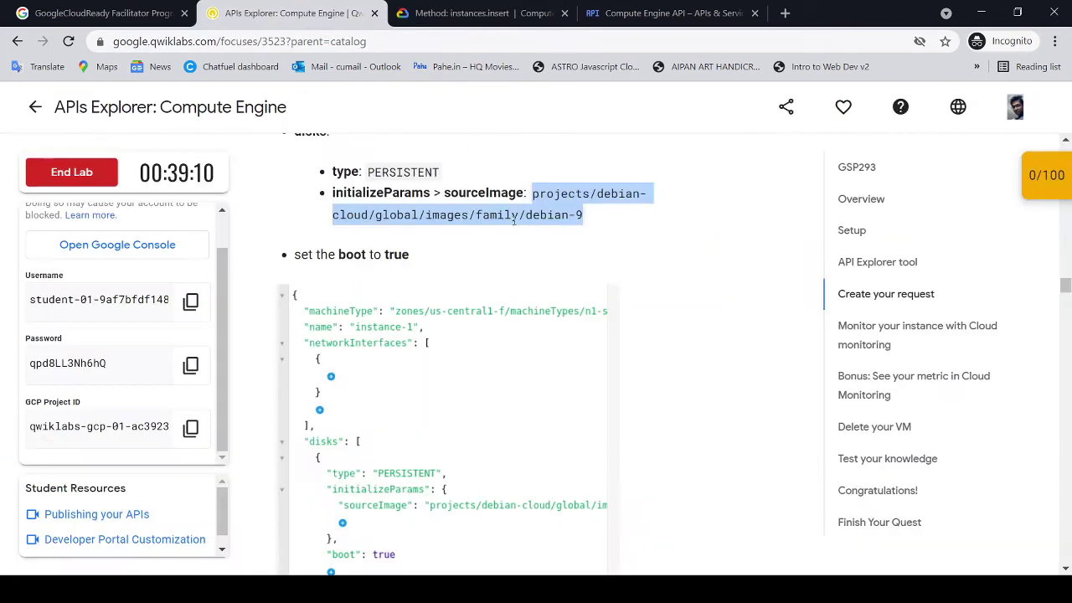
scroll(544, 297, "down", 1)
left_click_drag(317, 176, 472, 184)
scroll(471, 180, "down", 1)
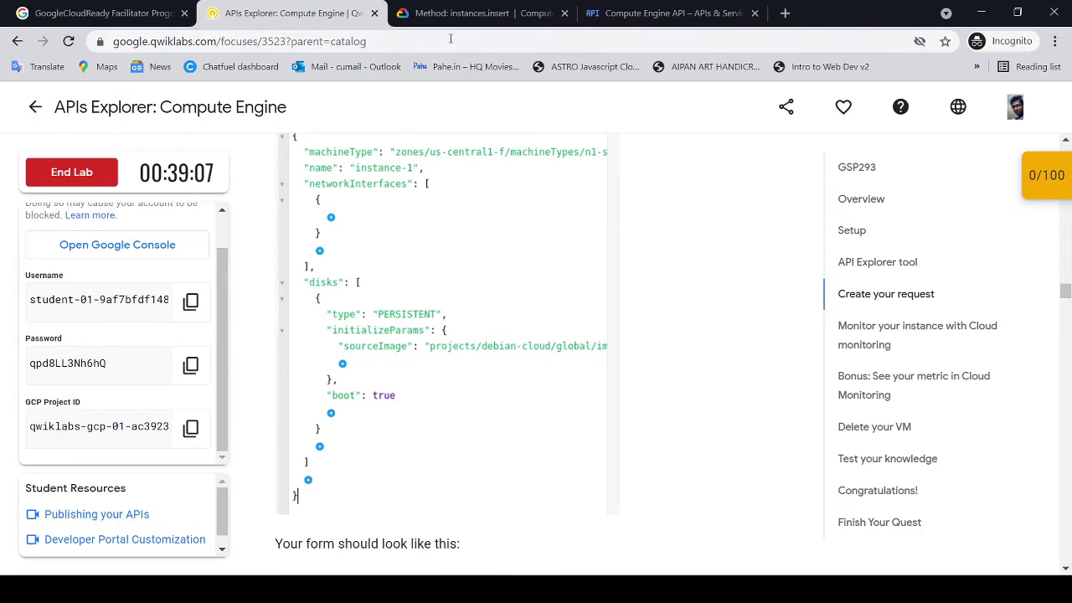
left_click(477, 13)
left_click(285, 14)
left_click(471, 14)
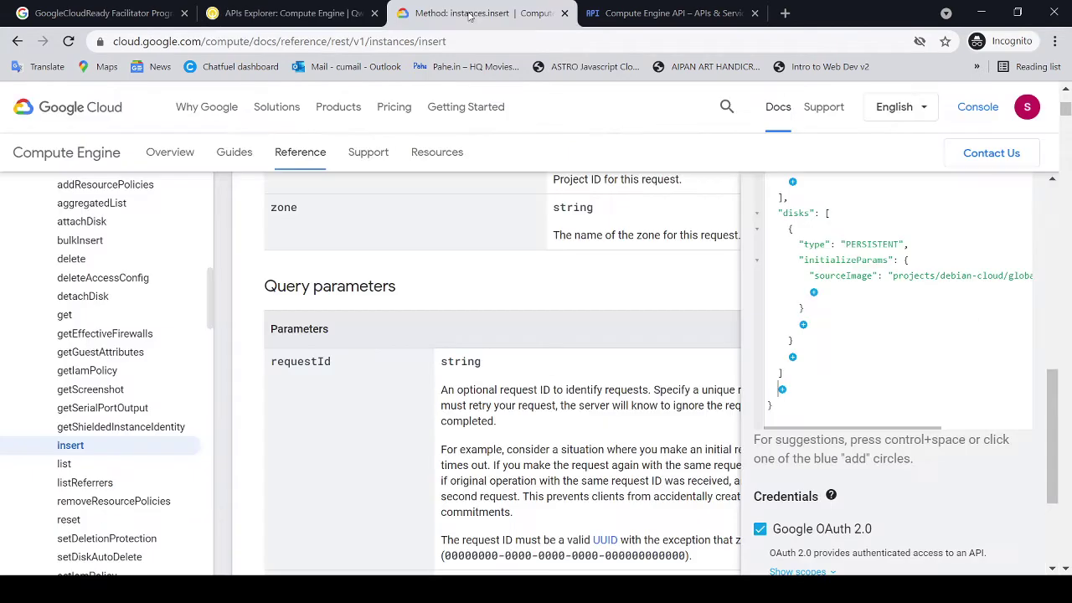
left_click(803, 329)
left_click(834, 359)
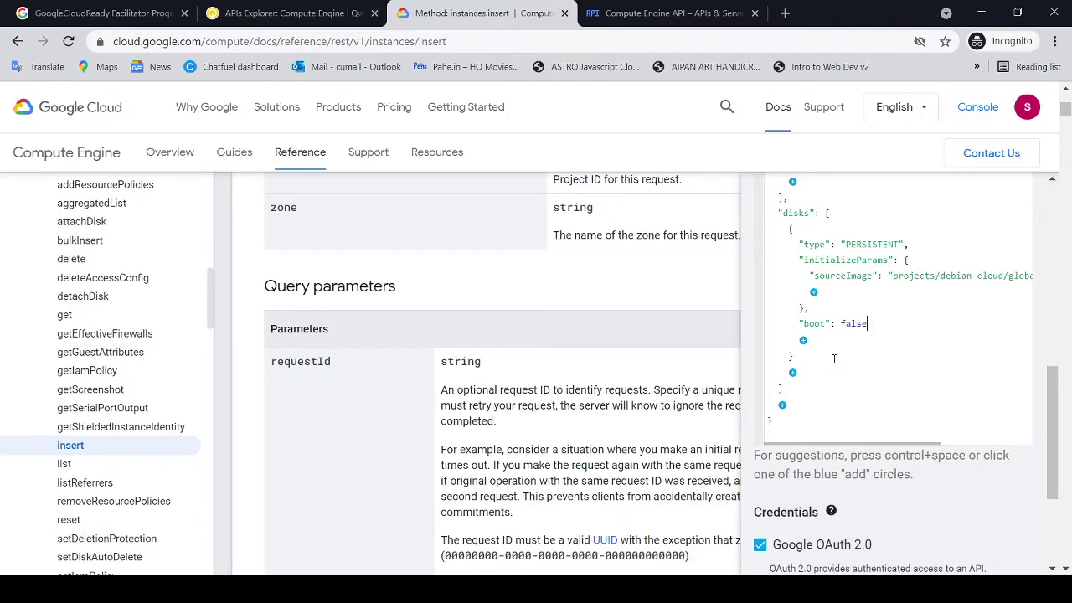
key("BackSpace")
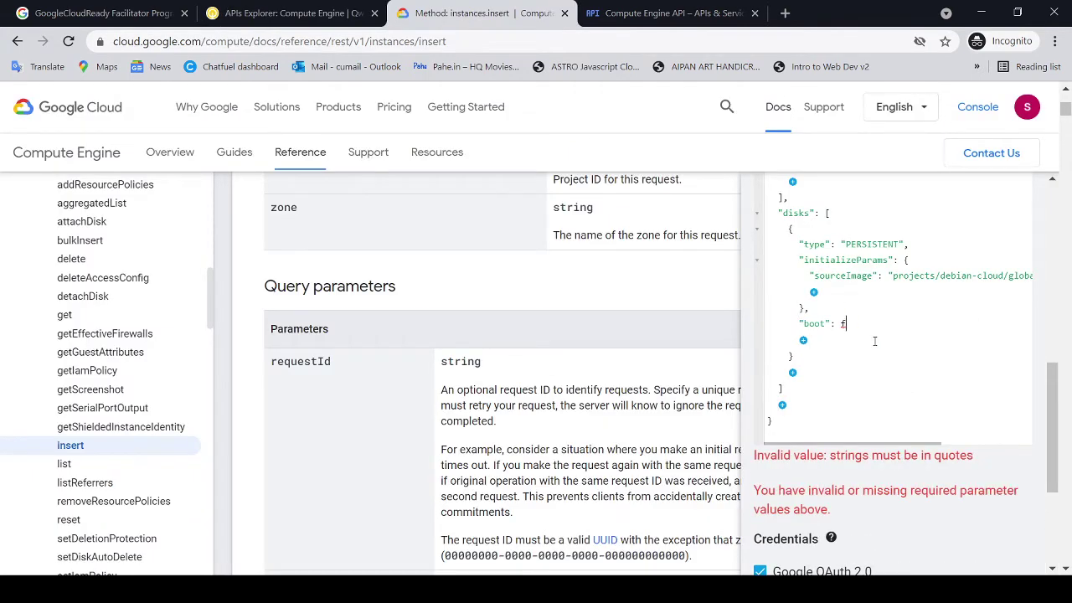
key("BackSpace")
type("true")
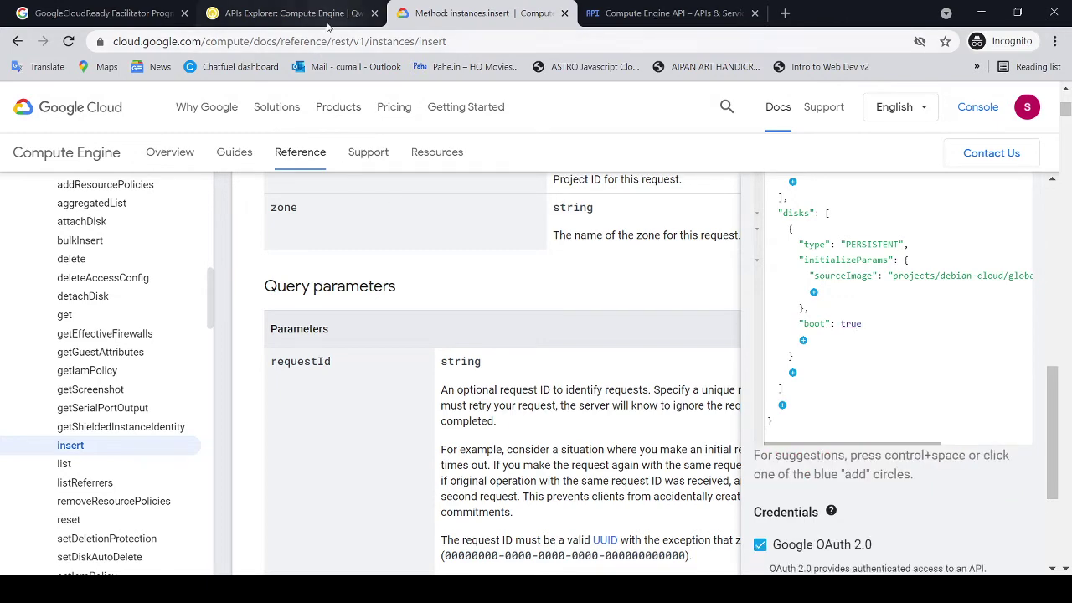
Step: Check the lab's sample form and Google OAuth 2.0 credentials requirement, and execute the instances.insert request
left_click(284, 13)
scroll(458, 318, "down", 2)
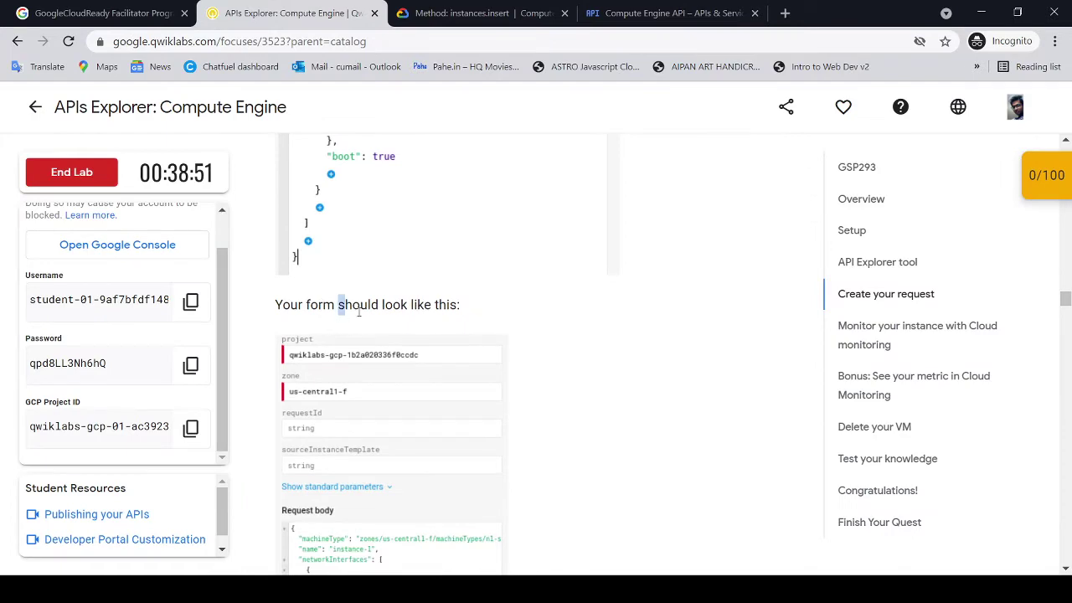
left_click_drag(341, 305, 563, 331)
scroll(577, 347, "down", 5)
scroll(577, 346, "down", 1)
left_click_drag(366, 241, 484, 241)
left_click_drag(659, 240, 766, 226)
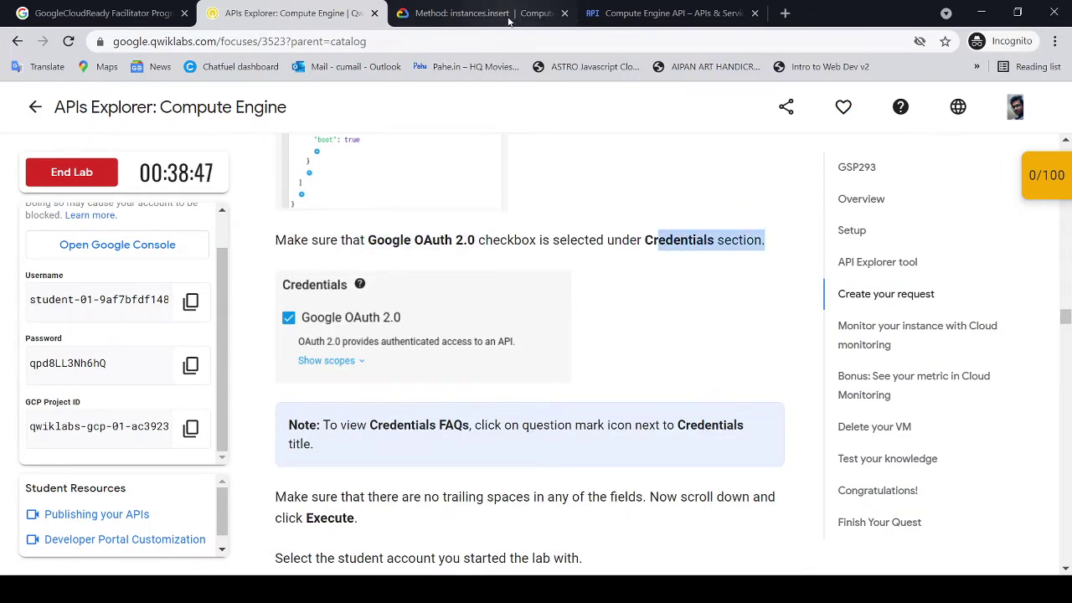
left_click(482, 13)
scroll(854, 366, "down", 1)
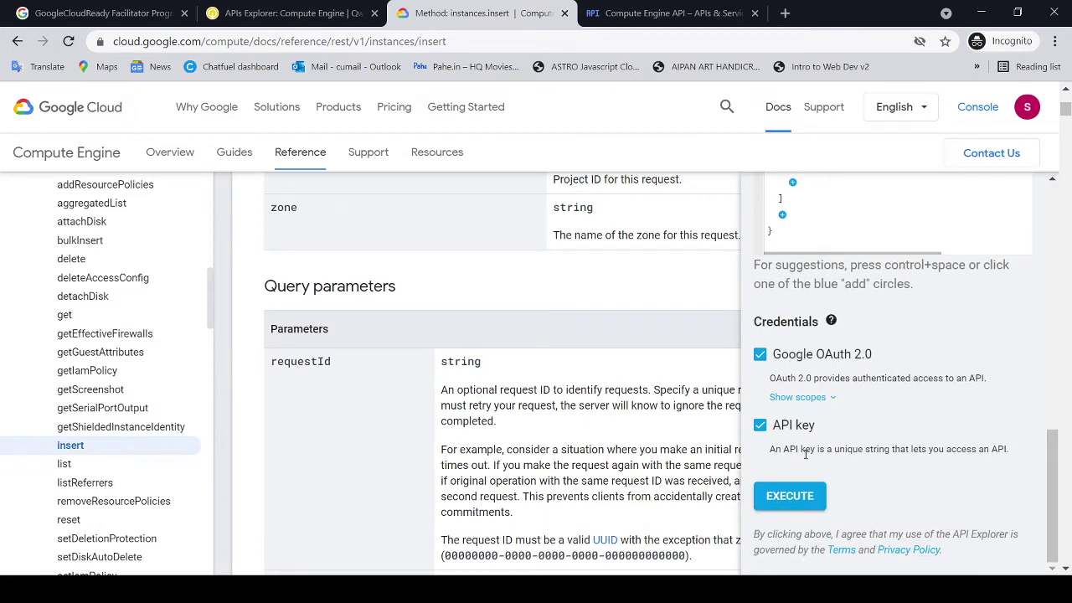
left_click(803, 501)
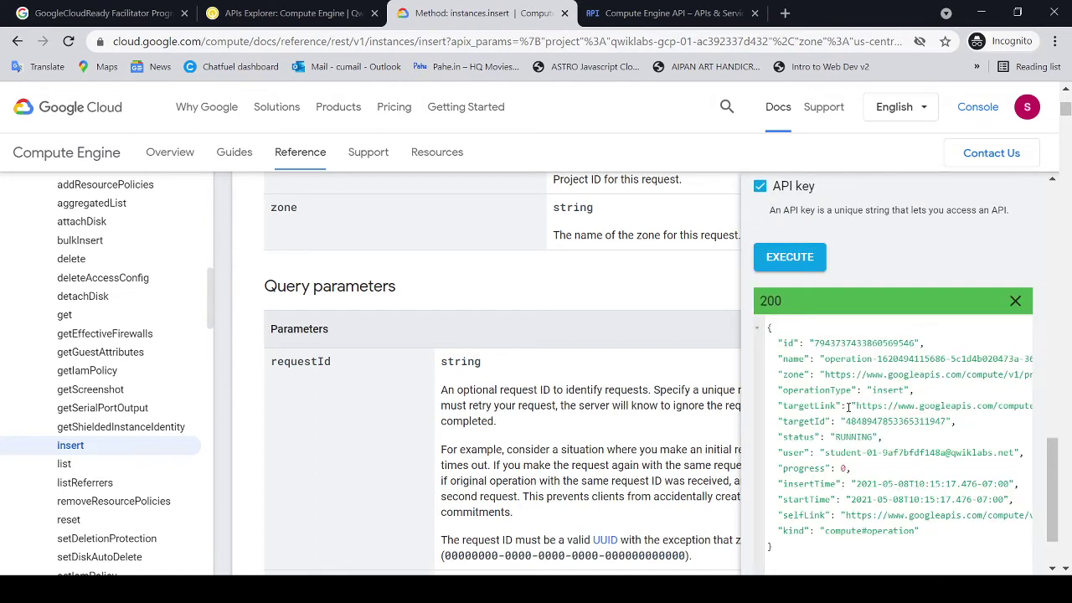
Step: Read the lab's instructions on selecting the student account, allowing APIs Explorer access and viewing the request and response
left_click(249, 8)
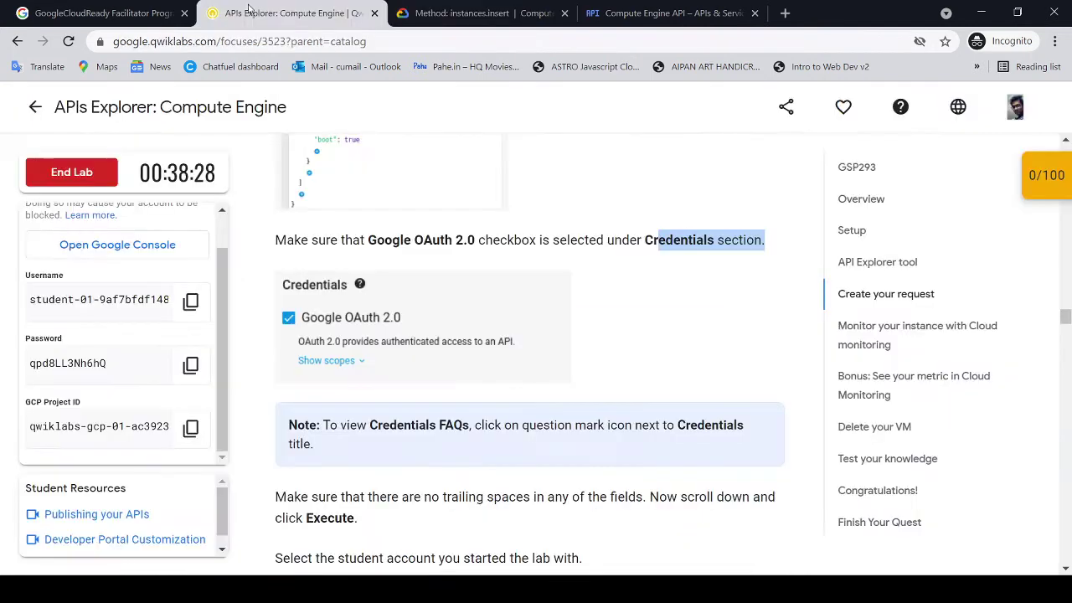
scroll(433, 229, "down", 5)
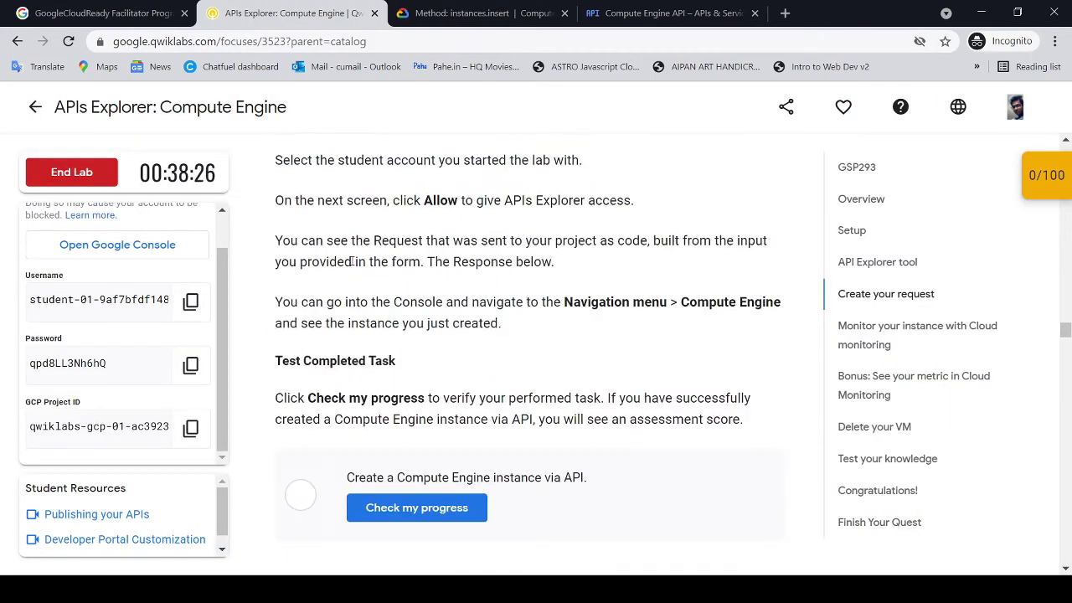
scroll(323, 223, "up", 1)
left_click_drag(307, 202, 424, 241)
left_click_drag(399, 280, 645, 294)
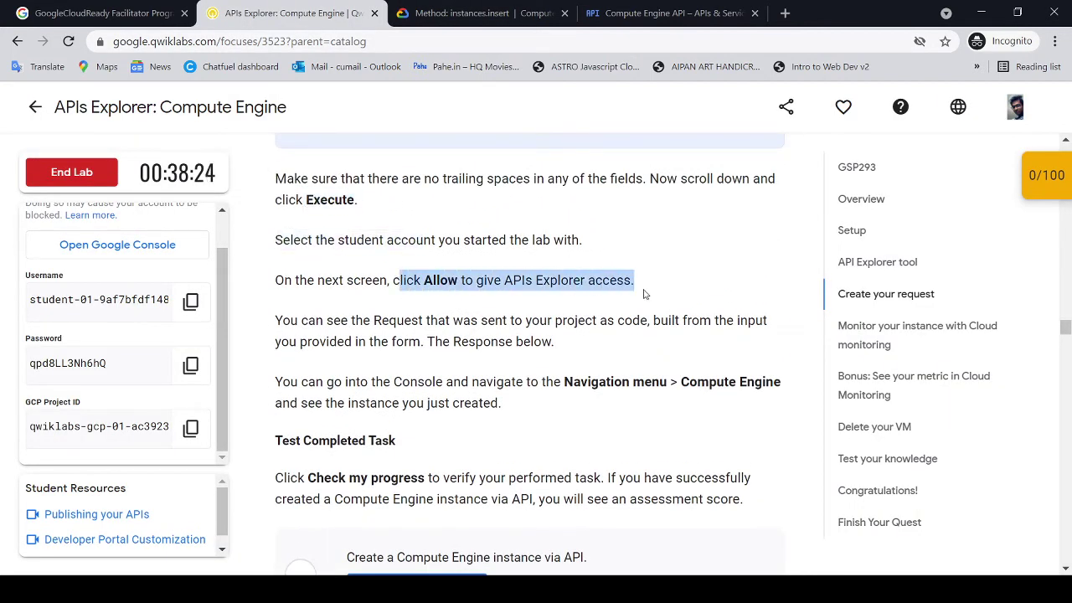
left_click(650, 15)
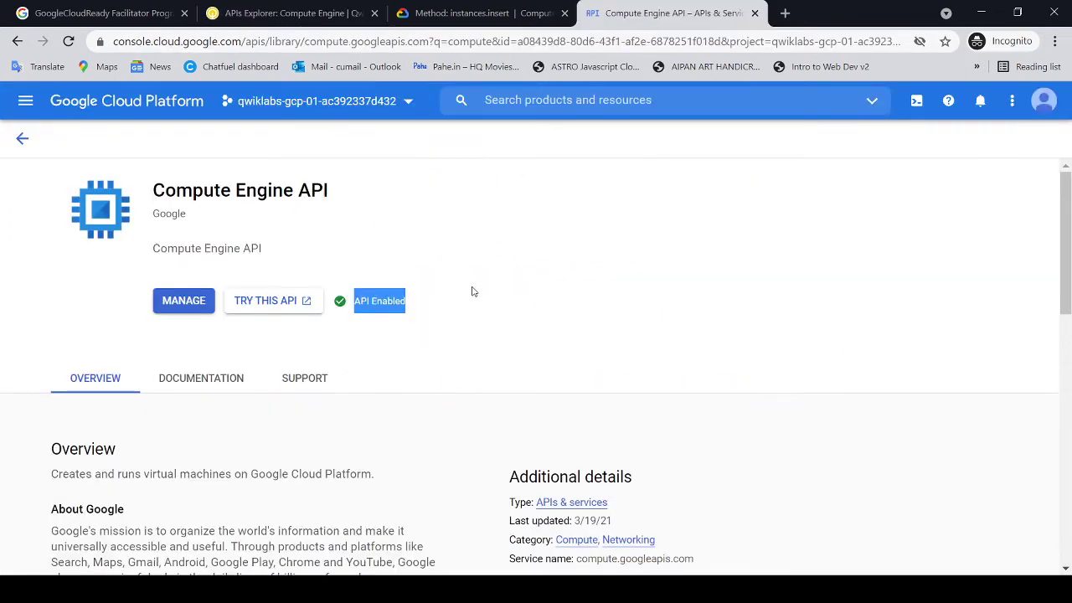
scroll(473, 291, "down", 1)
scroll(473, 290, "up", 1)
left_click(291, 13)
left_click_drag(441, 279, 661, 323)
Step: Open the Compute Engine API's management overview in the console and review the executed request's parameters and response
left_click(670, 15)
left_click(178, 304)
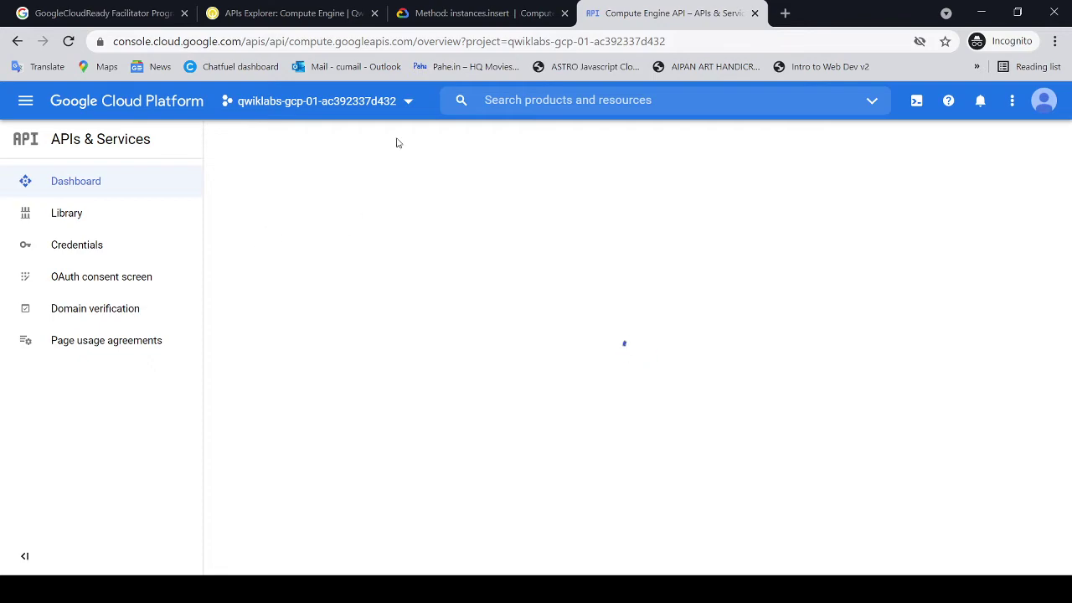
left_click(452, 15)
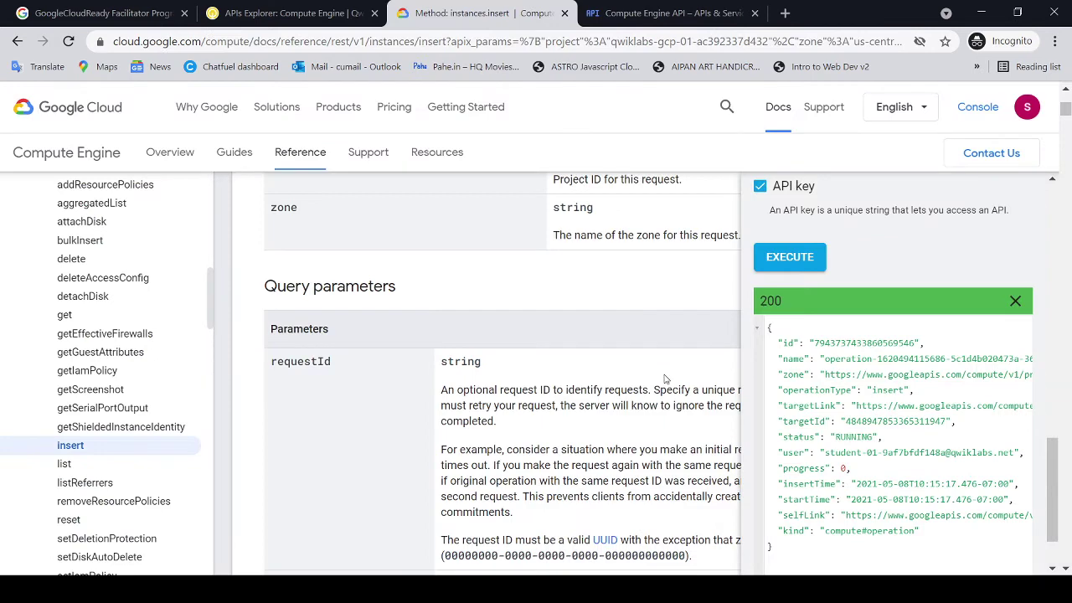
scroll(666, 378, "down", 4)
scroll(817, 387, "down", 1)
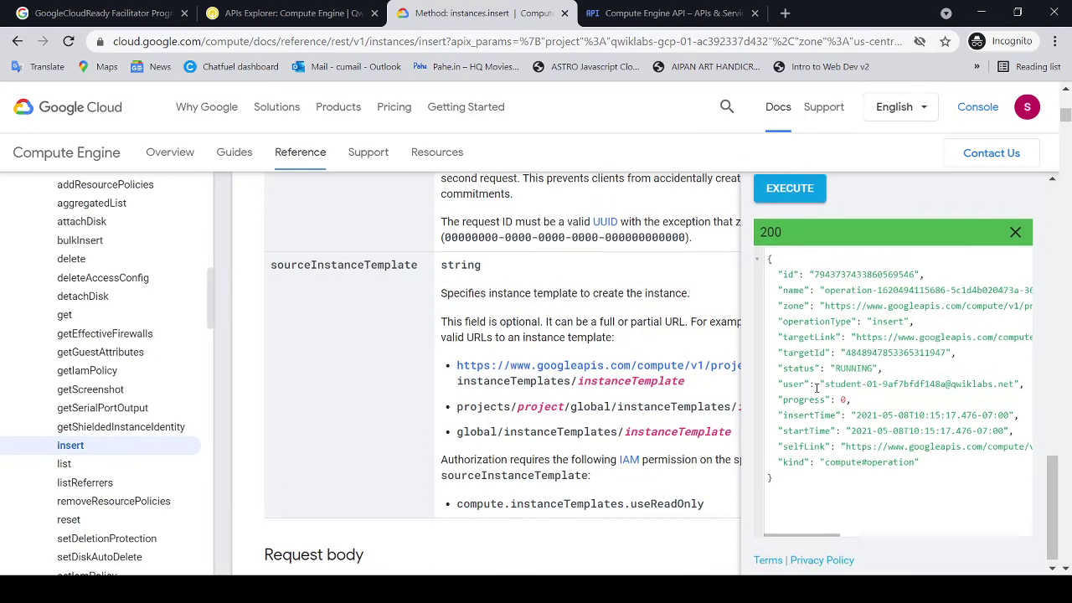
scroll(817, 387, "up", 10)
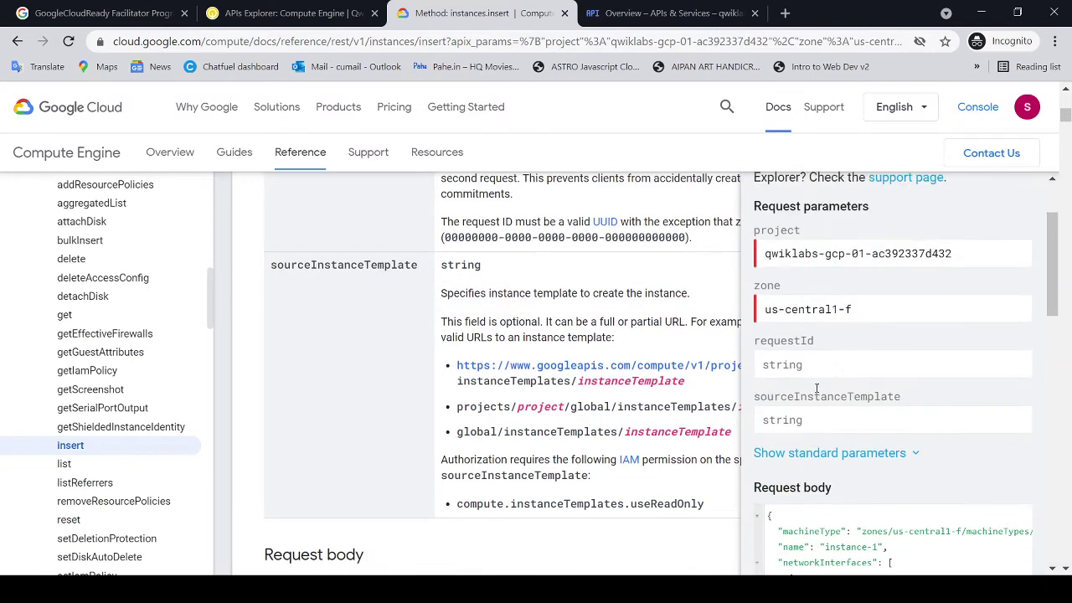
scroll(817, 387, "down", 8)
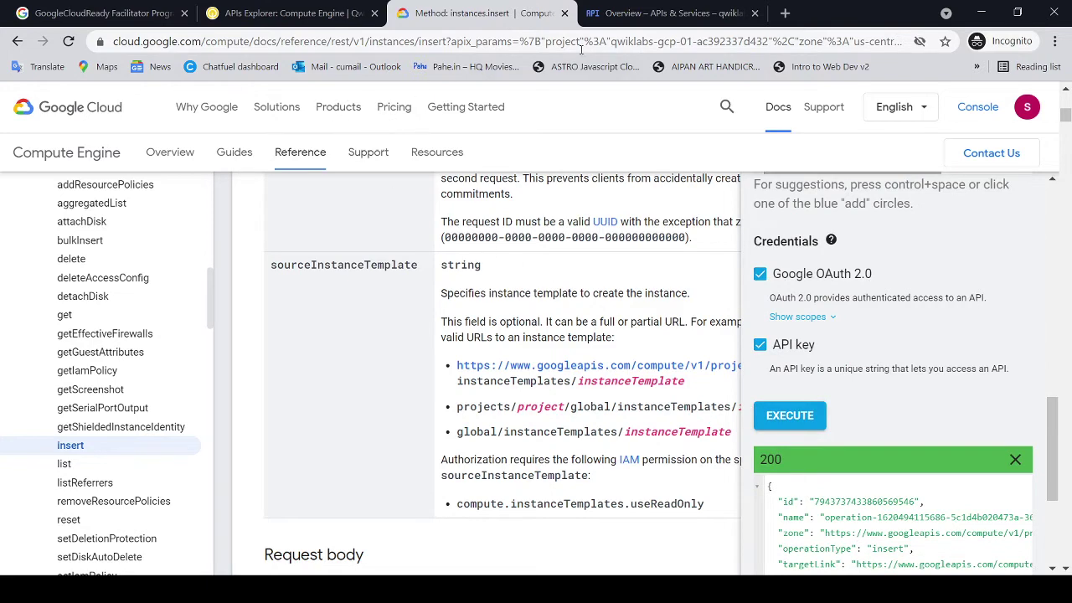
key("ctrl+Tab")
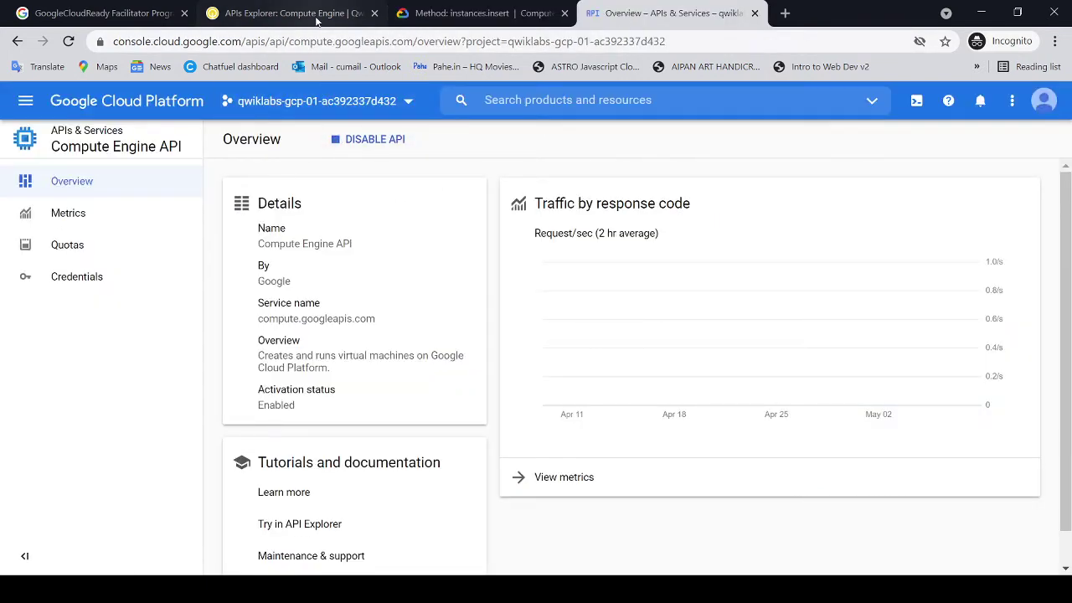
Step: Following the lab's console instructions, open the Compute Engine VM instances page
left_click(293, 13)
left_click(434, 360)
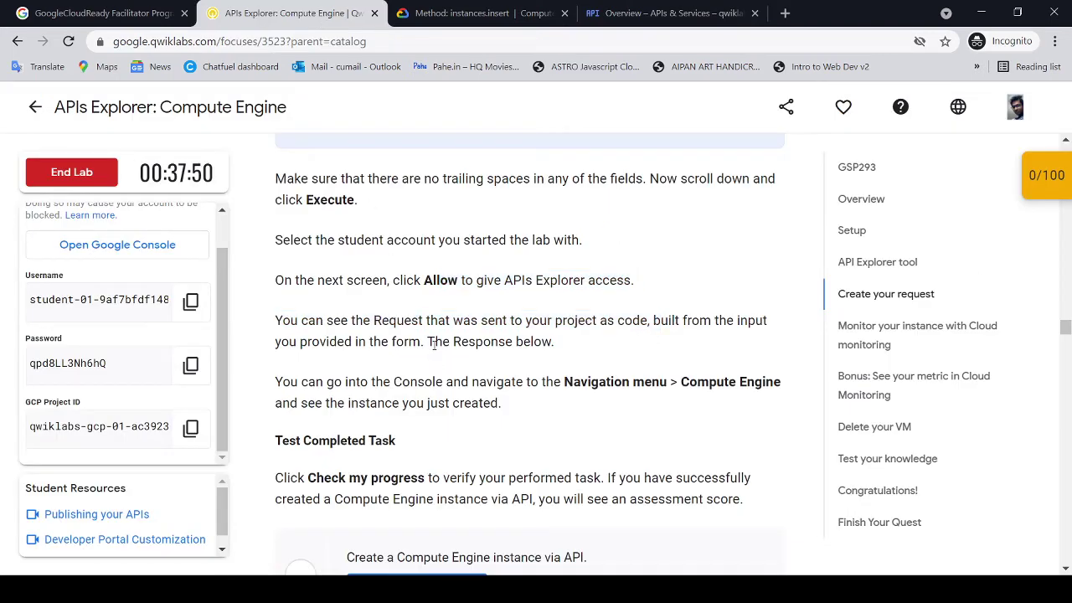
scroll(496, 400, "down", 1)
left_click_drag(561, 302, 772, 308)
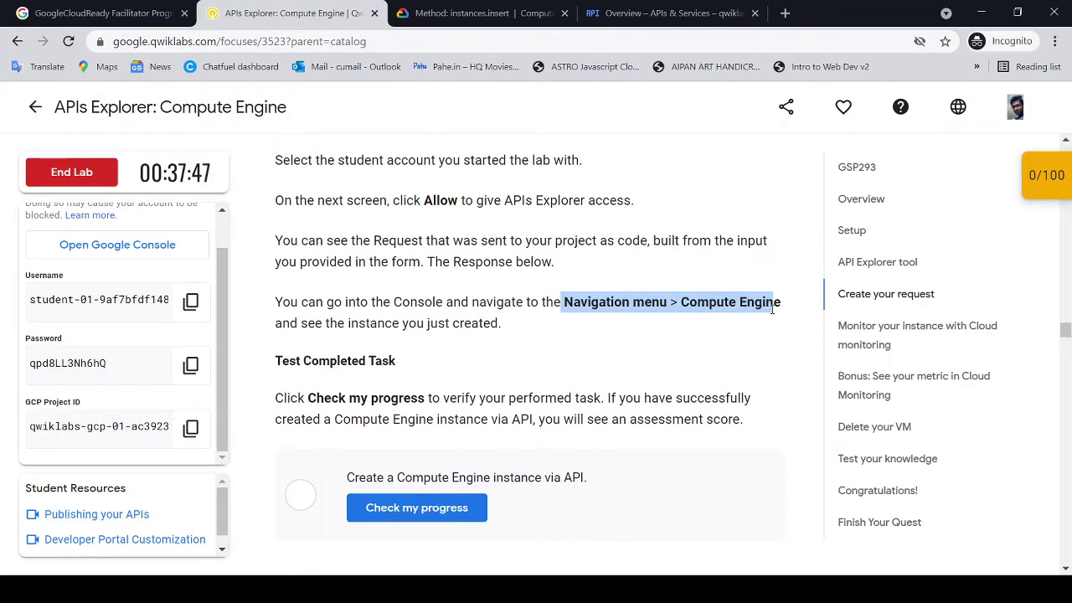
left_click(687, 15)
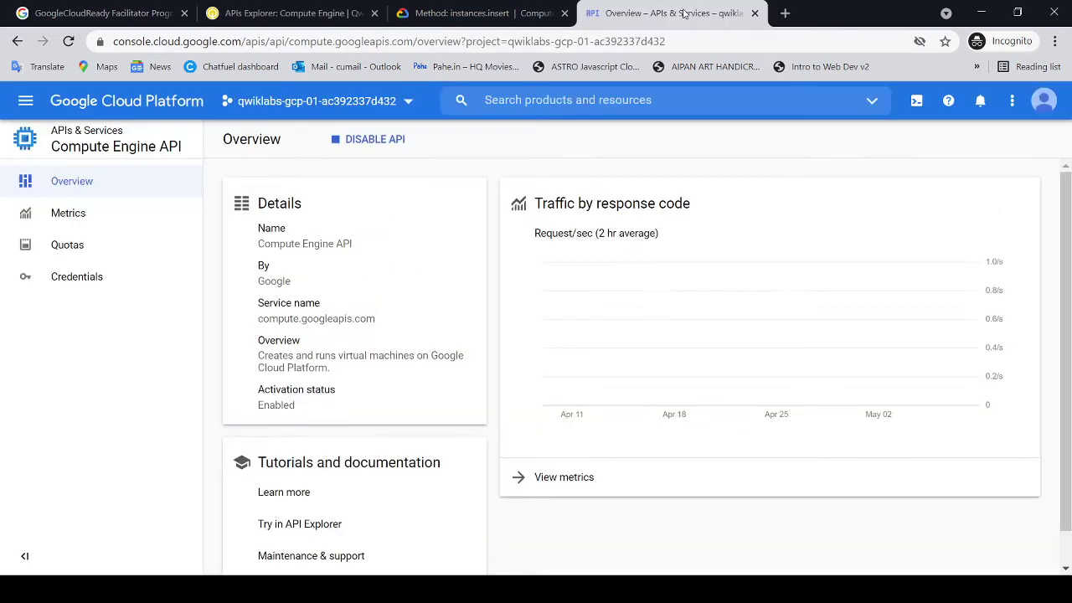
left_click(25, 101)
scroll(96, 393, "down", 3)
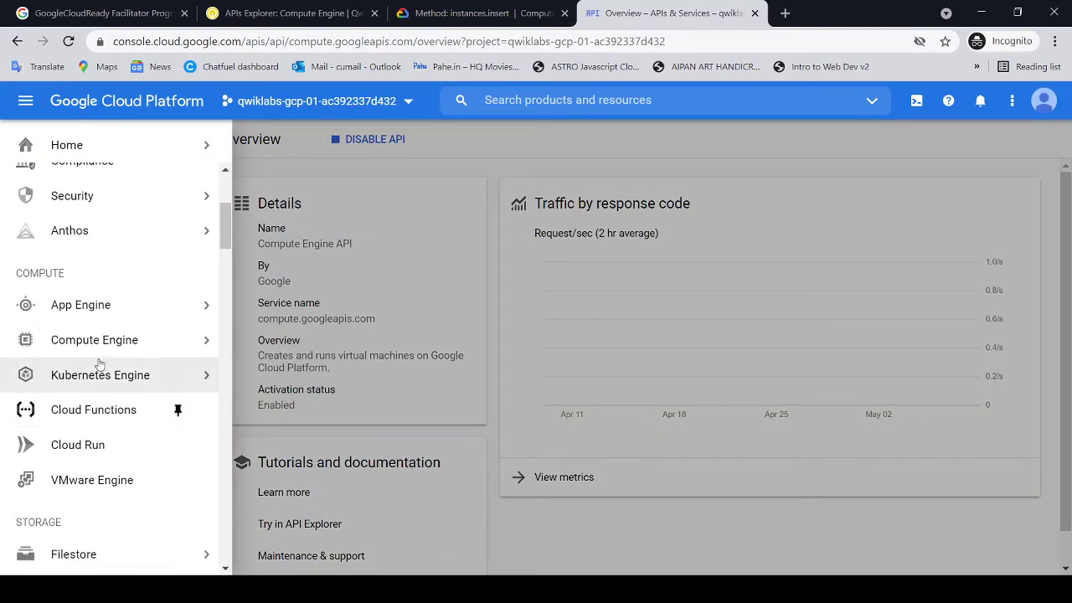
left_click(101, 344)
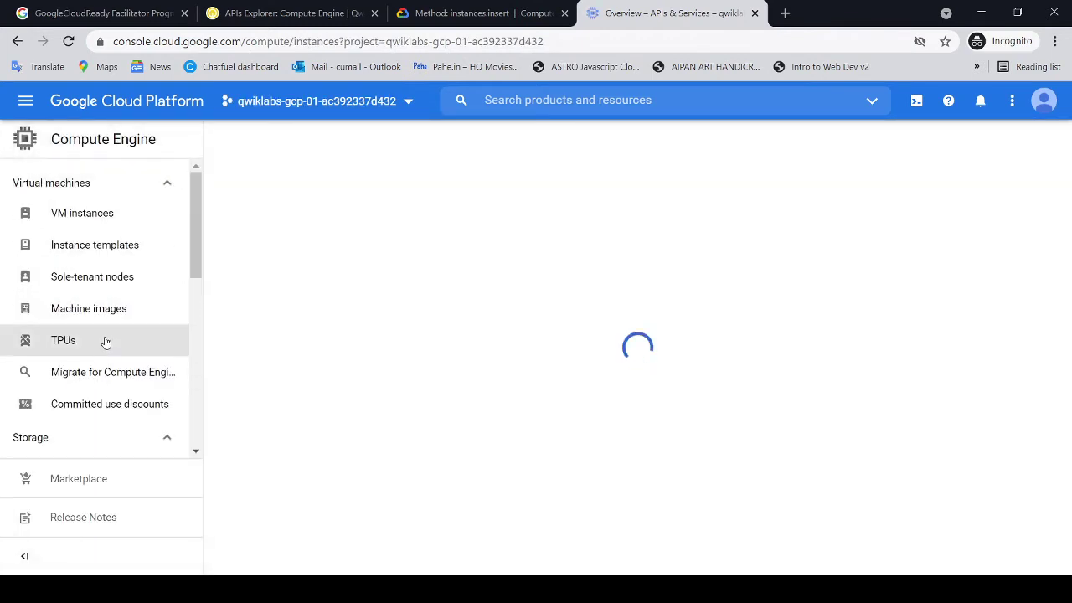
Step: Close the tutorial and hide the info panel on the VM instances page to show the full instance list
scroll(104, 345, "down", 6)
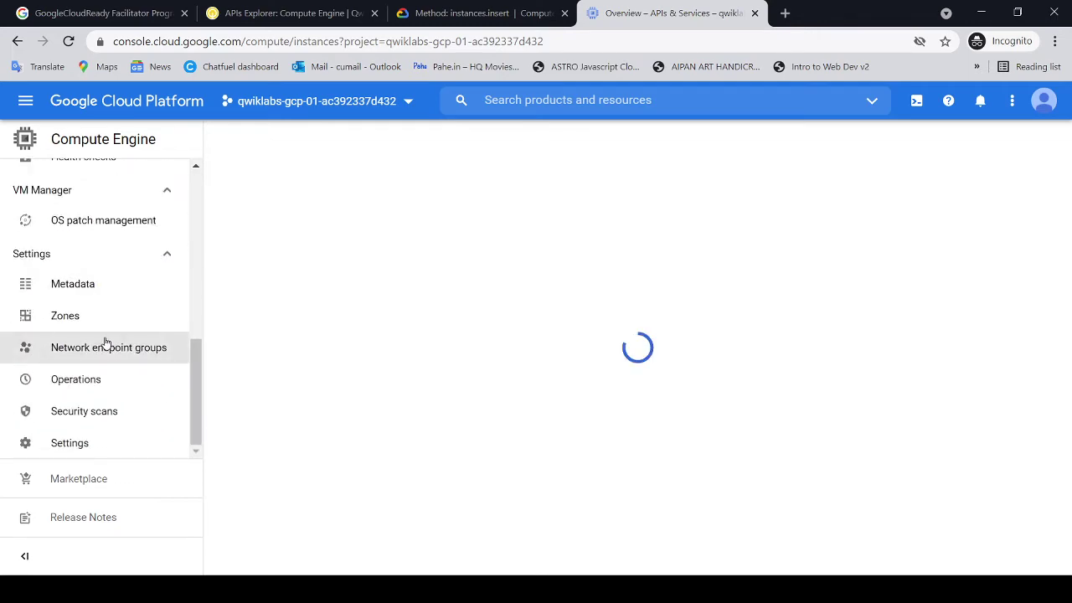
scroll(104, 343, "up", 6)
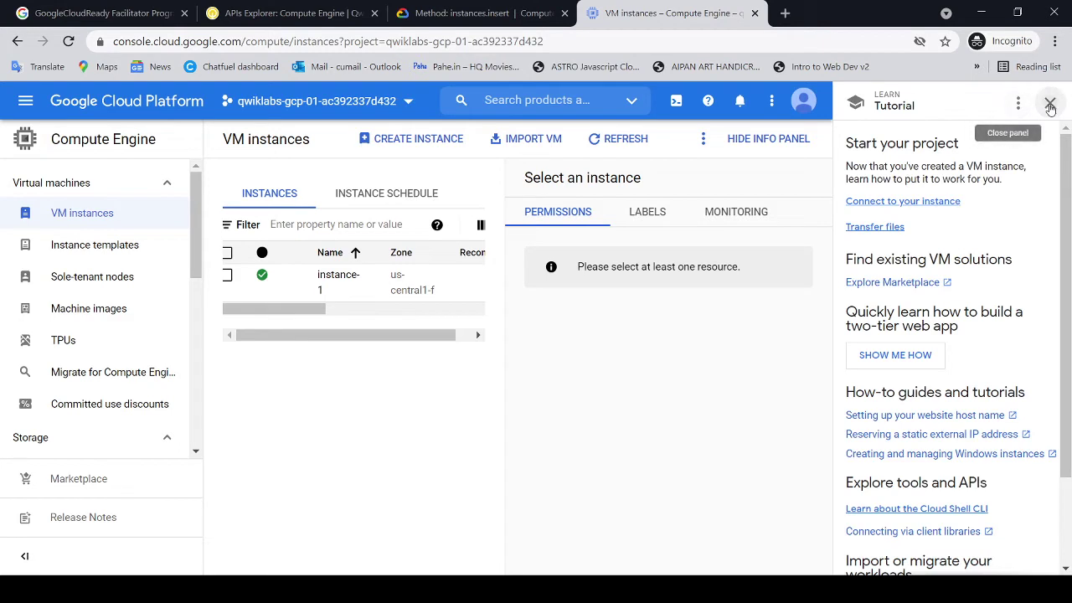
left_click(1050, 104)
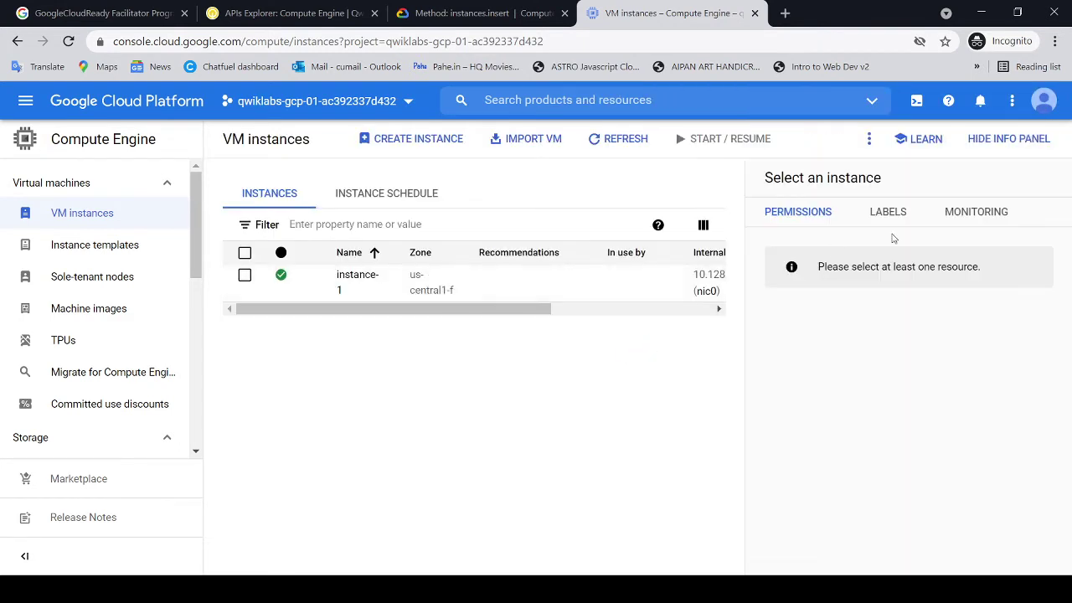
left_click(1009, 139)
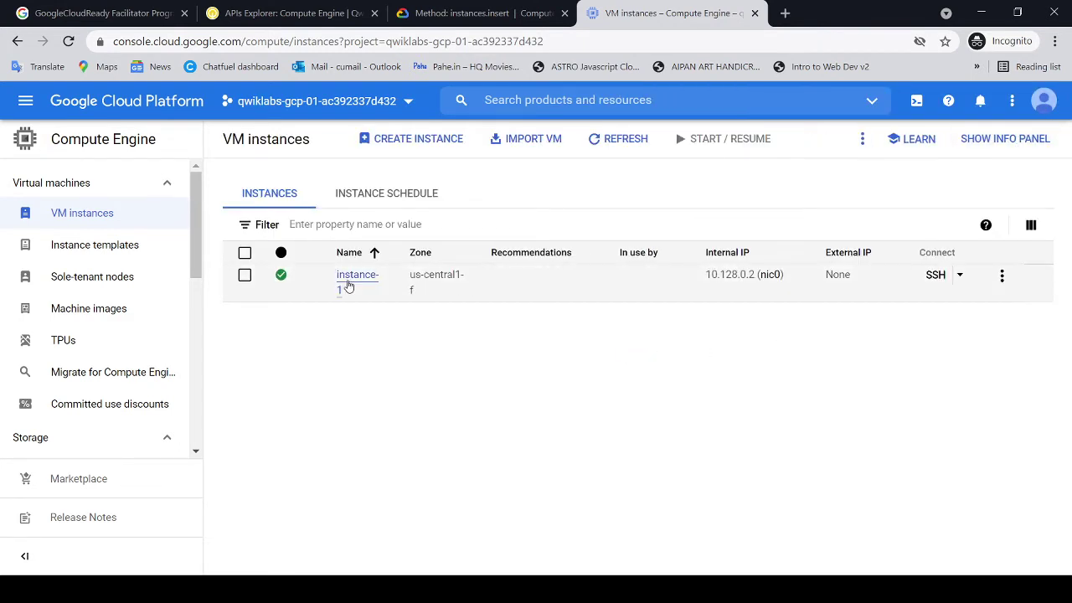
Step: Check the lab progress for "Create a Compute Engine instance via API" in the instructions and in the checkpoints list
left_click(294, 13)
scroll(606, 327, "down", 1)
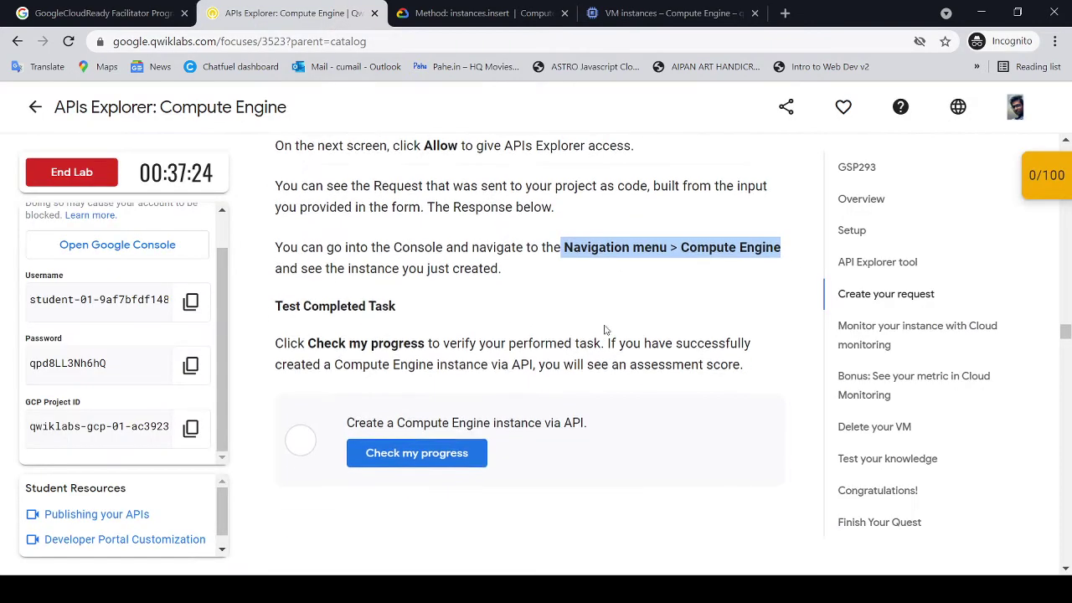
scroll(605, 329, "down", 2)
left_click(478, 350)
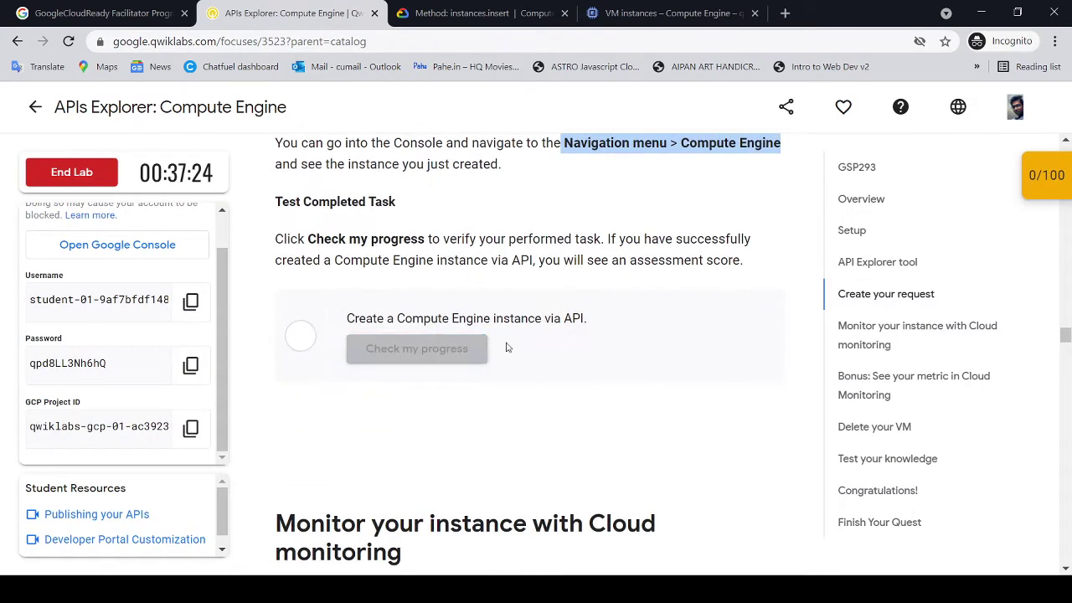
left_click(1051, 182)
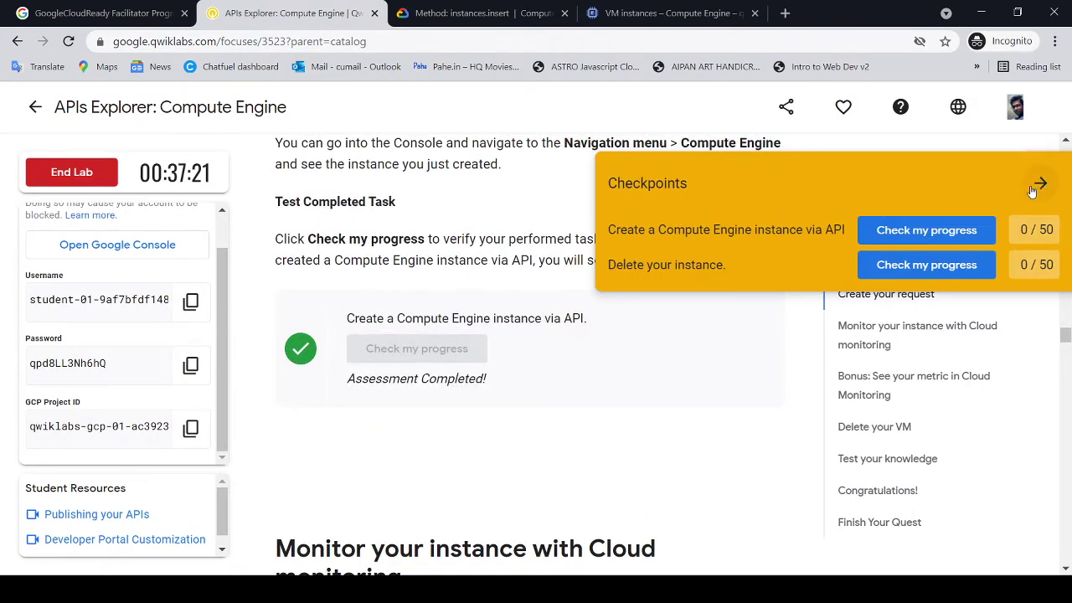
left_click(967, 224)
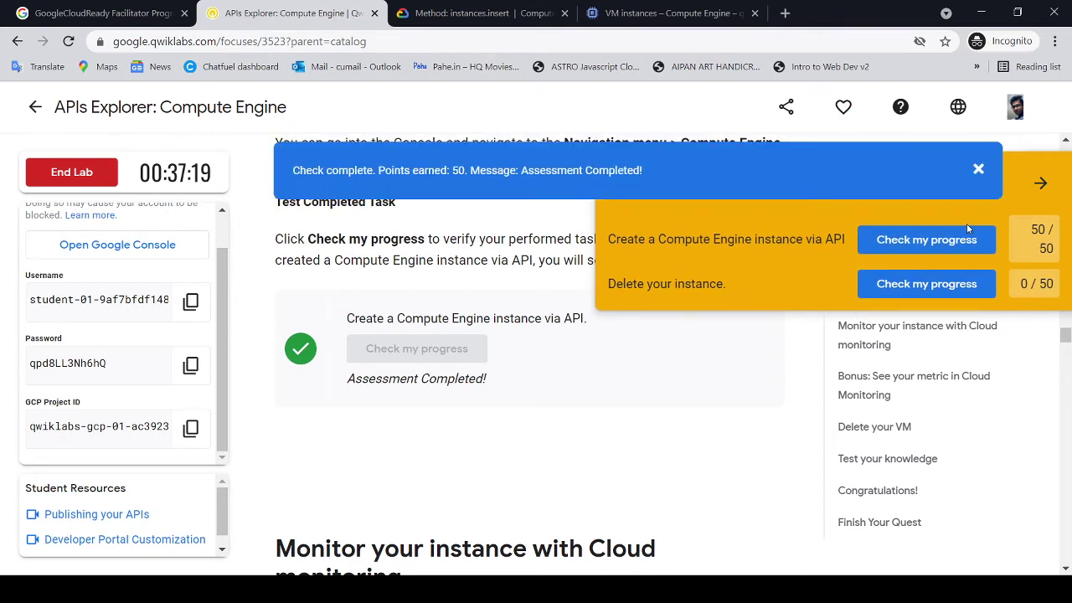
left_click(978, 170)
left_click(1040, 182)
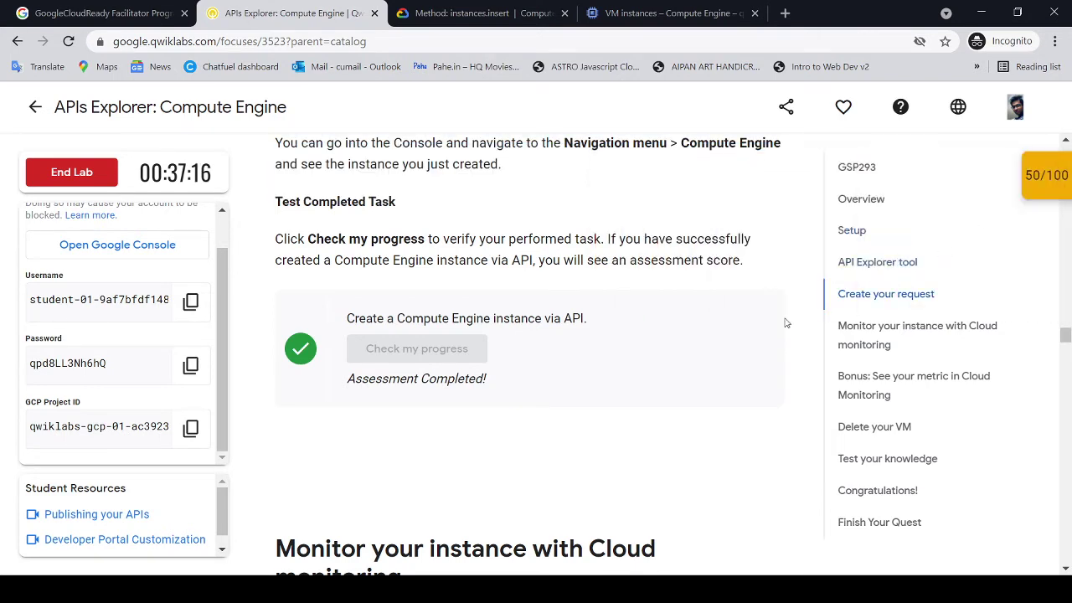
Step: Review the lab's checkpoints list and go to the "Delete your VM" section of the instructions
scroll(786, 323, "down", 6)
scroll(704, 312, "up", 1)
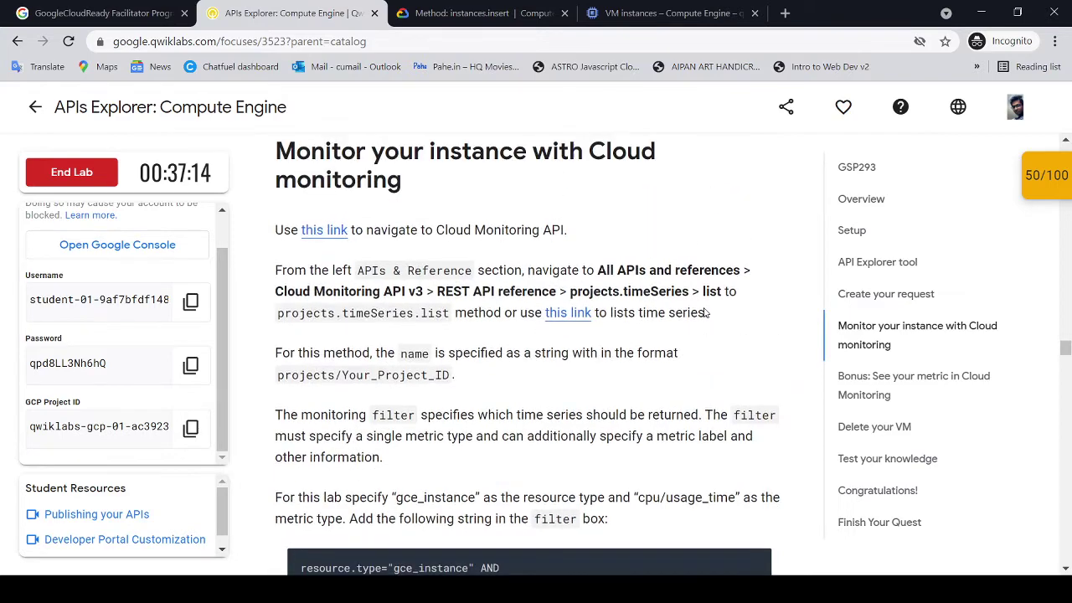
left_click(1045, 179)
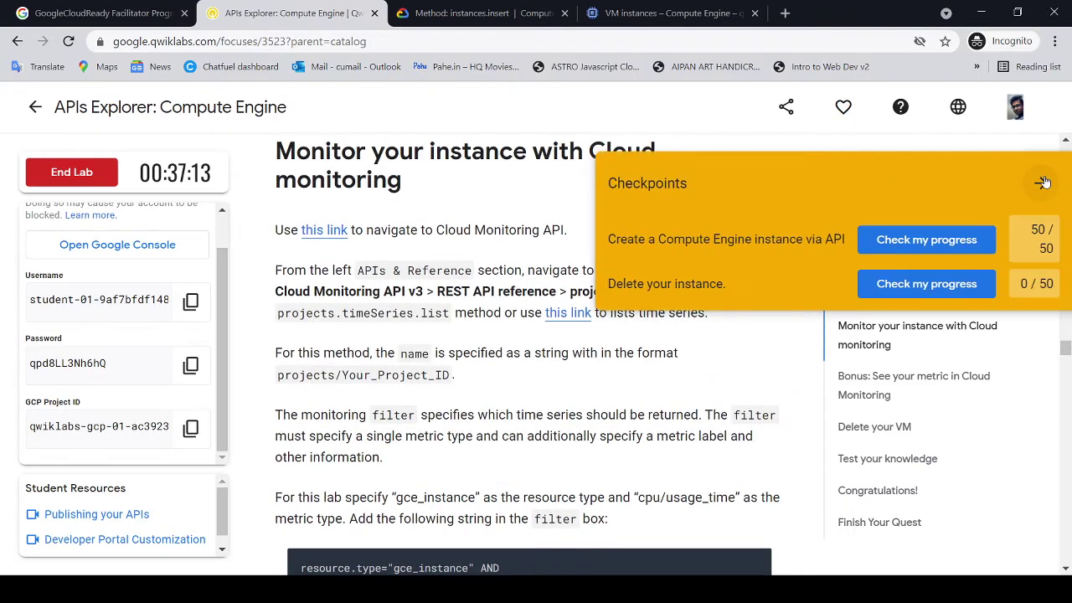
left_click(892, 428)
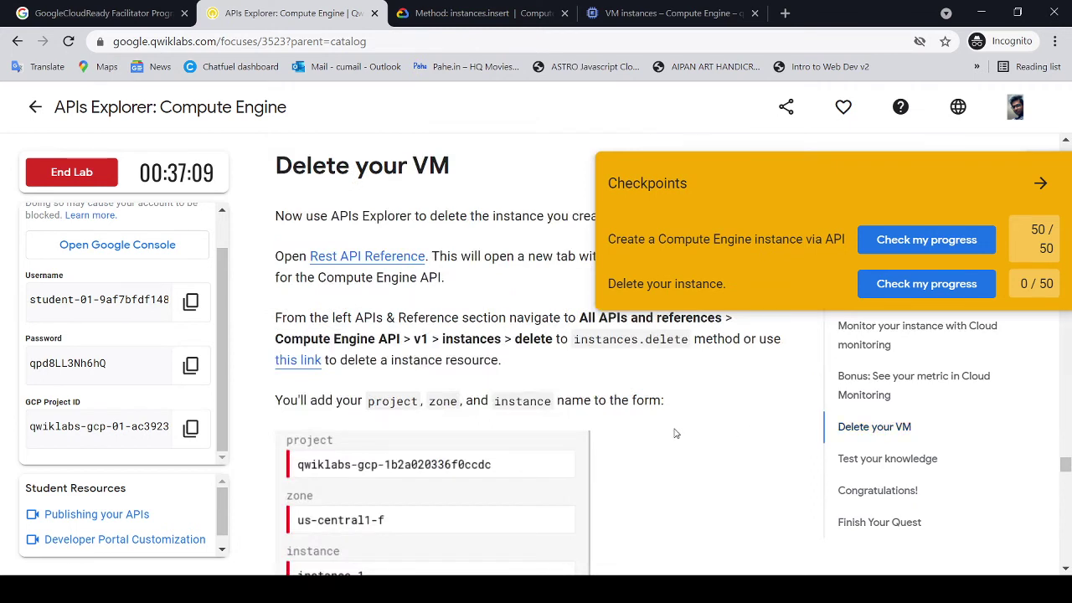
scroll(675, 433, "down", 1)
scroll(676, 433, "up", 1)
left_click(1041, 184)
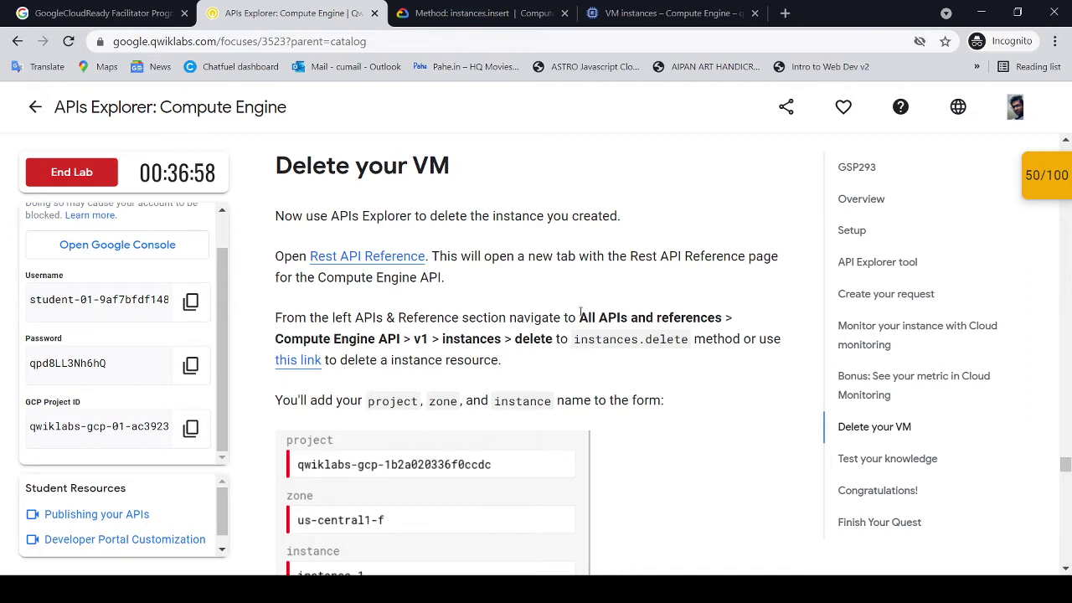
Step: Following the path in the lab instructions, locate Compute Engine API v1 in the API reference navigation tree
left_click_drag(581, 312, 714, 316)
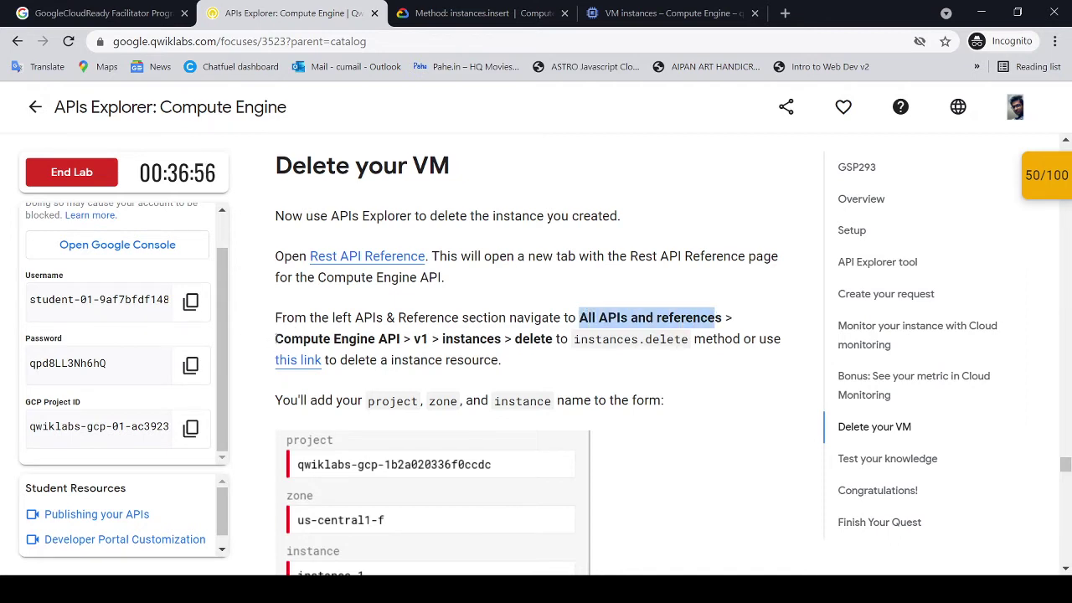
left_click_drag(276, 338, 730, 305)
left_click_drag(276, 339, 434, 339)
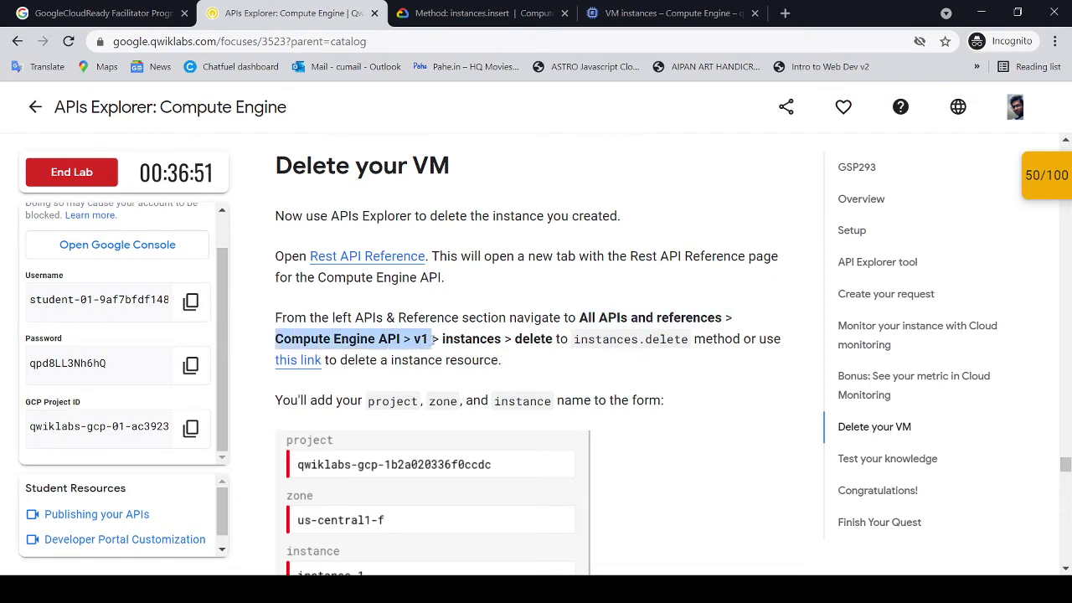
left_click(482, 13)
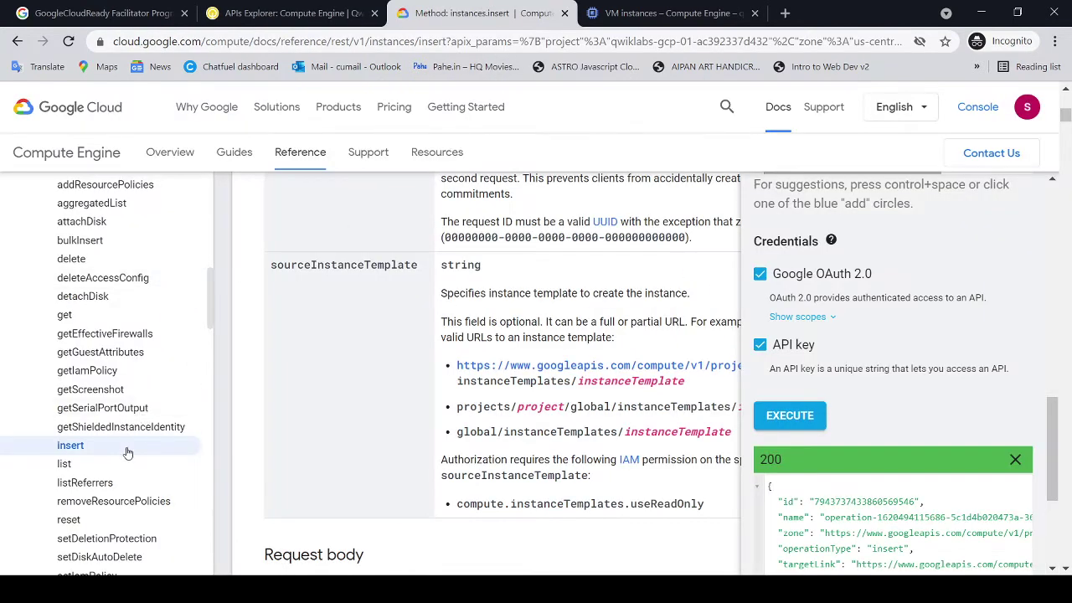
scroll(117, 405, "up", 4)
scroll(92, 438, "up", 4)
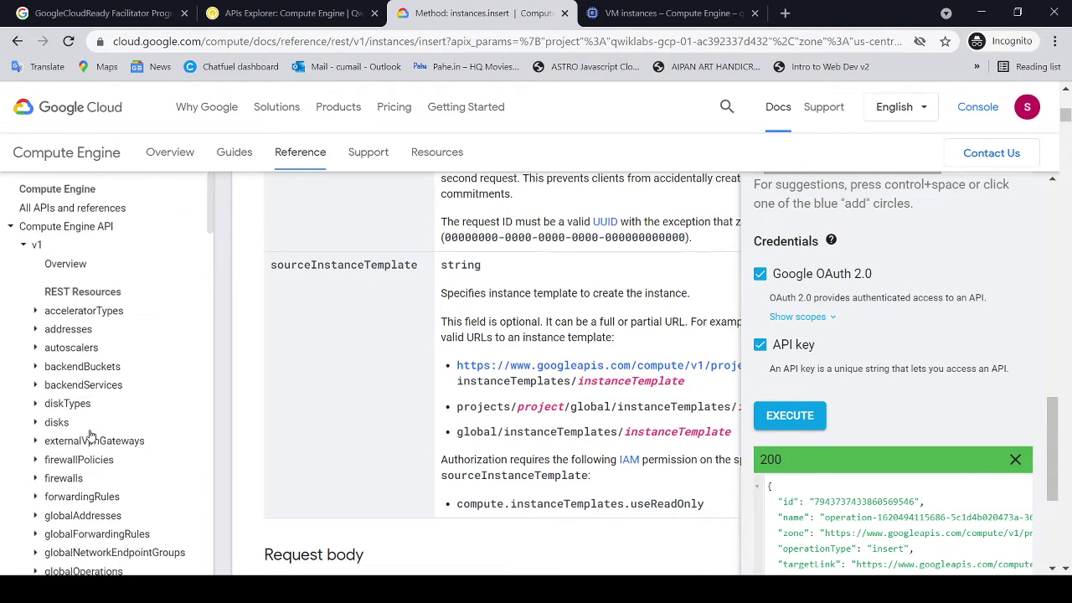
left_click(78, 238)
left_click(79, 239)
left_click(37, 253)
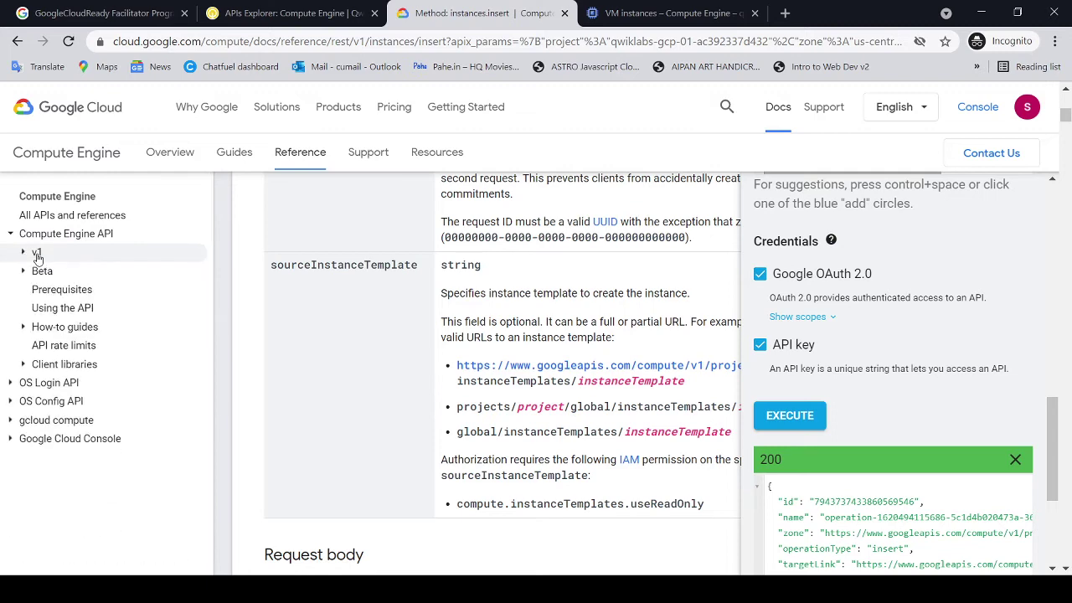
left_click(74, 260)
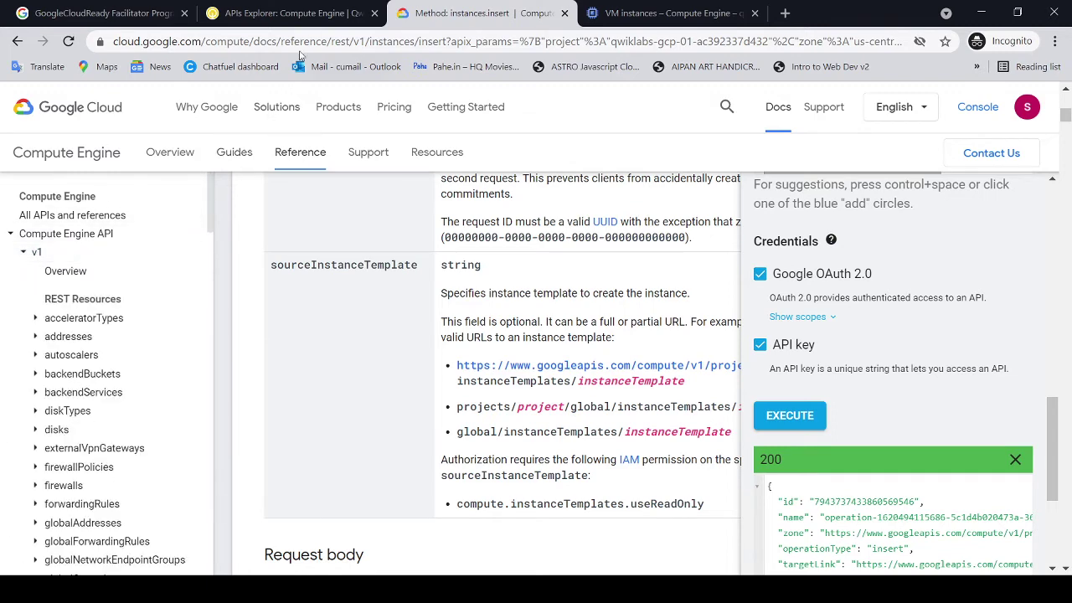
Step: Open the delete method's reference page under the v1 instances resource, as the lab instructions specify
left_click(294, 12)
left_click_drag(441, 339, 552, 345)
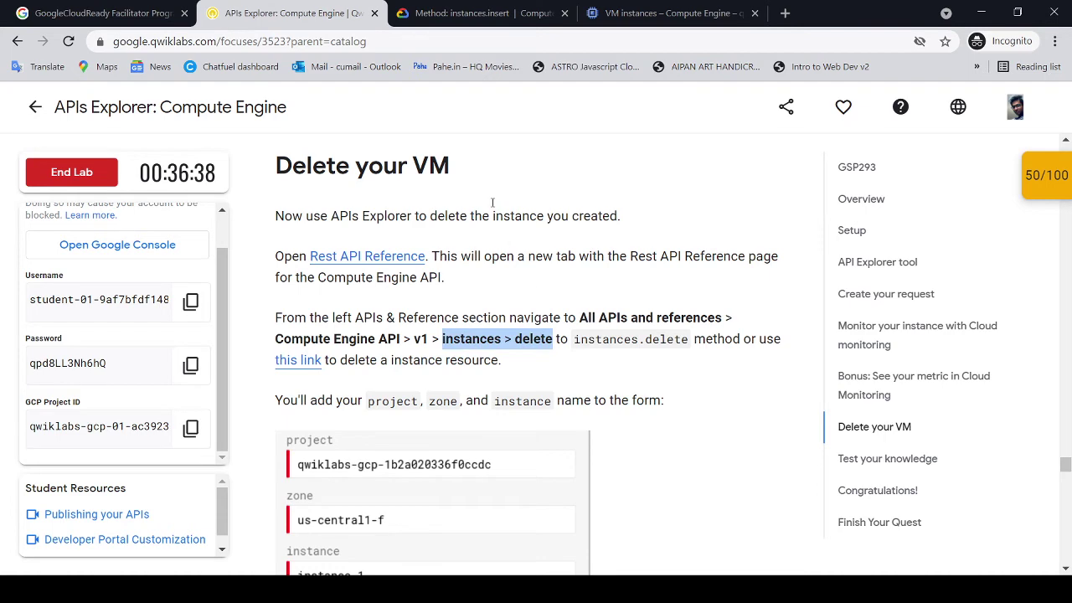
left_click(497, 15)
scroll(105, 386, "down", 3)
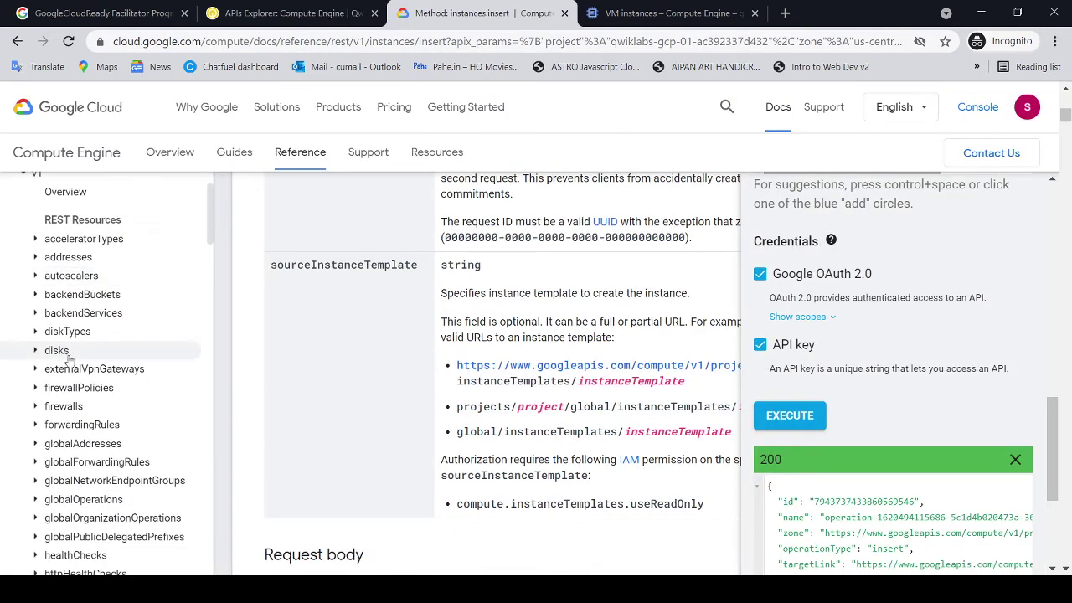
scroll(102, 394, "down", 1)
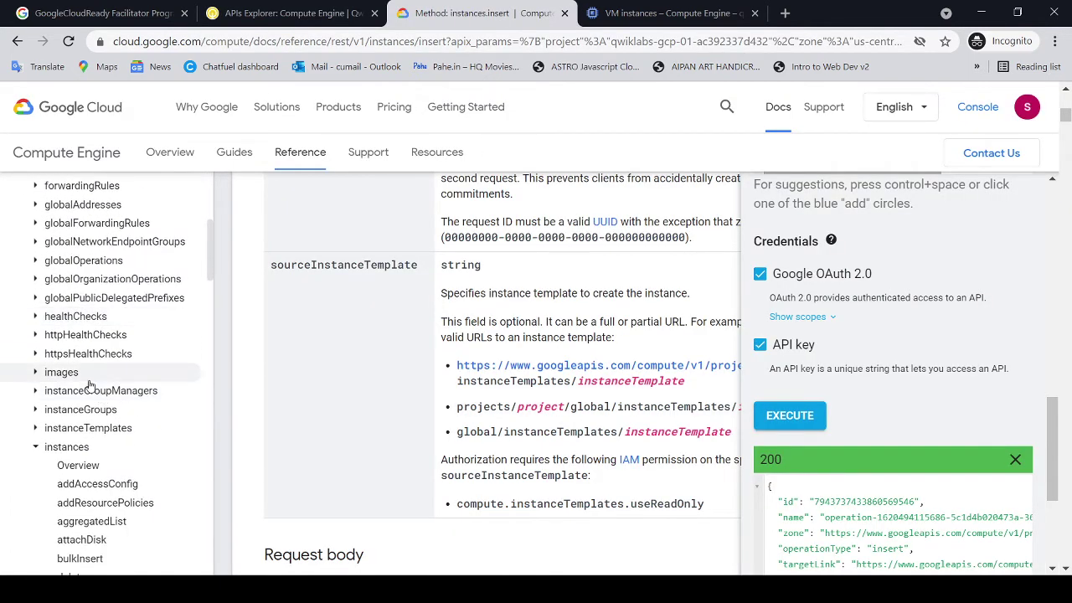
scroll(84, 385, "down", 1)
left_click(74, 368)
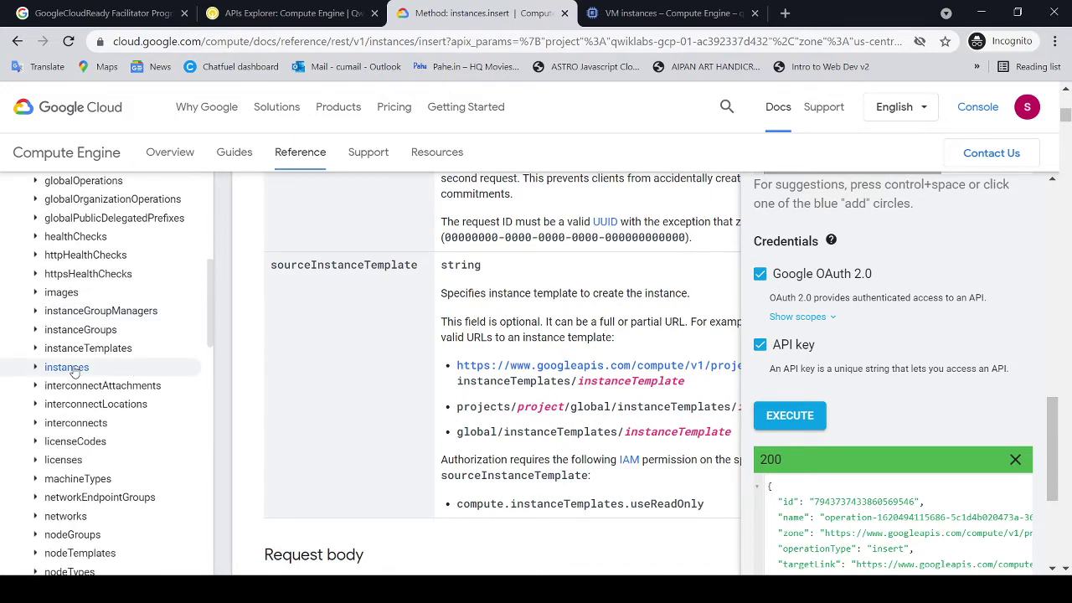
left_click(73, 368)
scroll(84, 369, "down", 2)
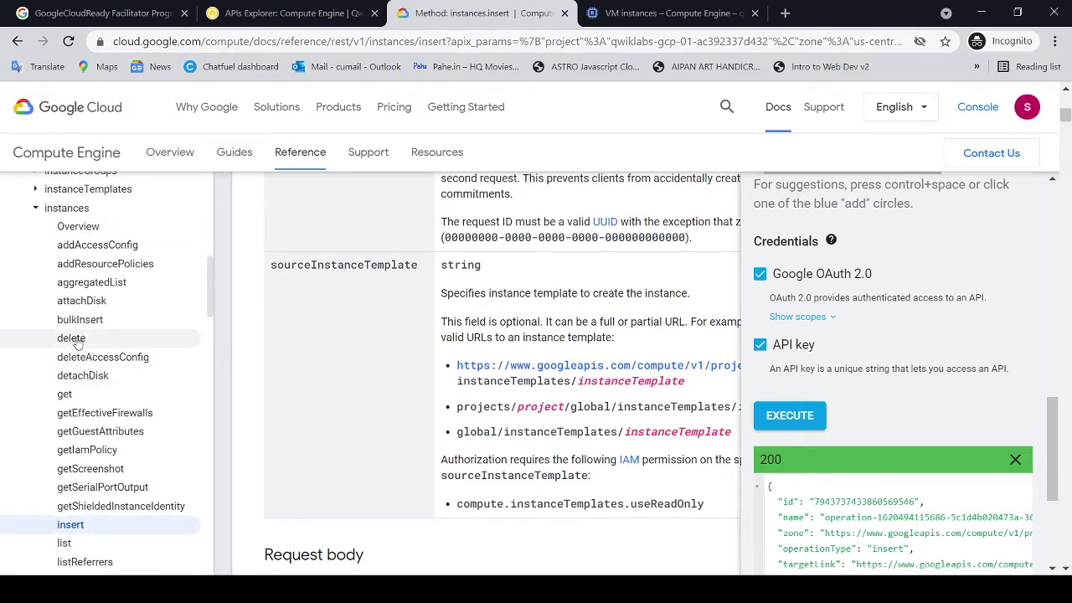
left_click(72, 340)
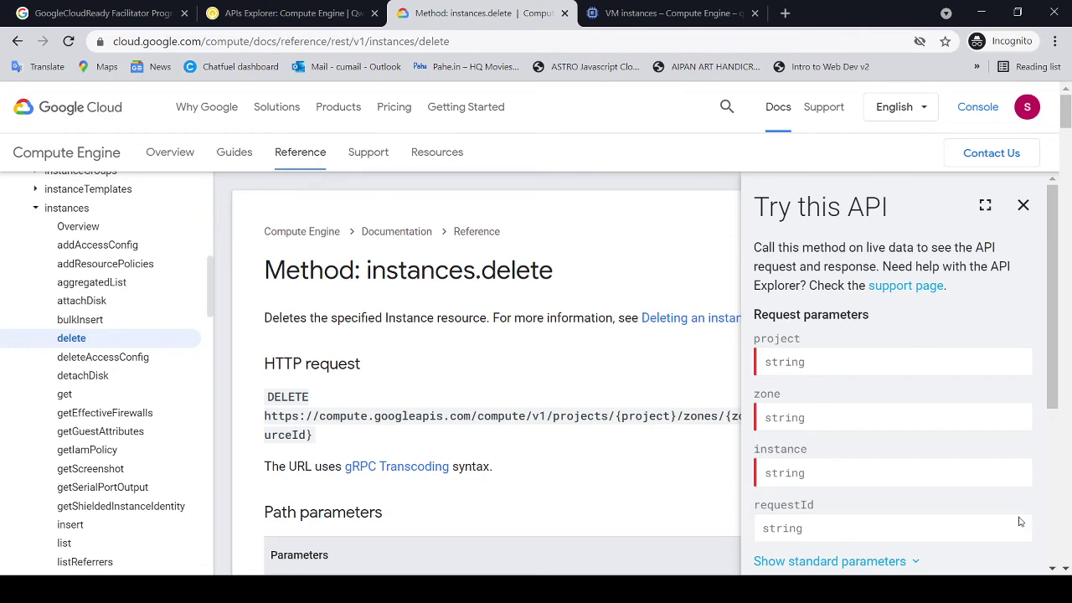
Step: Examine the lab's instances.delete instructions for the required project, zone and instance fields, the Google OAuth 2.0 credential and execution
left_click(335, 16)
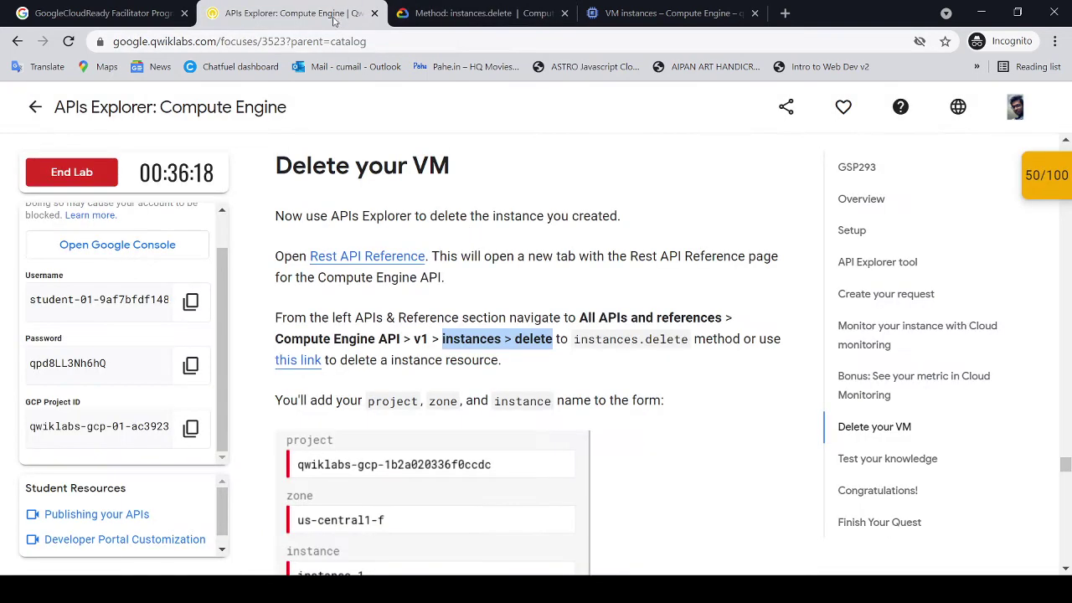
scroll(562, 335, "down", 1)
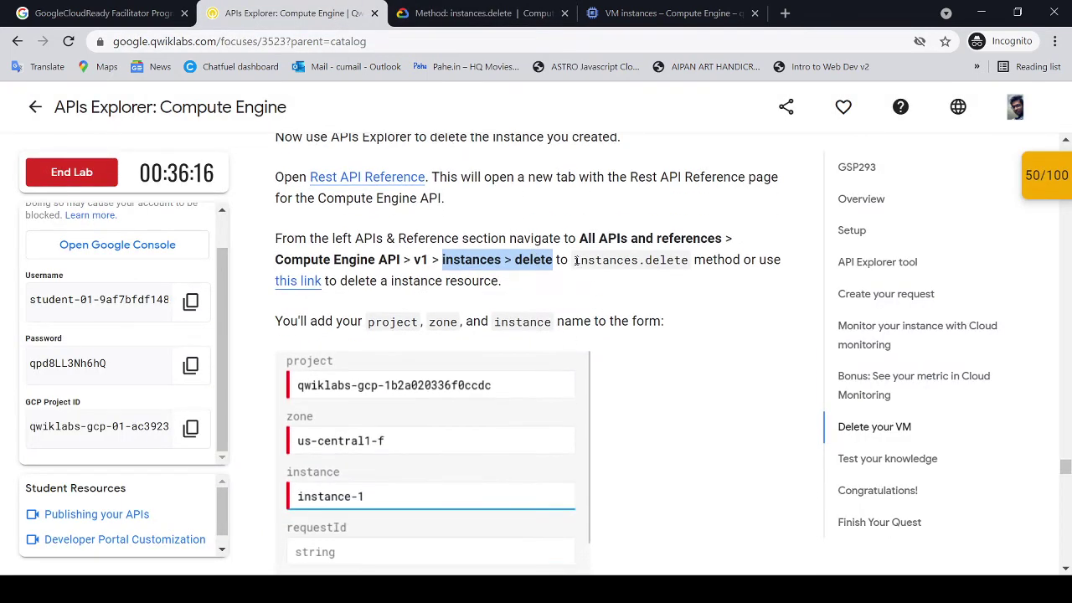
left_click_drag(575, 260, 708, 261)
left_click(676, 307)
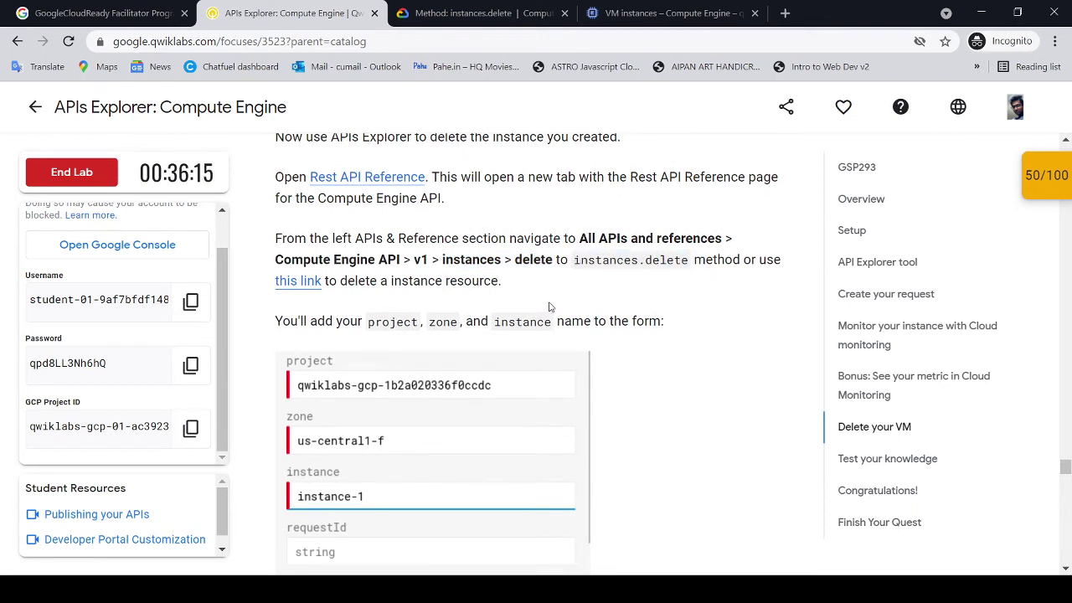
scroll(450, 285, "down", 1)
left_click_drag(366, 242, 678, 266)
scroll(678, 265, "down", 3)
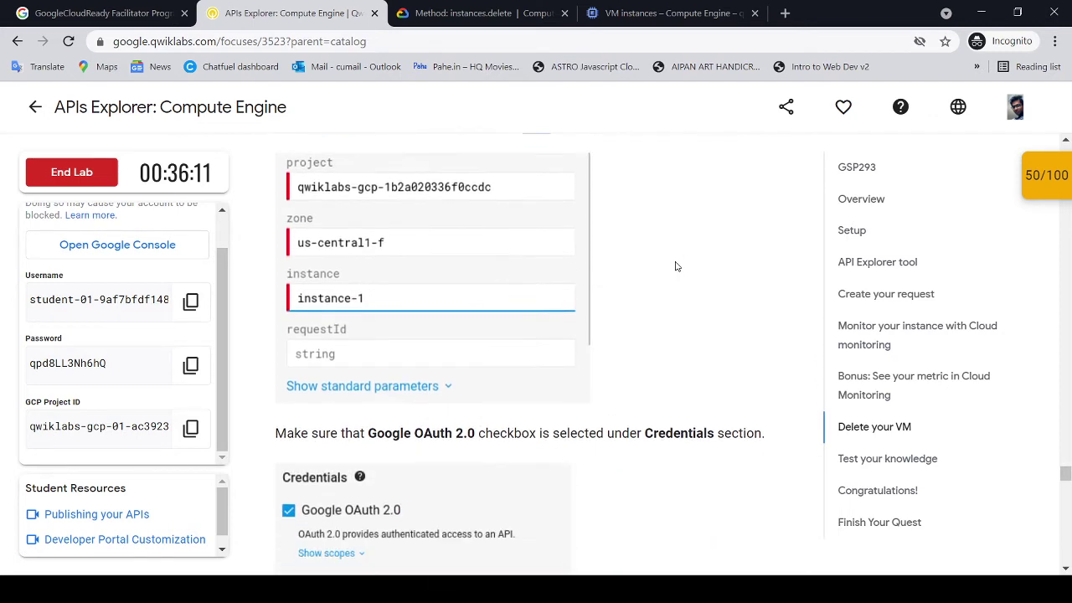
scroll(678, 266, "up", 3)
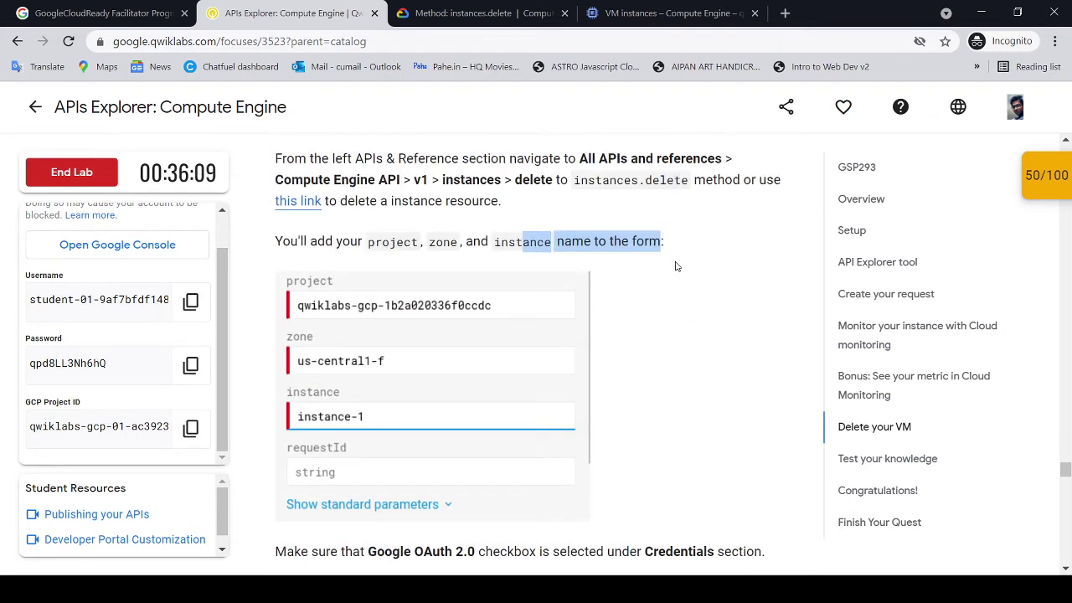
scroll(682, 311, "down", 7)
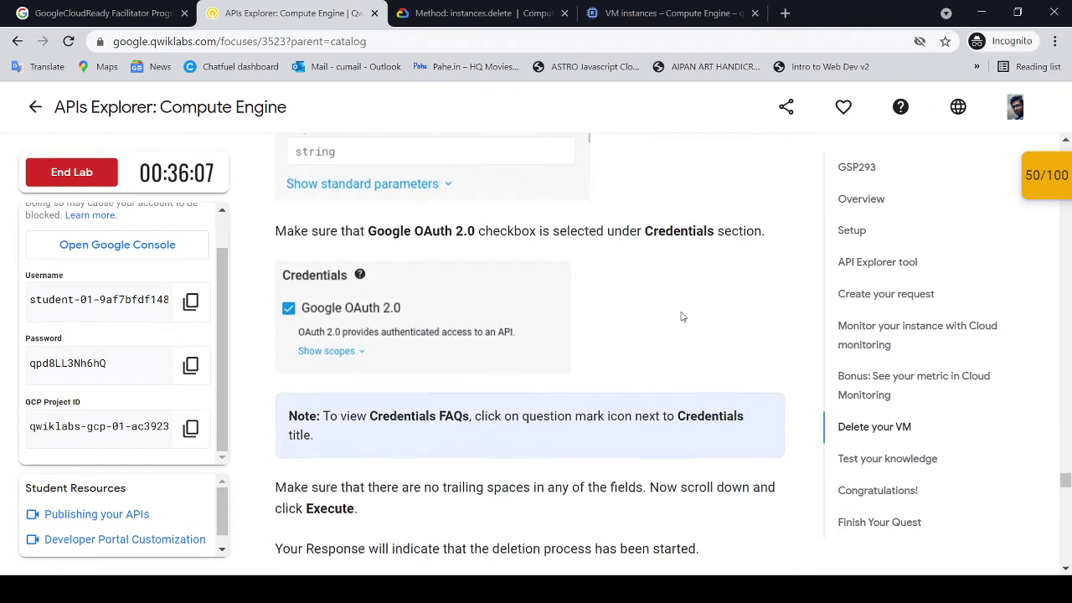
scroll(682, 311, "up", 7)
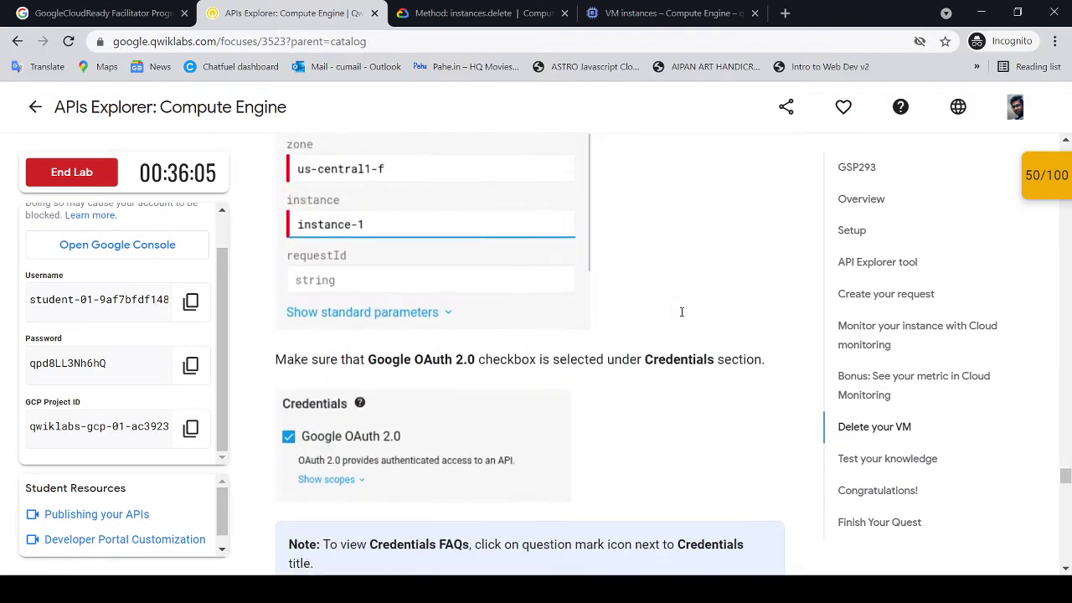
scroll(422, 343, "up", 1)
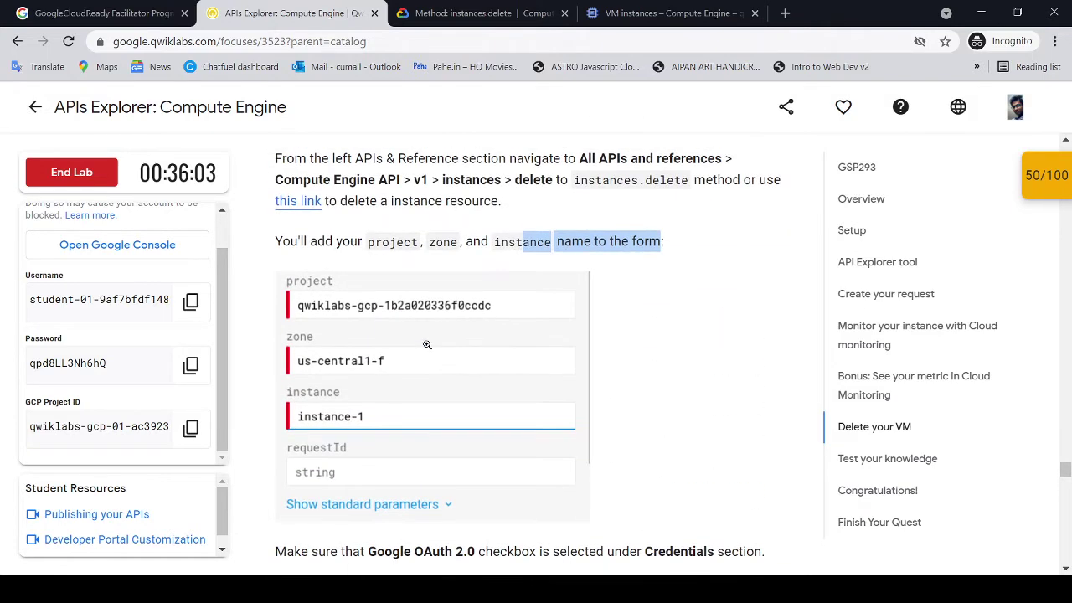
Step: Copy the GCP project ID from the lab and paste it into the project parameter of the instances.delete request
left_click(190, 428)
left_click(500, 10)
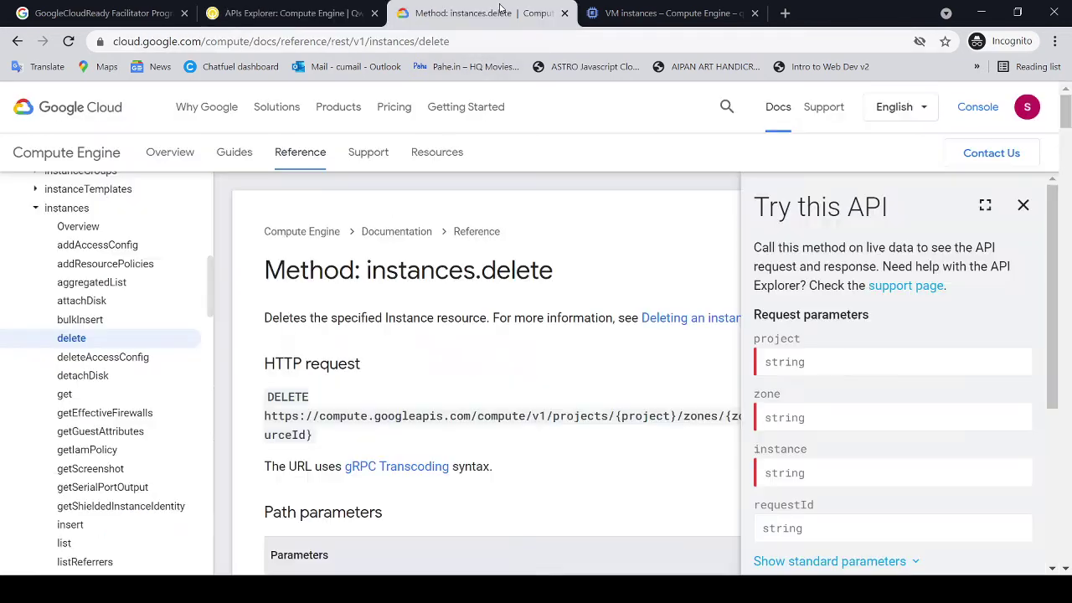
left_click(854, 369)
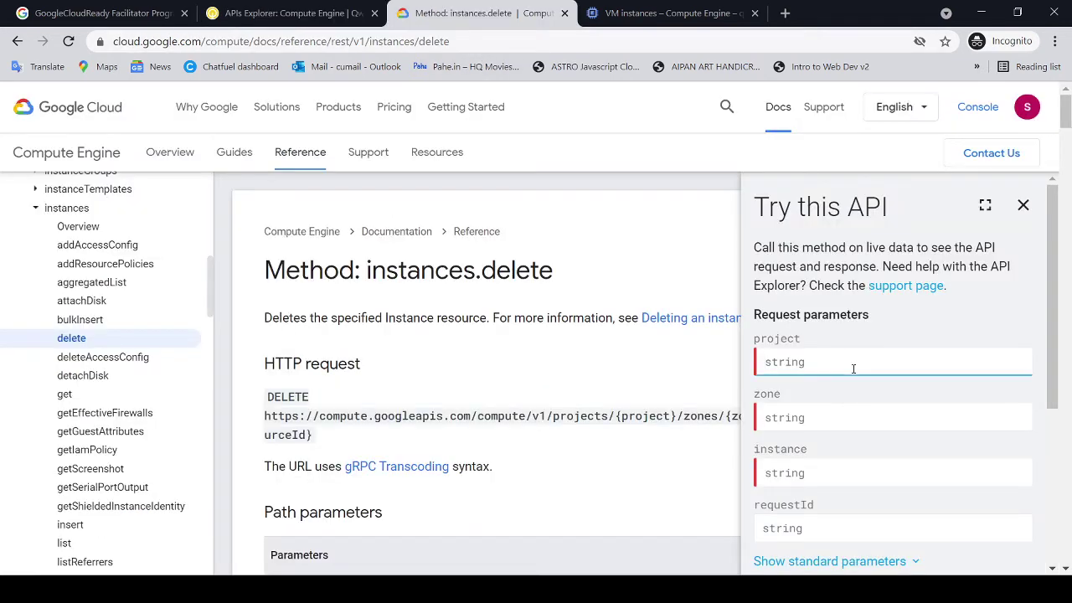
key("ctrl+v")
Step: Look up the zone in the lab instructions and set the delete request's zone parameter to us-central1-f
left_click(319, 14)
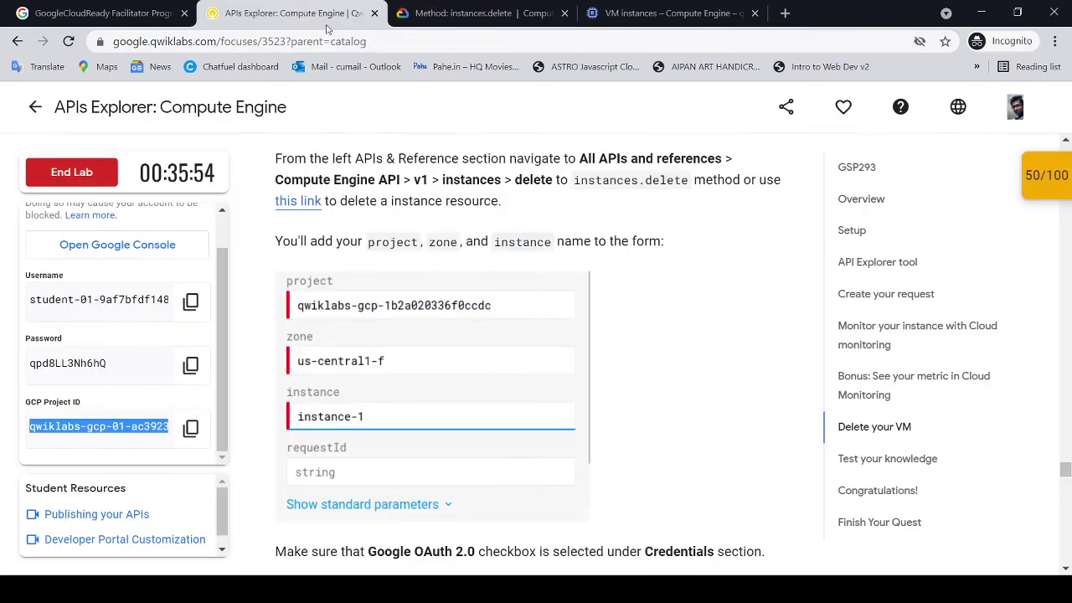
left_click_drag(422, 242, 454, 241)
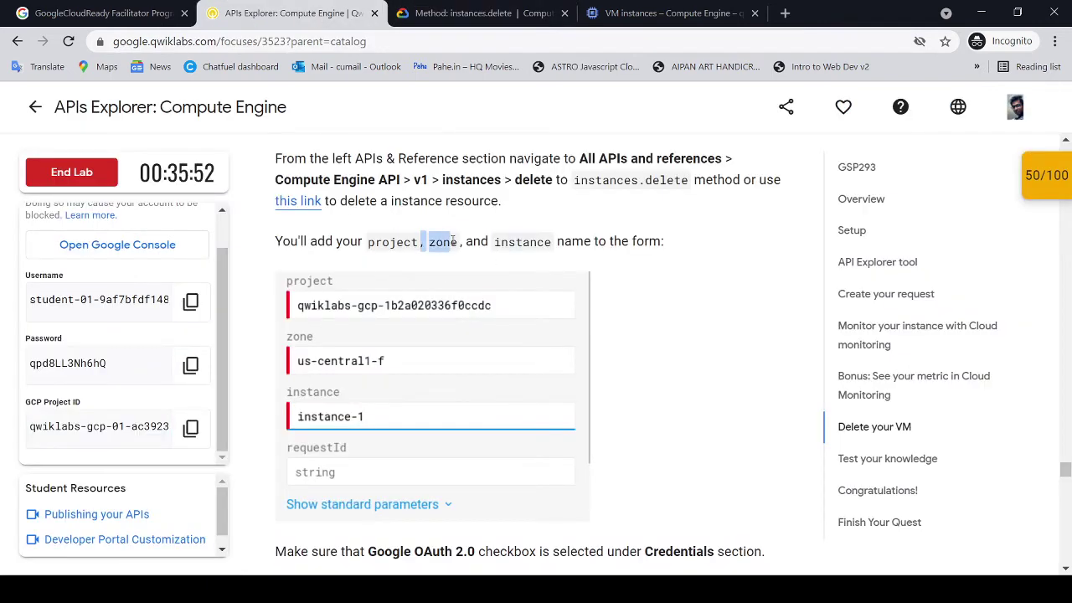
left_click(465, 244)
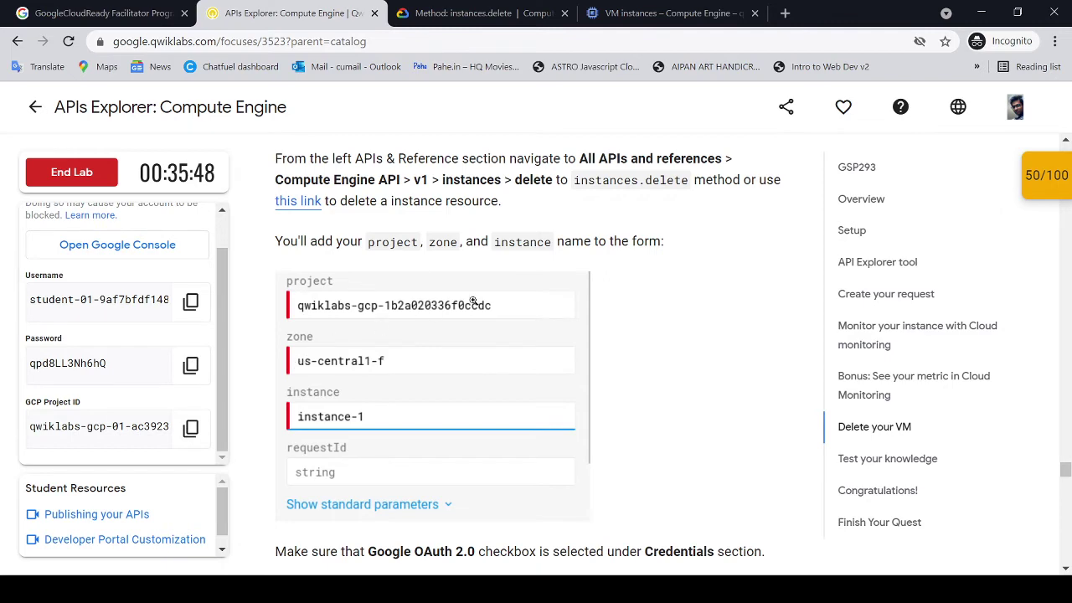
left_click(480, 16)
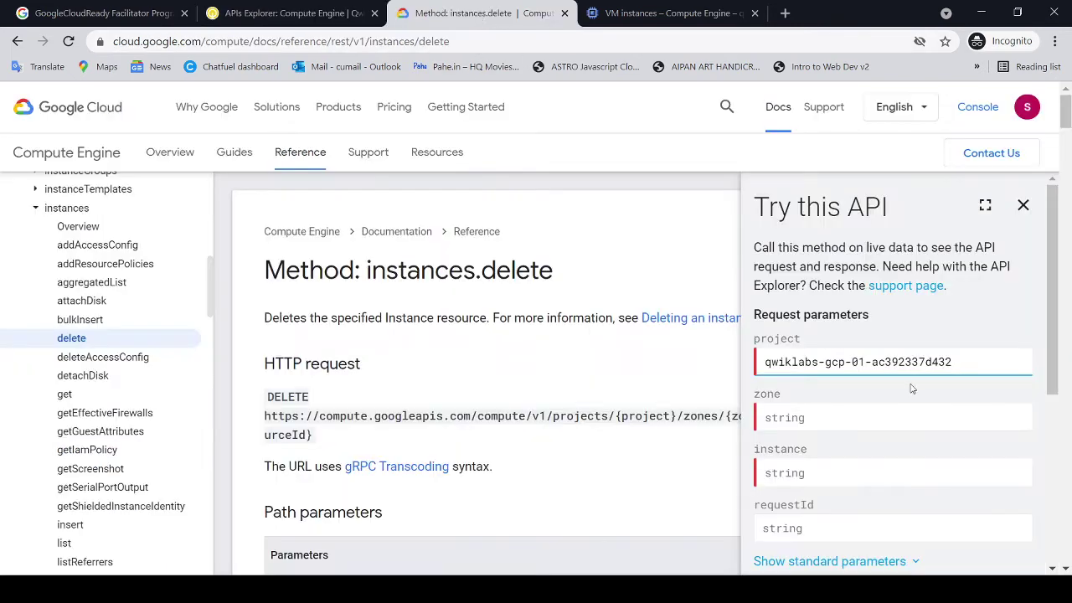
left_click(889, 426)
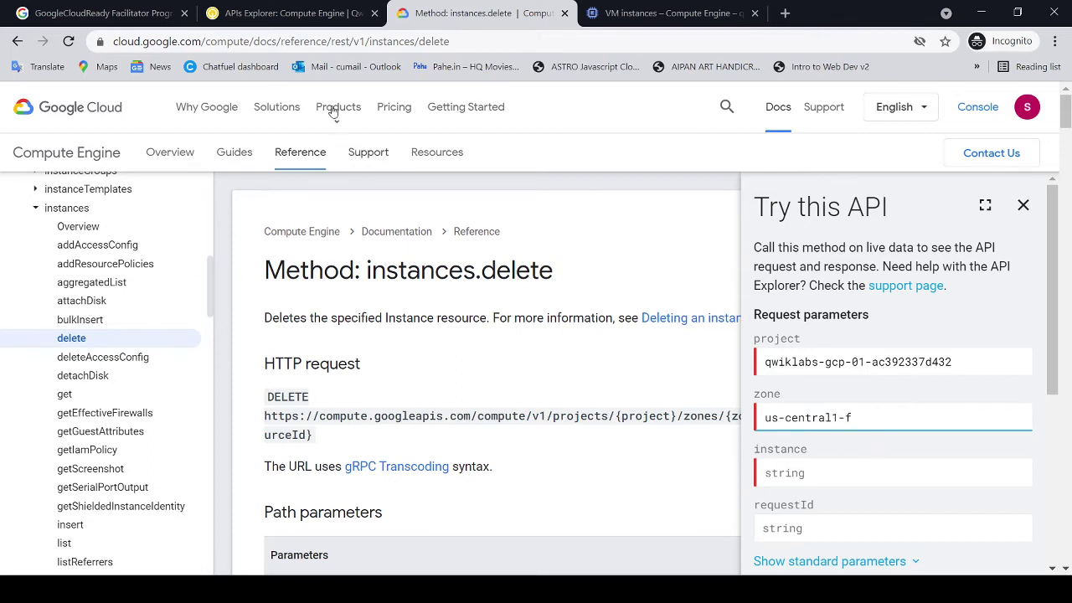
Step: Compare the lab's instances.delete instructions with the request form's parameters and credential options, including Google OAuth 2.0 and the no-trailing-spaces requirement
left_click(303, 14)
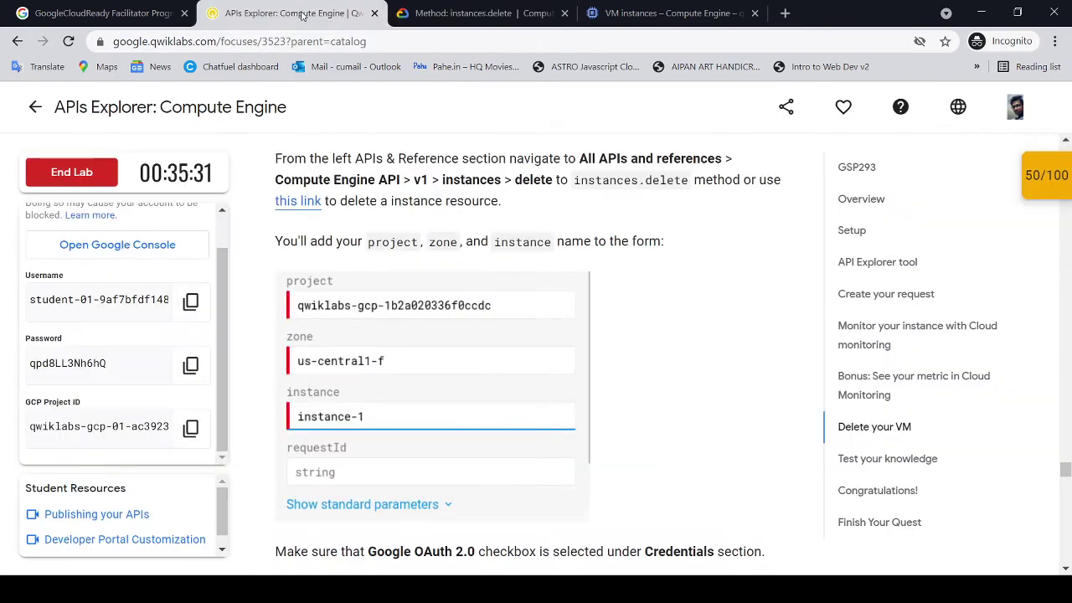
left_click(486, 17)
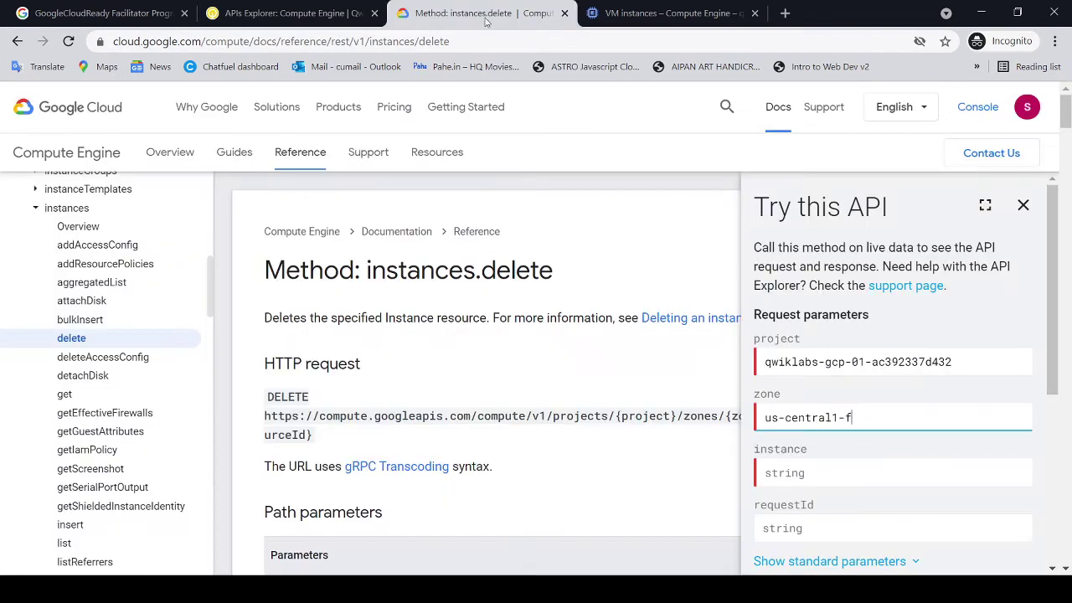
left_click(293, 13)
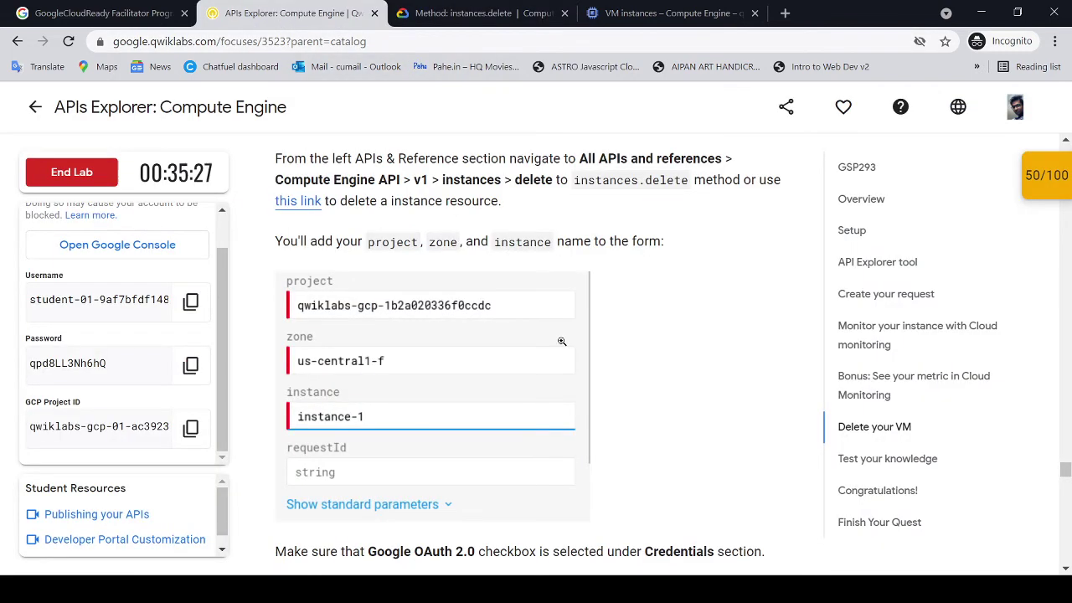
scroll(593, 242, "down", 4)
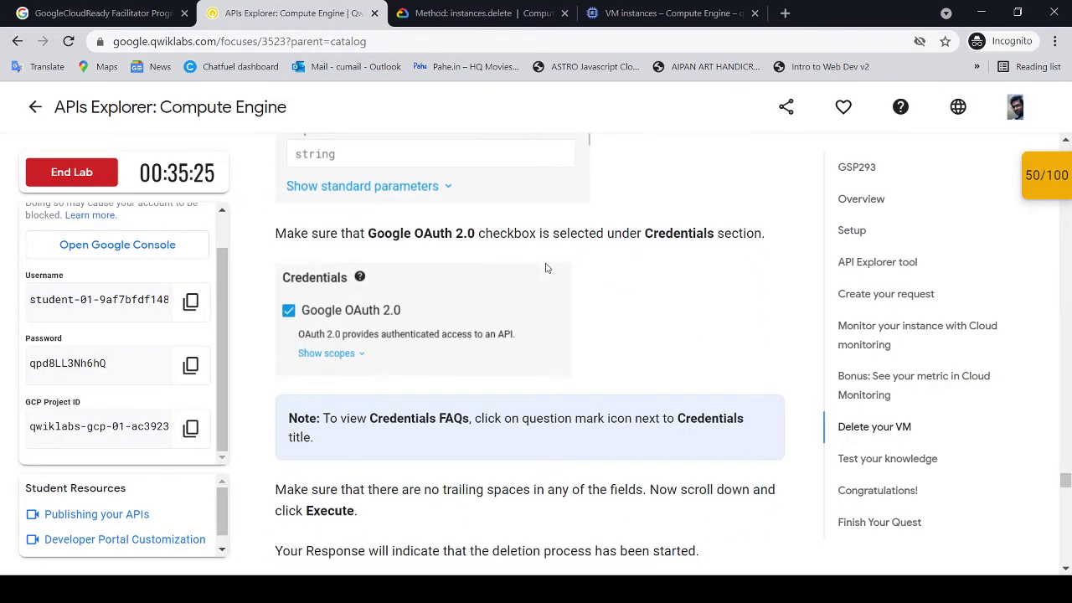
left_click_drag(370, 234, 716, 346)
scroll(716, 347, "down", 2)
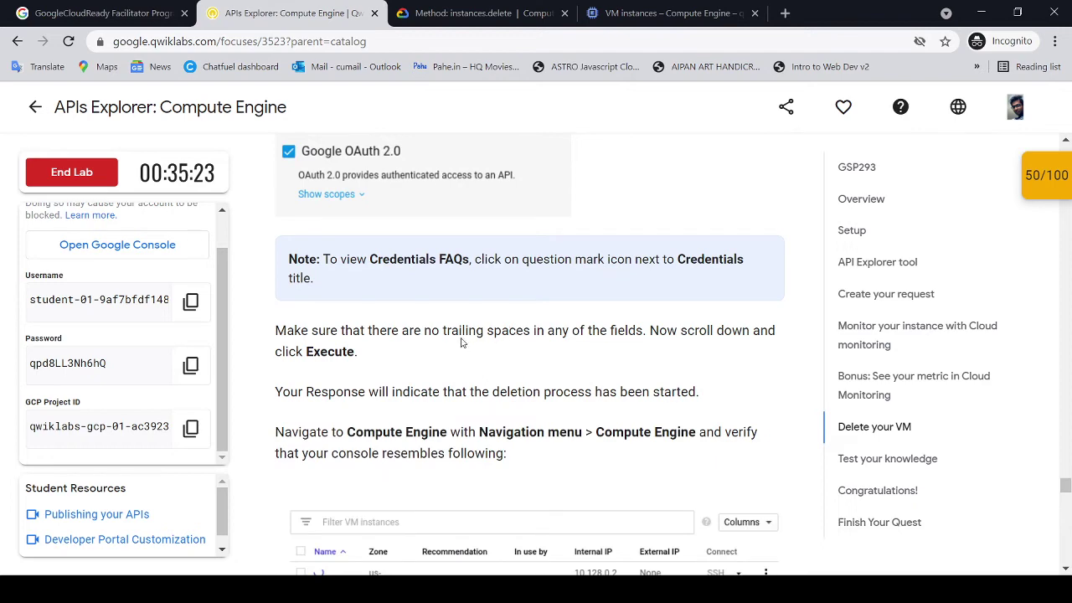
left_click_drag(462, 333, 615, 354)
scroll(648, 360, "down", 1)
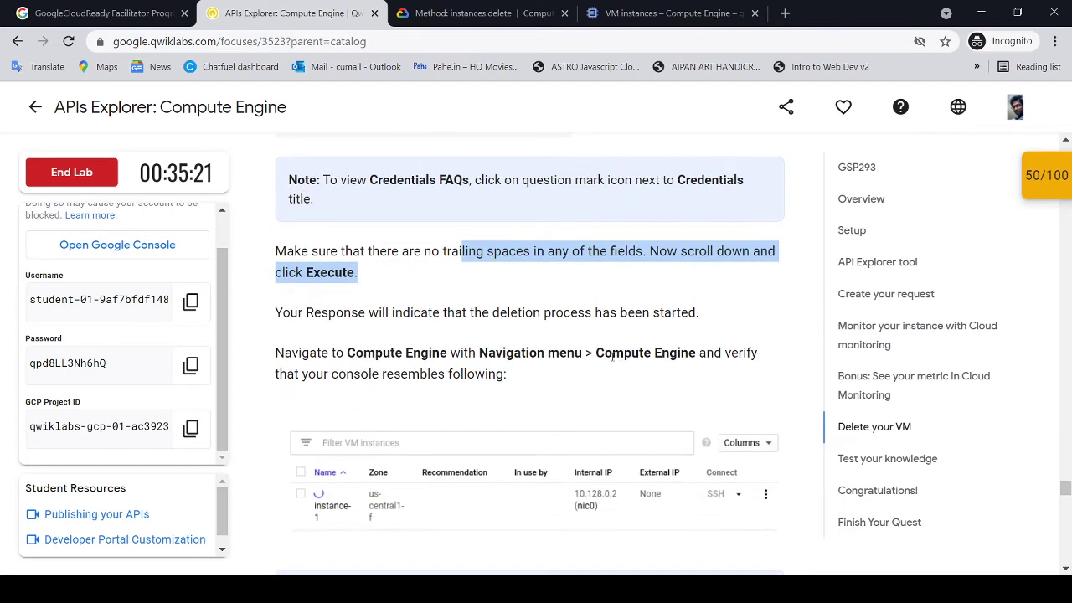
left_click(467, 13)
scroll(922, 402, "down", 4)
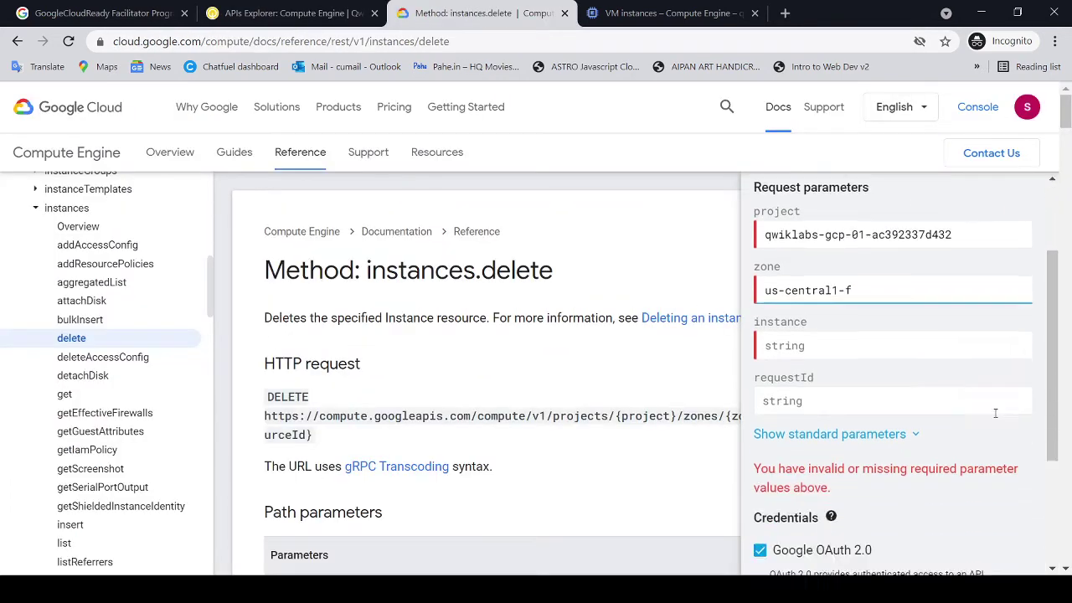
scroll(910, 452, "up", 2)
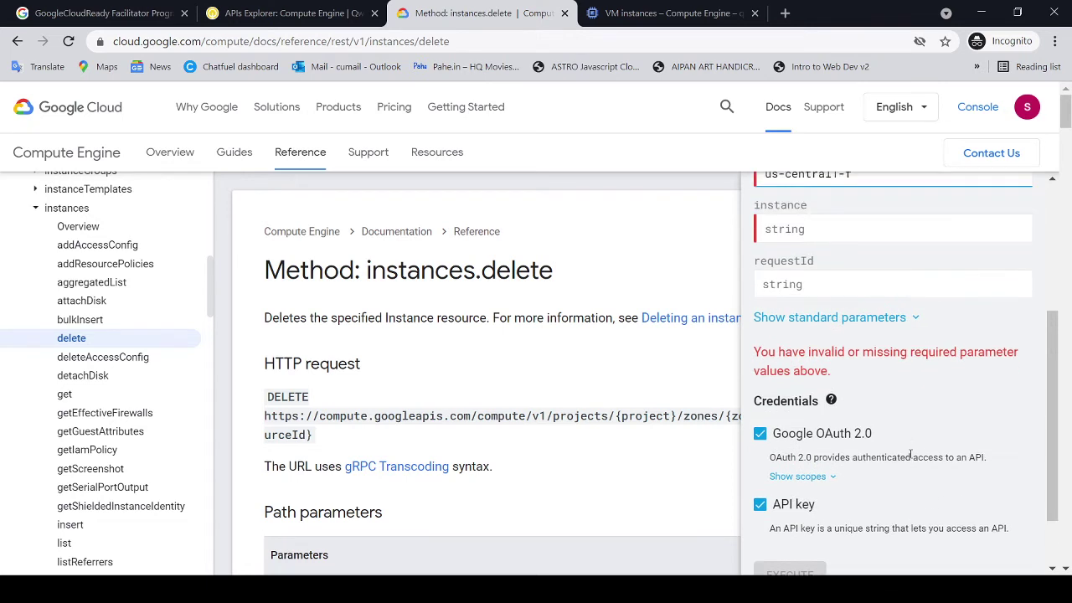
scroll(909, 463, "up", 2)
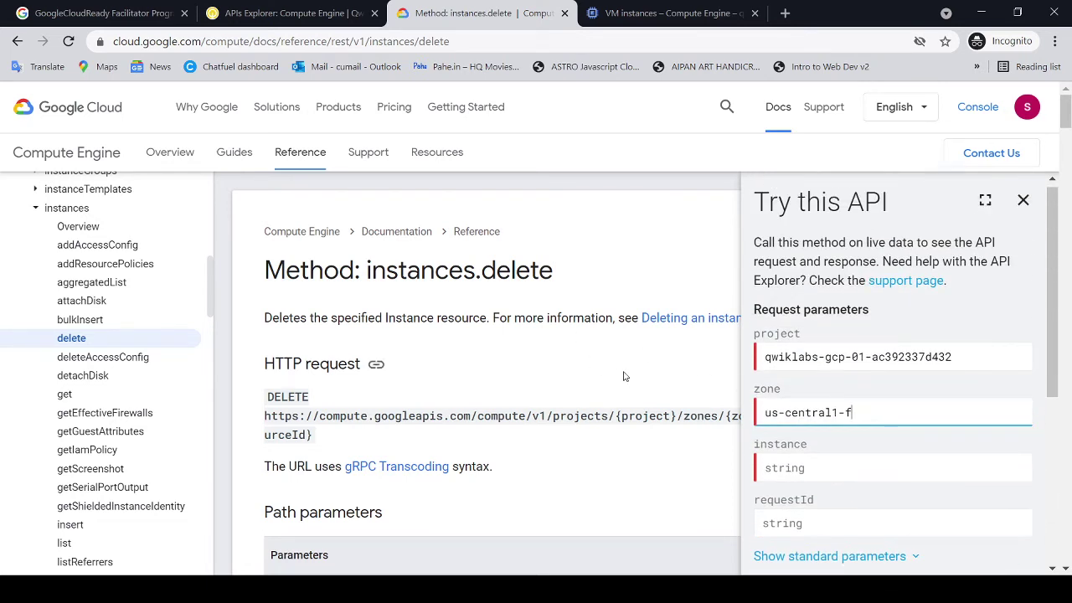
Step: Look up the instance name in the lab instructions and set the delete request's instance parameter to instance-1
left_click(289, 12)
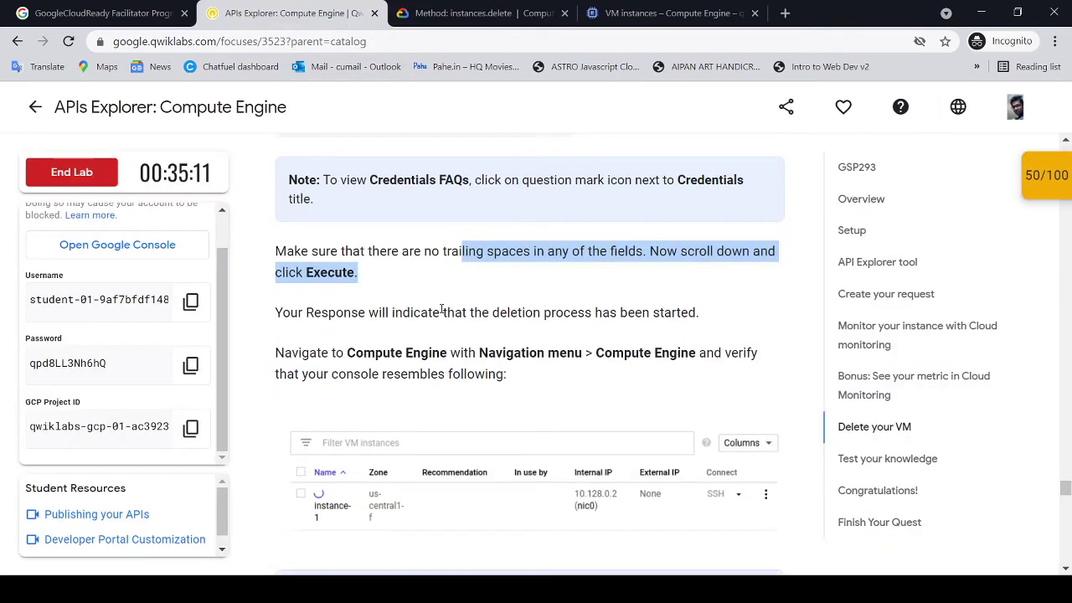
left_click_drag(461, 262, 442, 308)
scroll(441, 309, "up", 6)
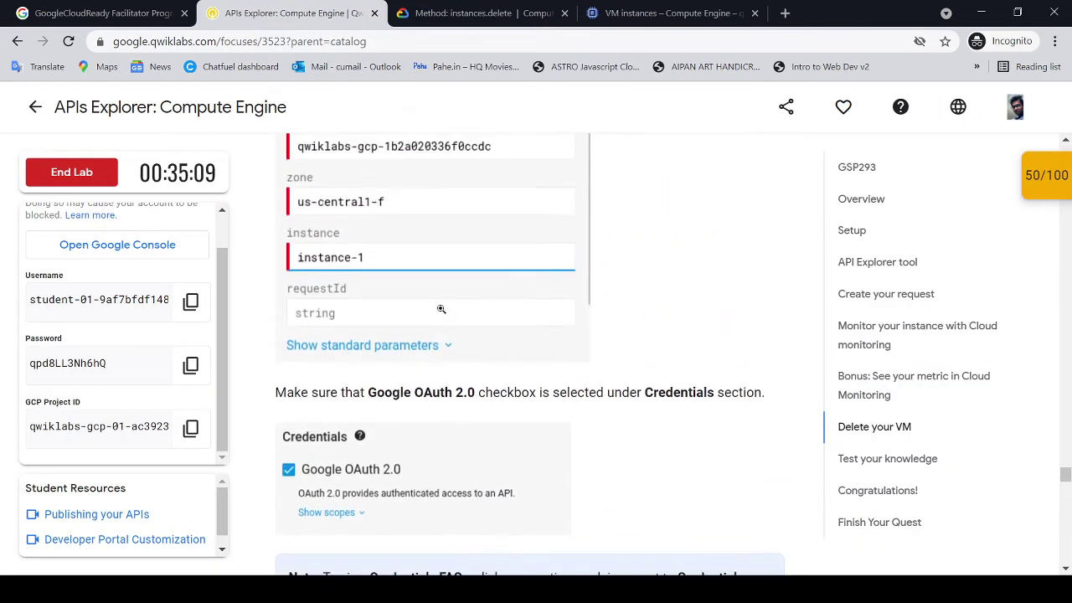
left_click_drag(494, 241, 554, 253)
left_click(482, 13)
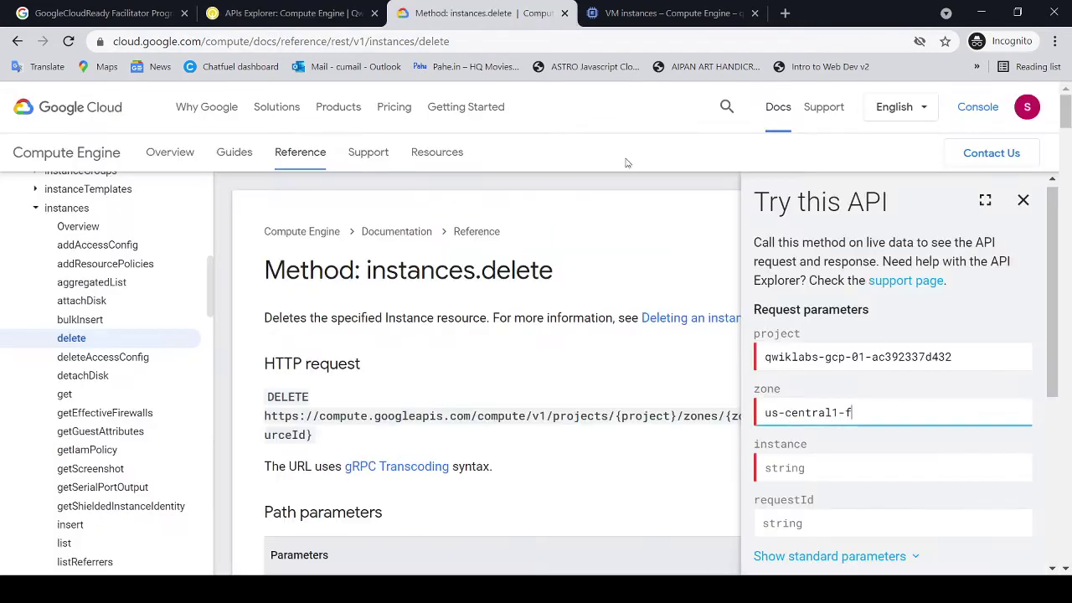
left_click(835, 475)
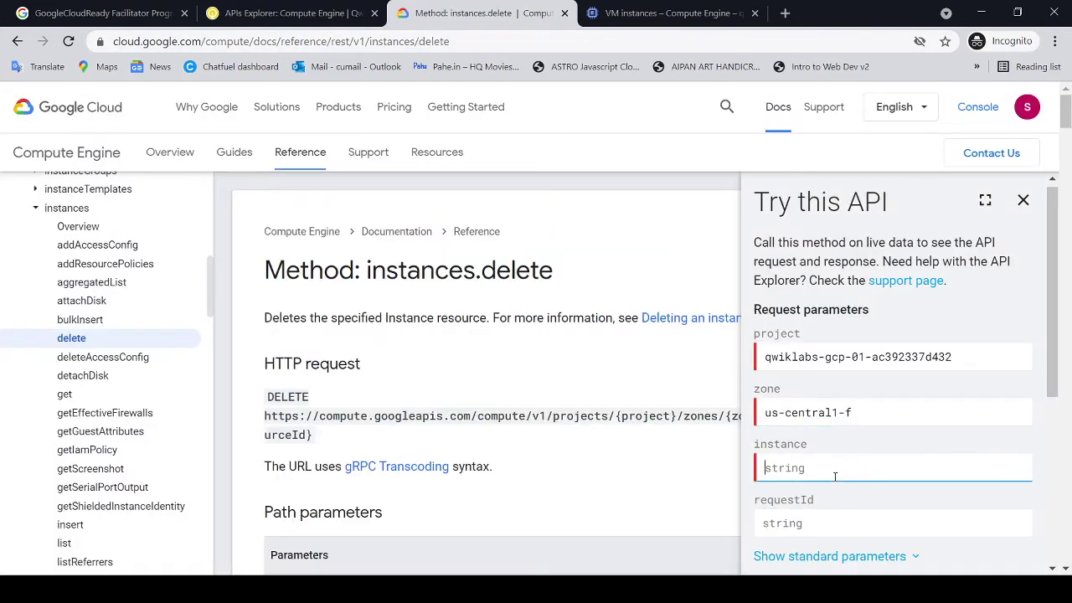
type("instance-1")
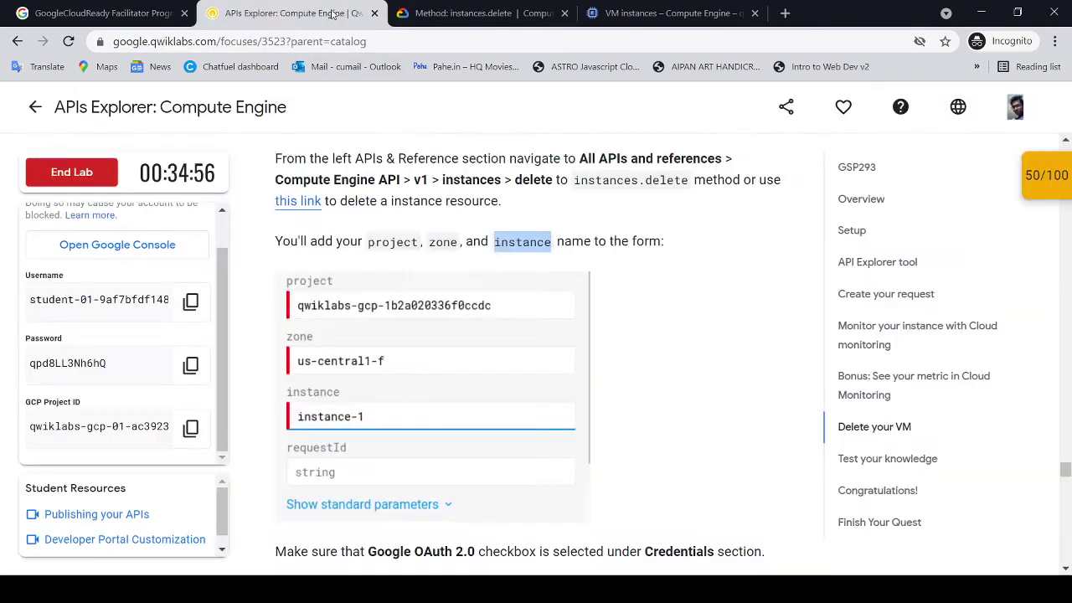
Step: Recheck the lab's credential requirement, execute the instances.delete request for instance-1 and view its response
left_click(293, 12)
scroll(532, 251, "down", 3)
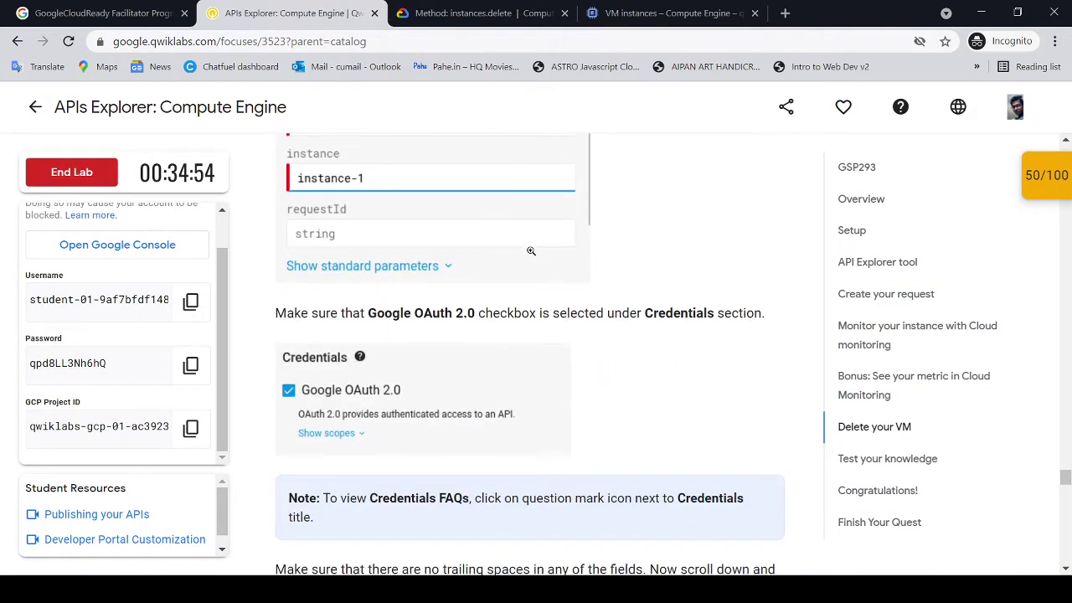
left_click(482, 13)
scroll(838, 461, "down", 3)
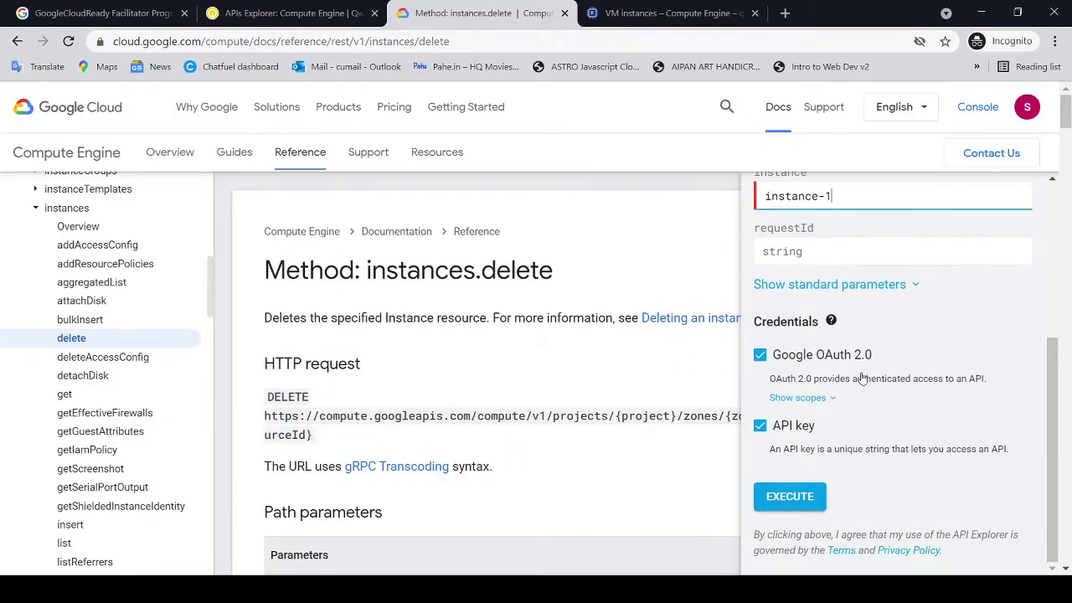
left_click(796, 498)
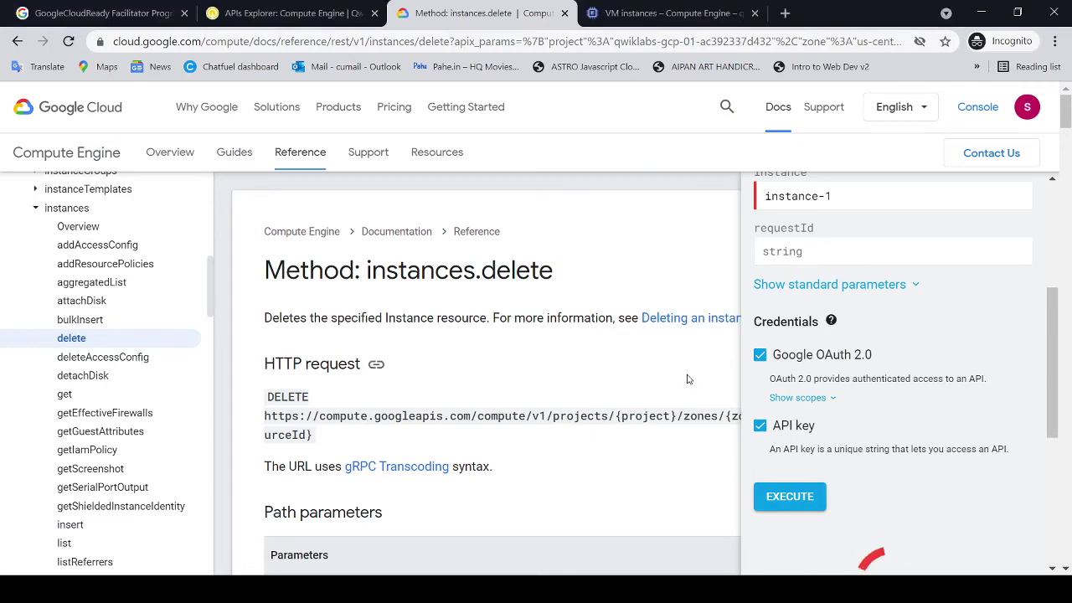
scroll(620, 462, "down", 2)
scroll(620, 463, "down", 3)
scroll(940, 486, "down", 2)
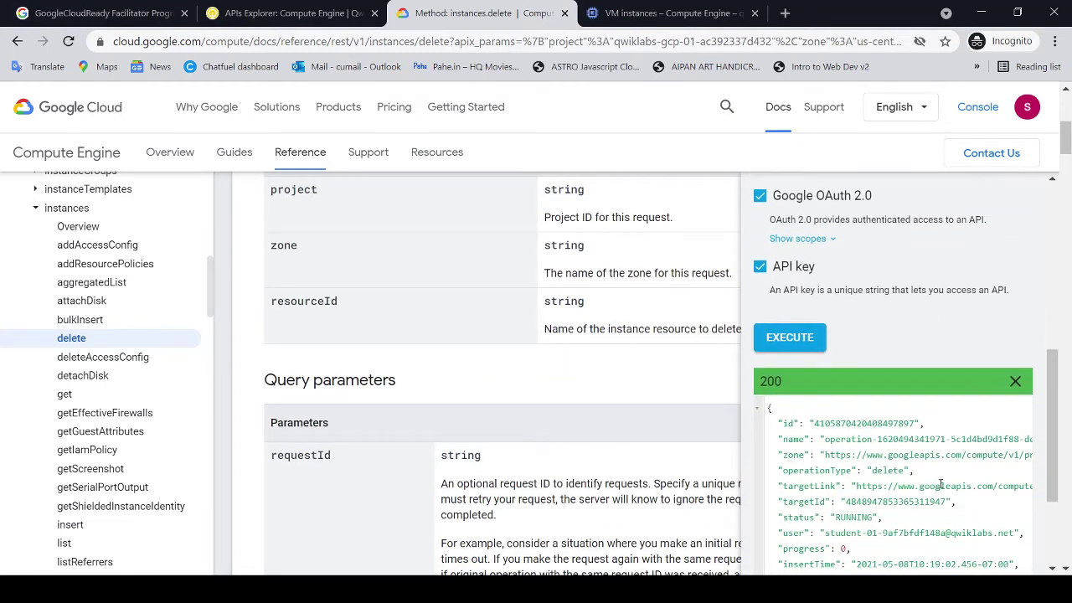
Step: Run the lab's progress check for the "Delete your instance" task
left_click(302, 13)
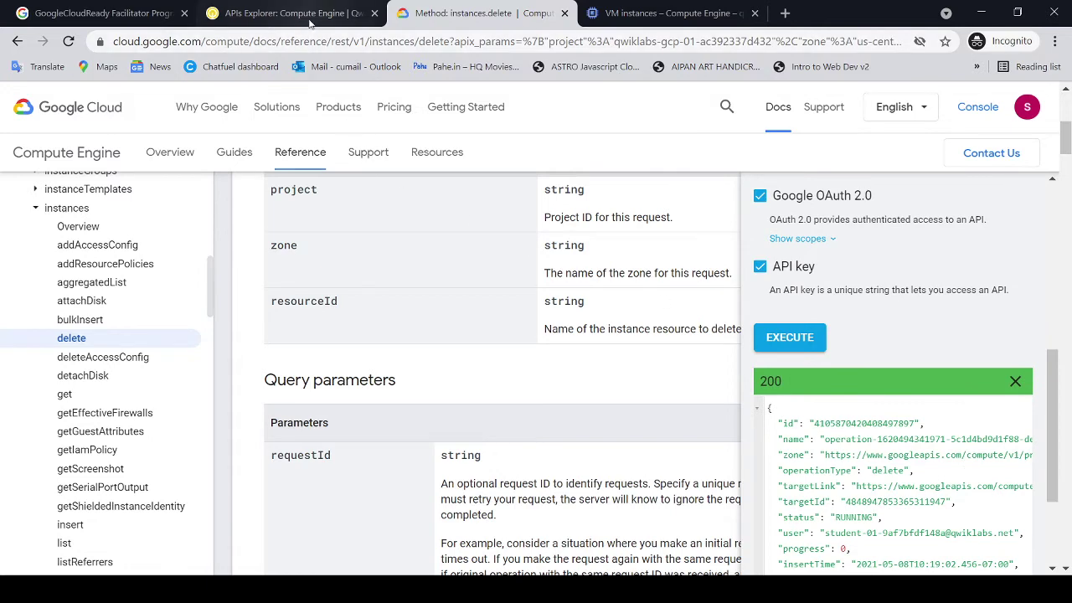
scroll(437, 159, "down", 8)
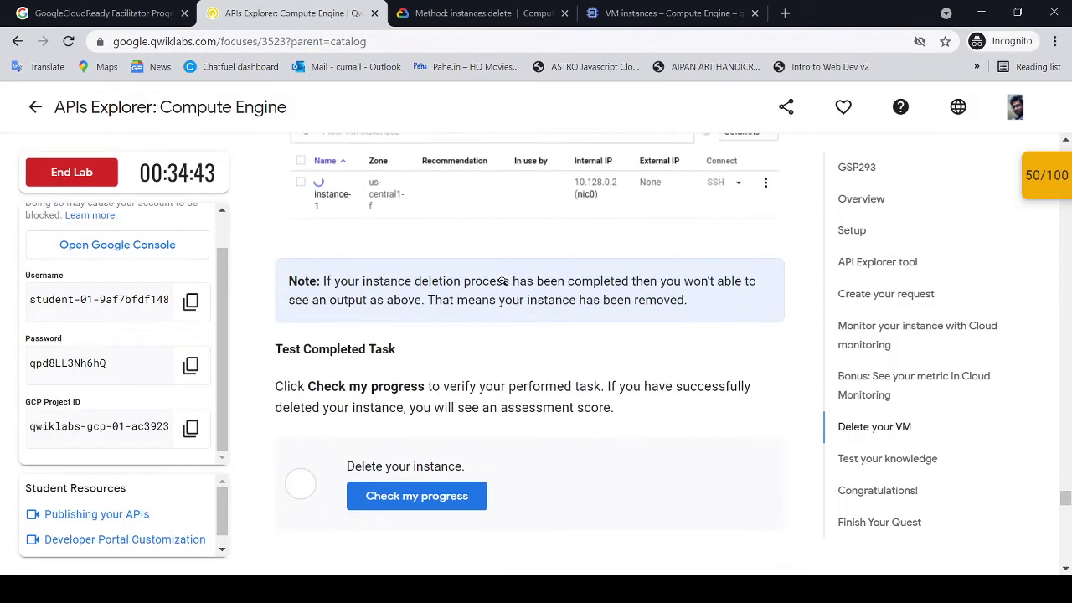
left_click(481, 411)
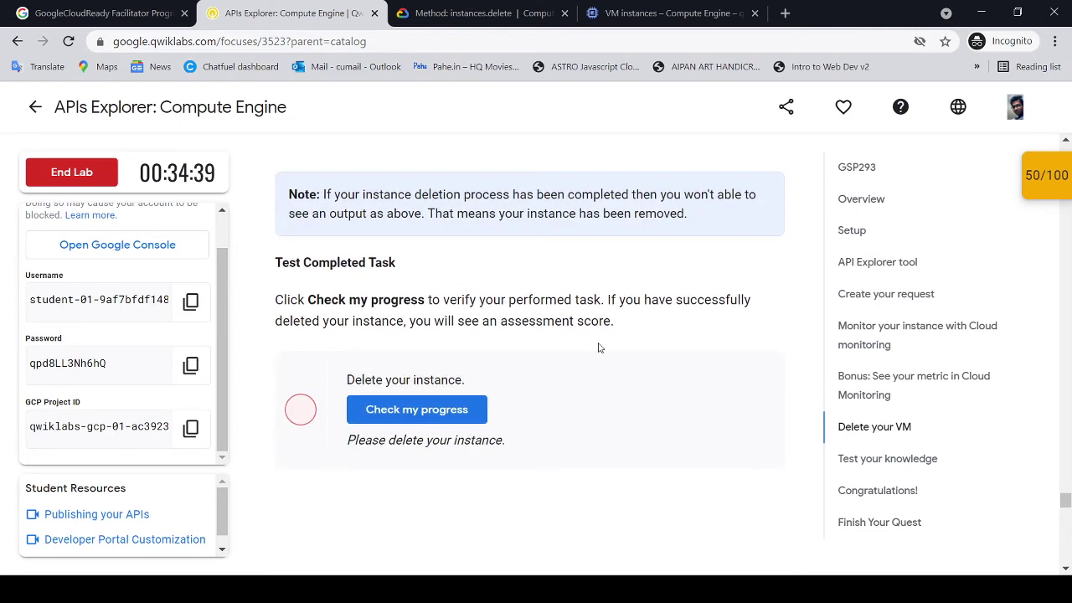
Step: Read the lab's Compute Engine verification instruction and refresh the VM instances list in the Cloud console
scroll(597, 345, "up", 3)
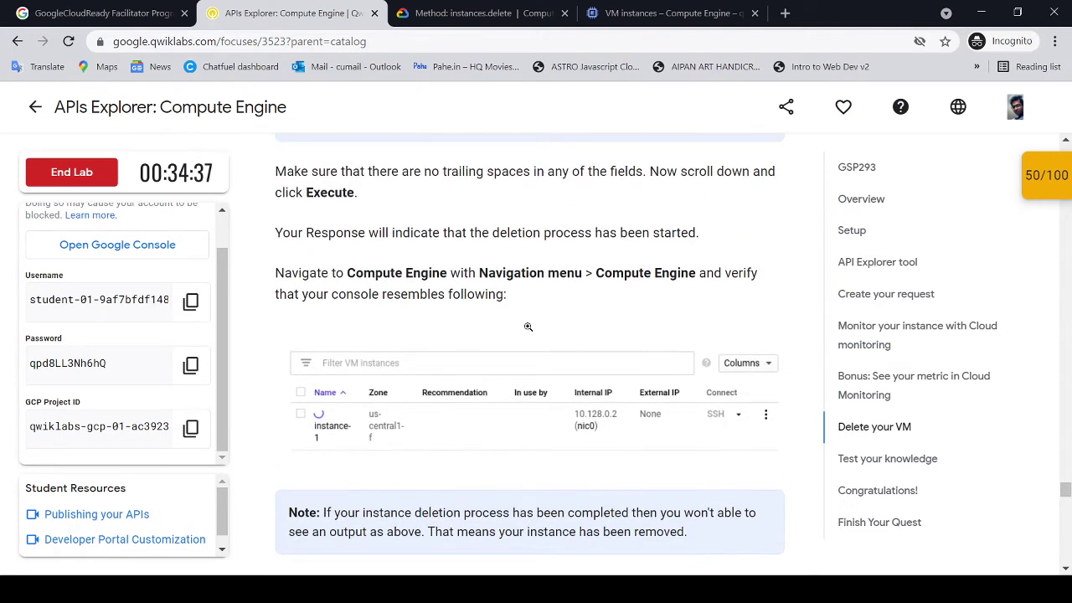
left_click_drag(351, 273, 757, 279)
left_click(757, 279)
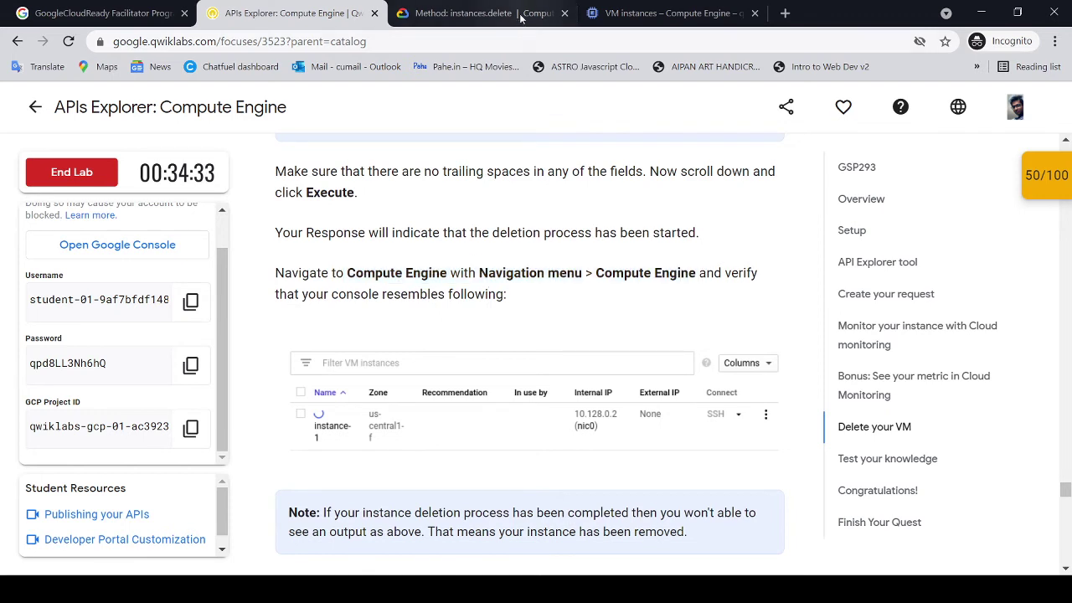
left_click(669, 18)
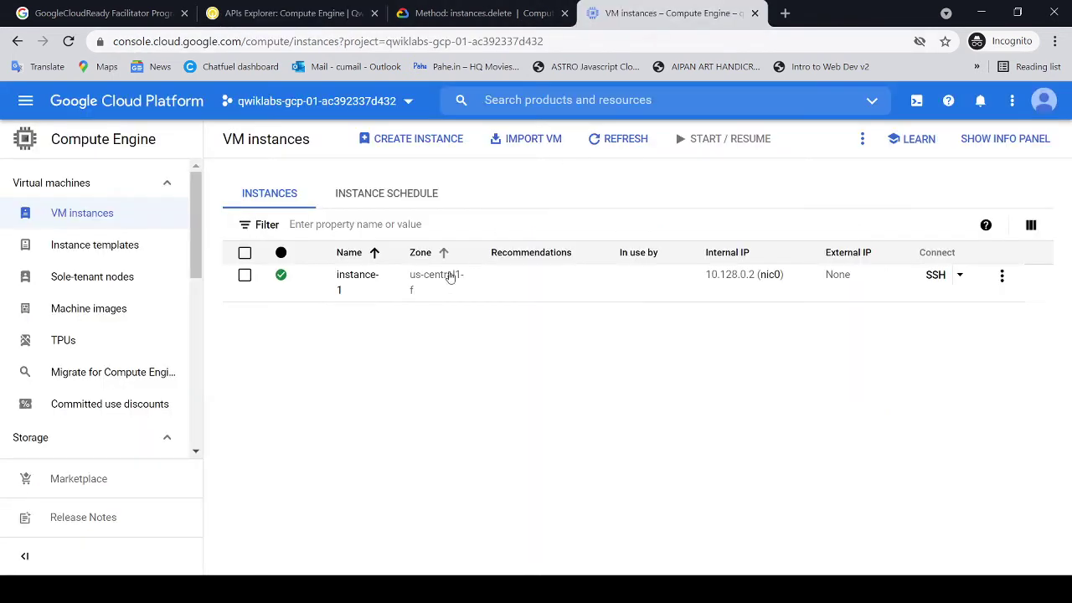
left_click(623, 144)
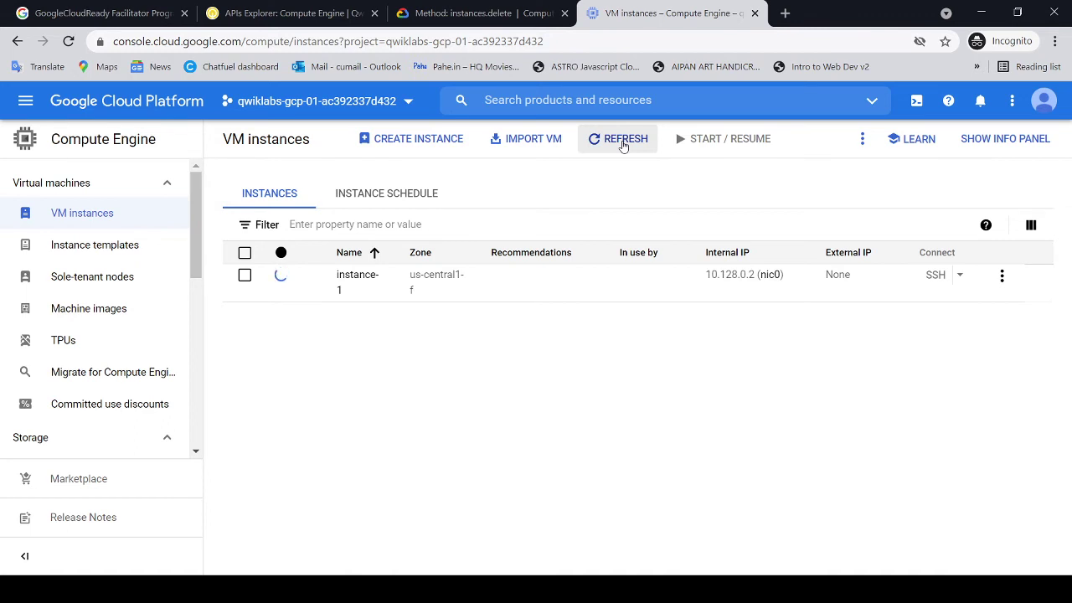
Step: Examine the instances.delete response and the status of instance-1 in the VM instances list
left_click(486, 14)
scroll(842, 389, "down", 2)
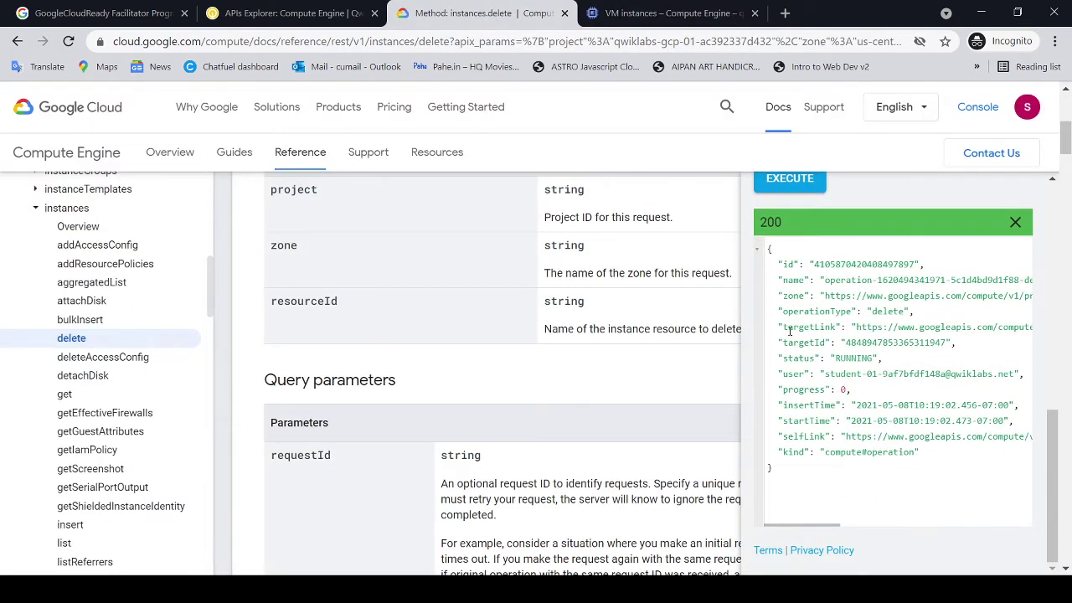
scroll(832, 246, "up", 1)
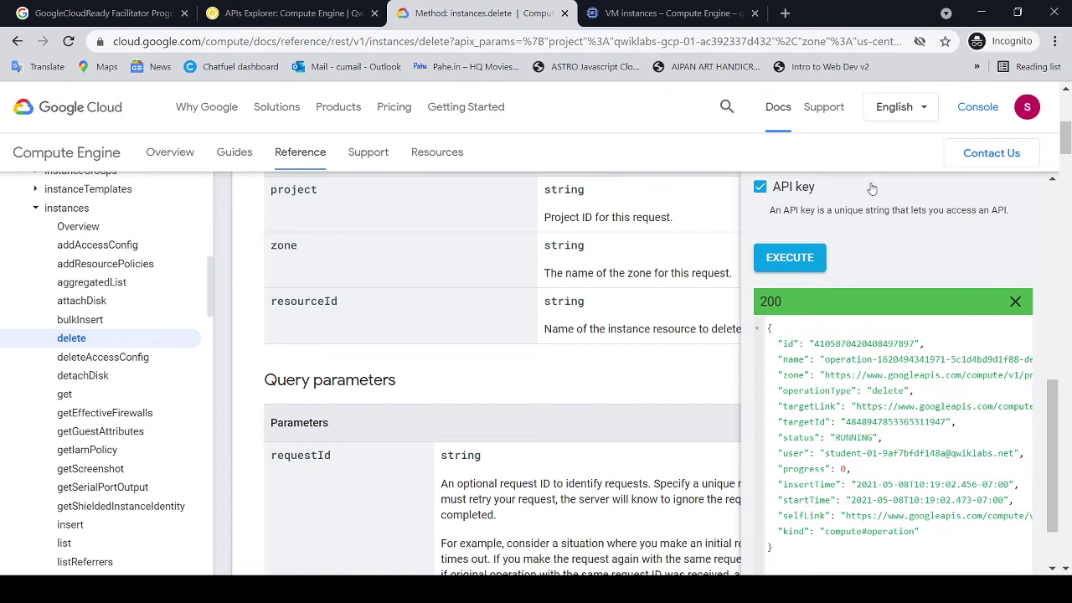
left_click(679, 15)
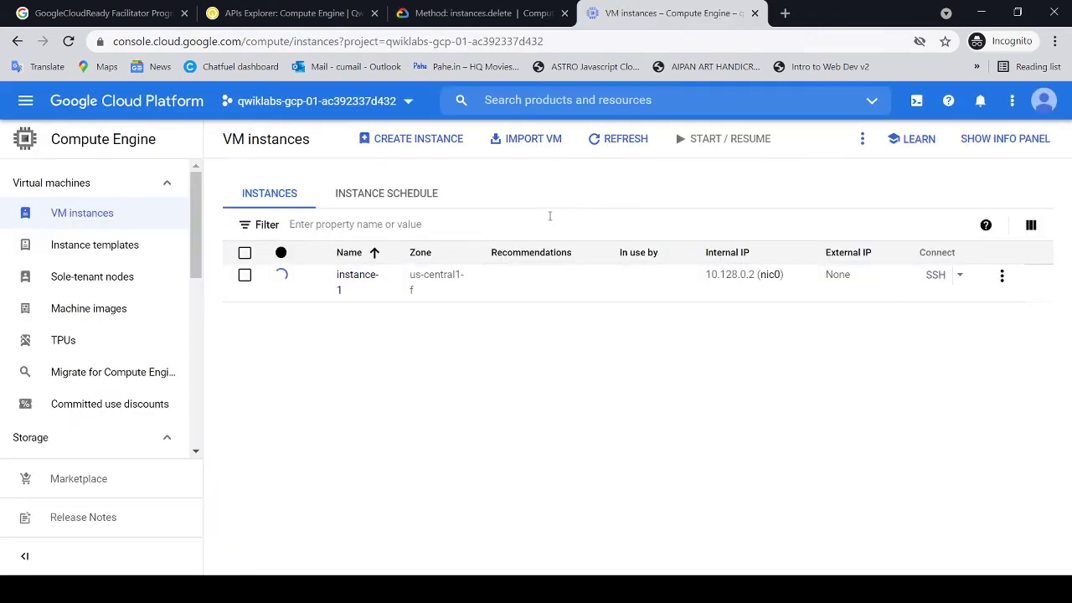
mouse_move(281, 282)
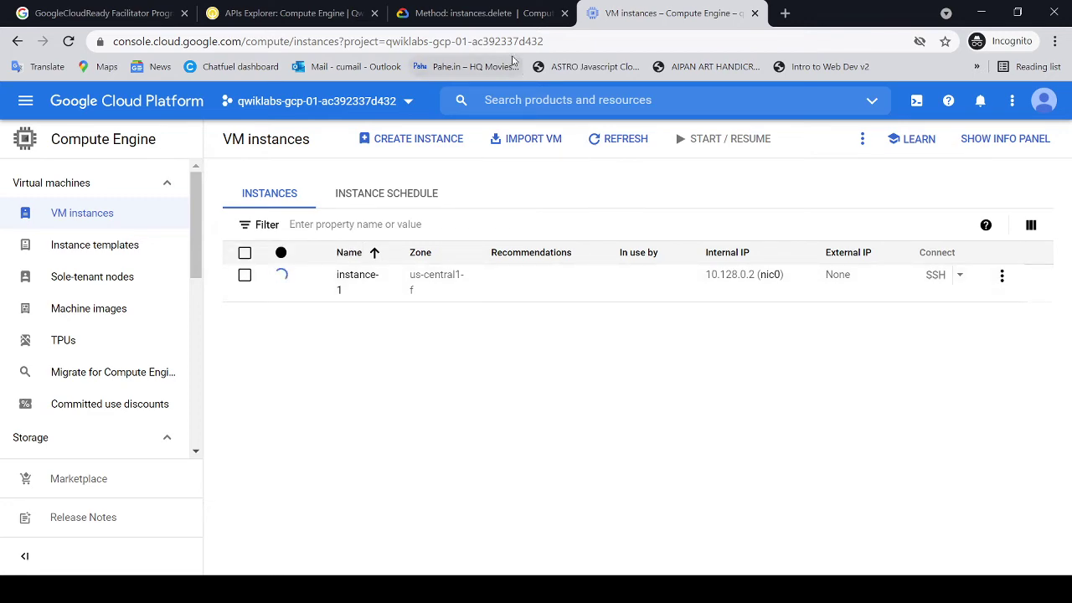
Step: Review the lab's note about completed instance deletion and rerun the progress check for "Delete your instance"
left_click(356, 17)
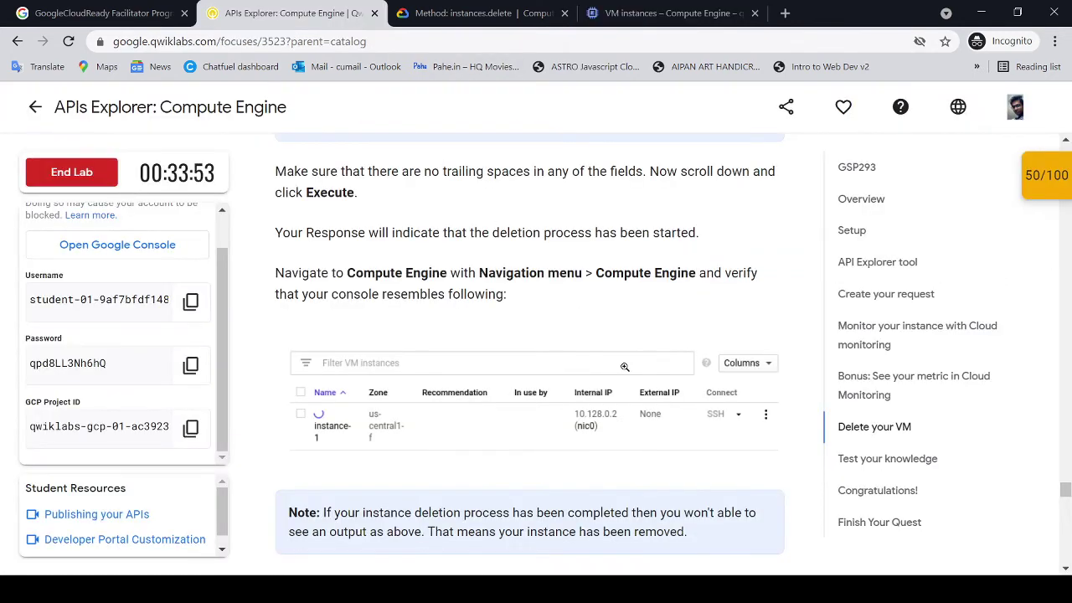
scroll(631, 307, "down", 1)
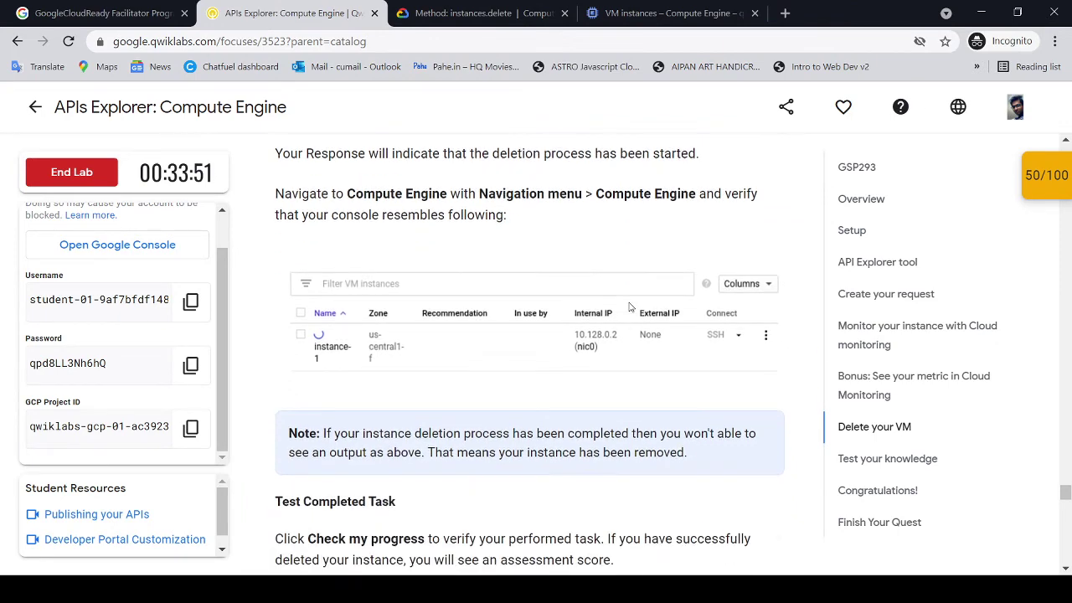
scroll(448, 350, "down", 1)
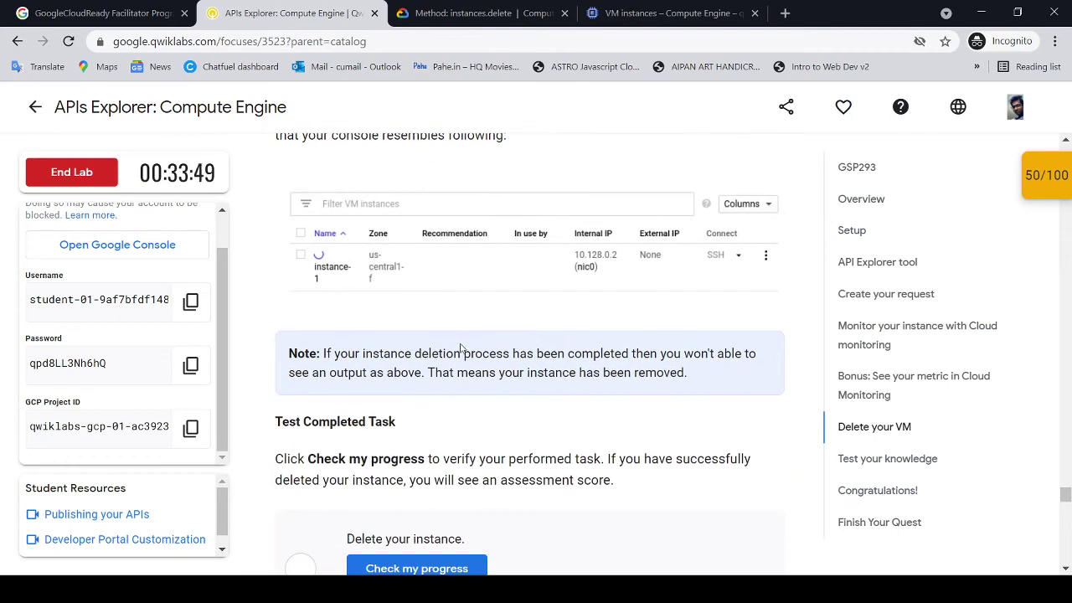
scroll(462, 354, "down", 1)
left_click_drag(457, 274, 713, 305)
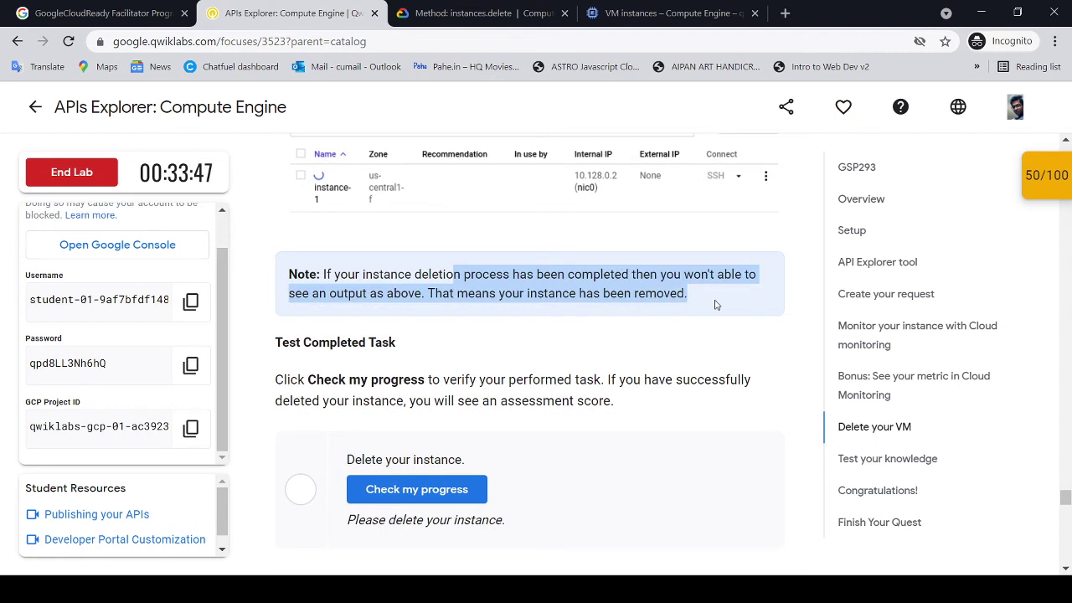
scroll(628, 369, "down", 1)
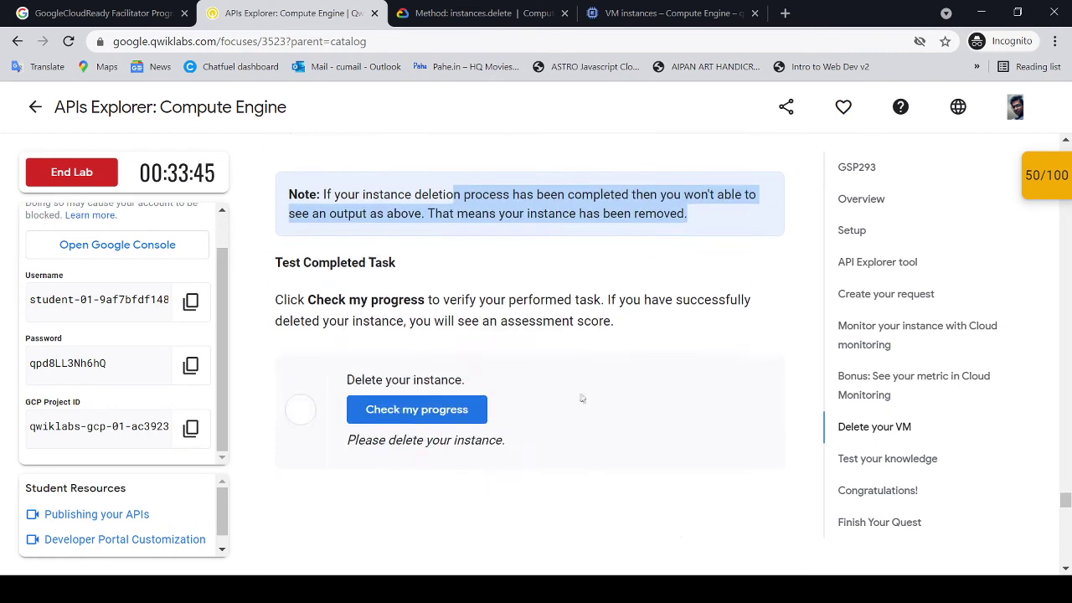
left_click(465, 410)
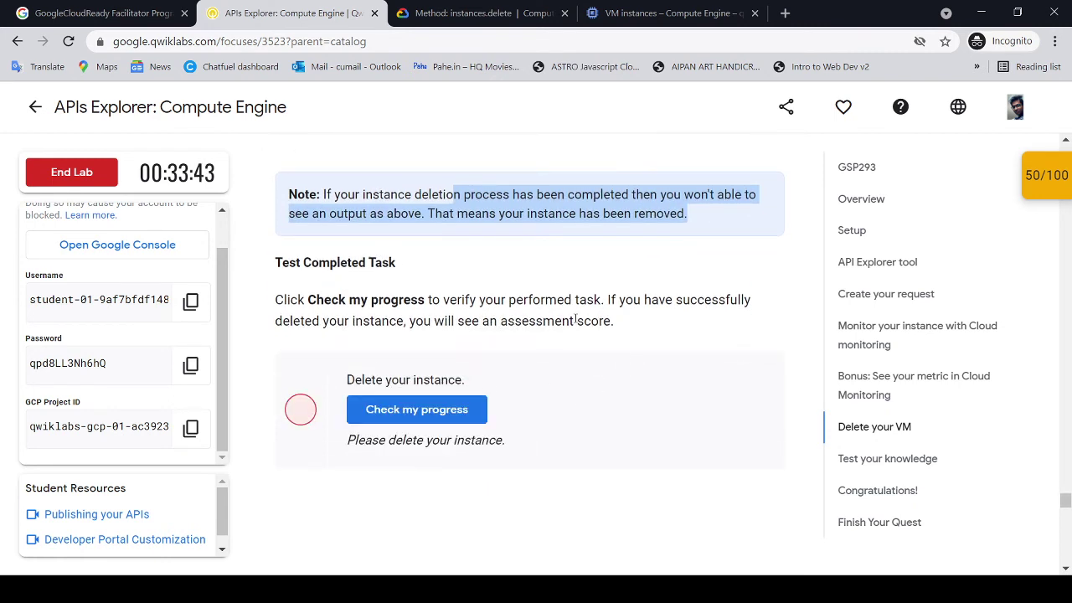
Step: Review the lab's "Delete your VM" instructions and its example image of the VM instances list
scroll(536, 318, "up", 4)
scroll(520, 327, "up", 9)
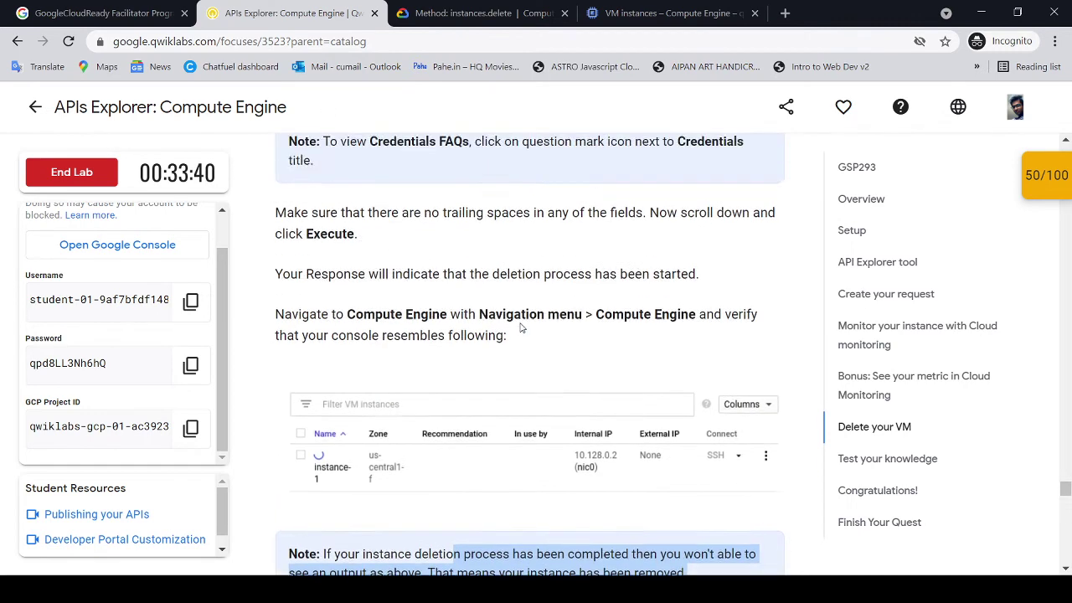
scroll(521, 323, "up", 4)
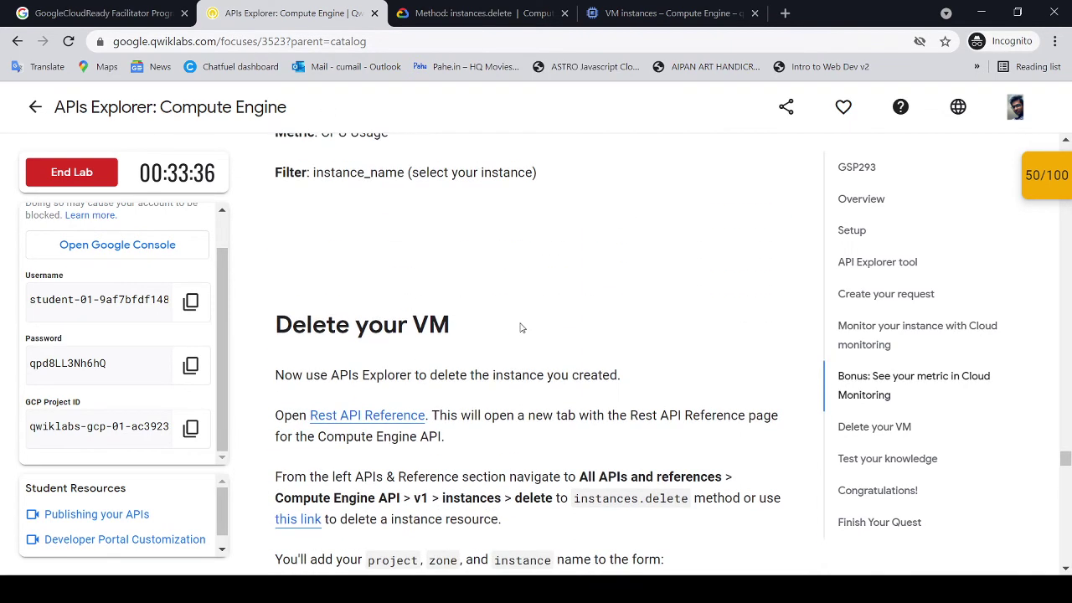
scroll(520, 324, "down", 7)
scroll(520, 323, "down", 10)
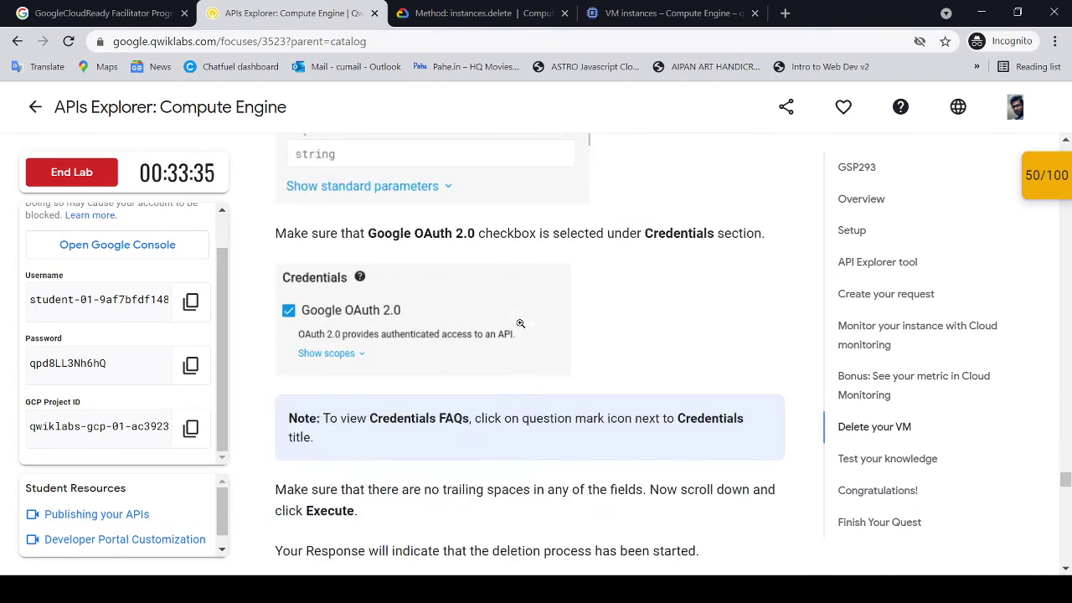
scroll(520, 328, "up", 3)
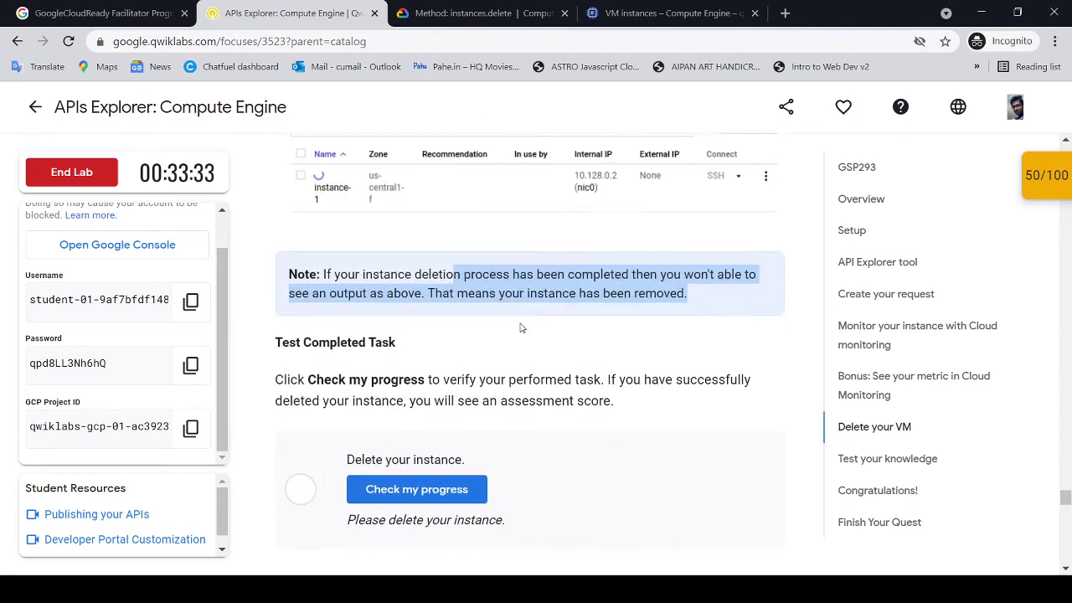
left_click(342, 350)
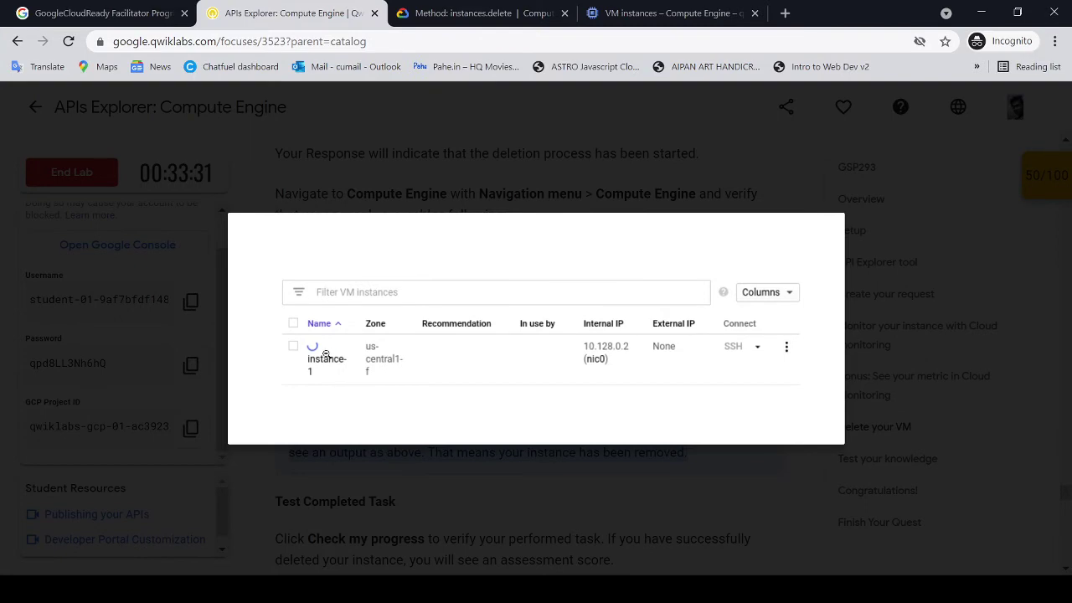
left_click(327, 355)
Step: Switch to the Cloud console and reopen Compute Engine to check whether instance-1 is still in the VM instances list
left_click(653, 13)
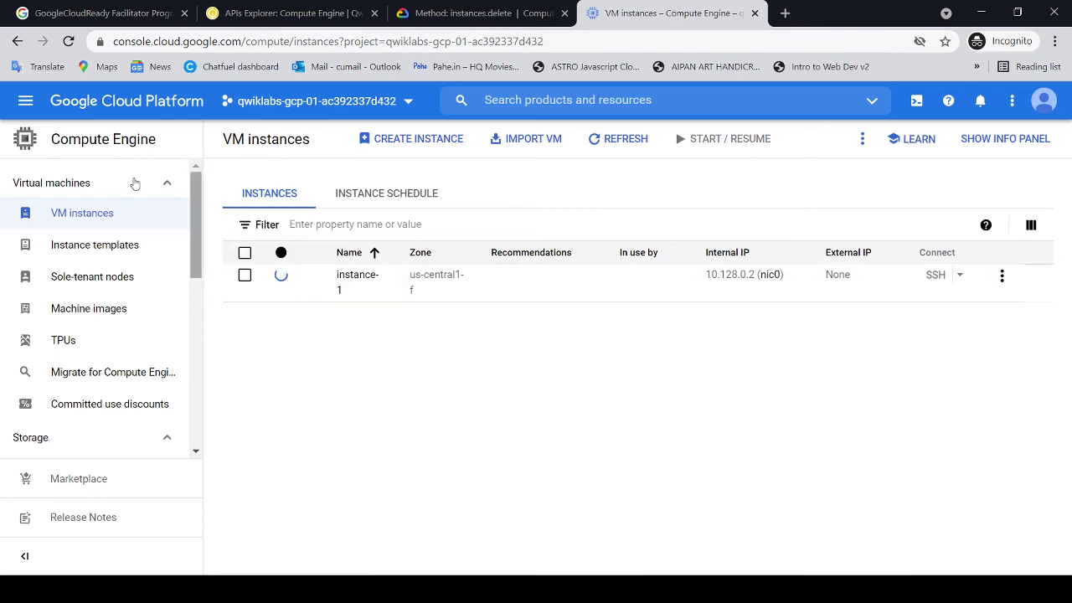
left_click(26, 102)
scroll(126, 251, "down", 5)
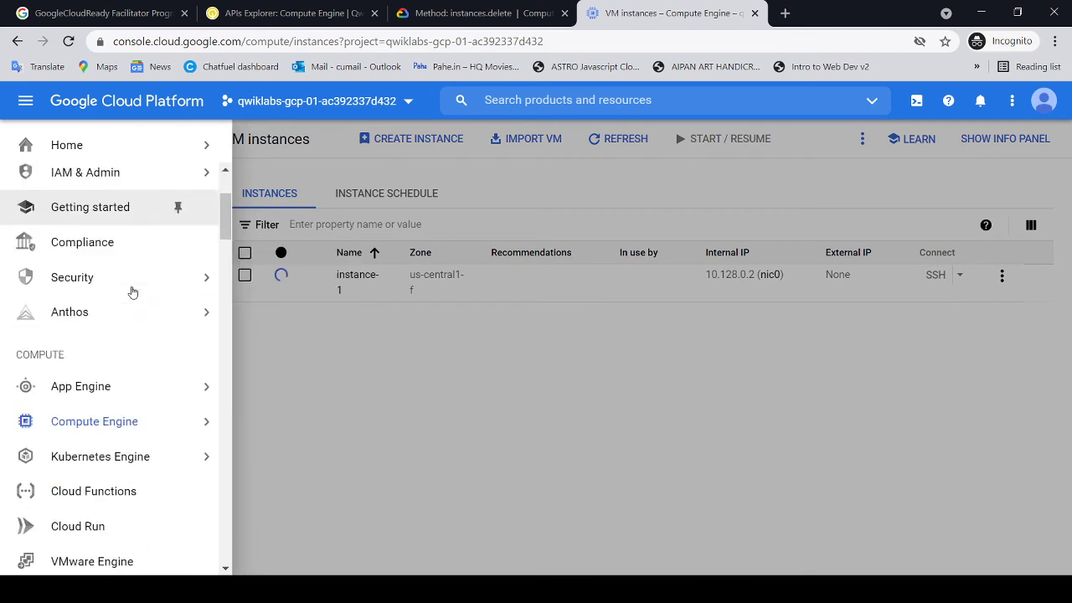
scroll(123, 297, "up", 2)
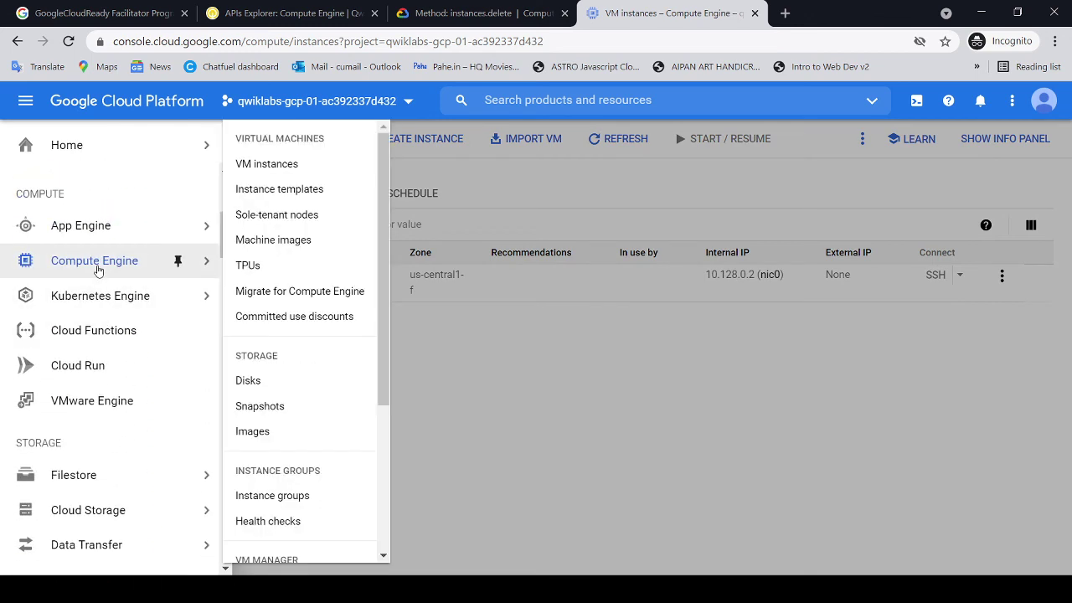
left_click(99, 264)
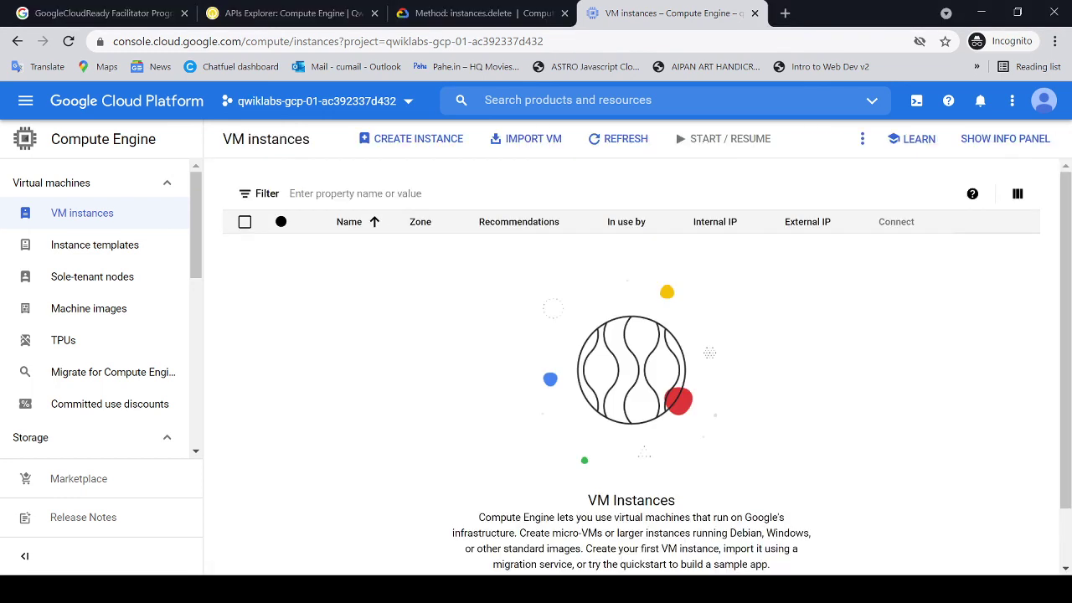
Step: Return to the lab instructions and run the progress check below the "Test Completed Task" heading
left_click(318, 13)
scroll(437, 342, "down", 3)
scroll(437, 342, "down", 1)
left_click(431, 331)
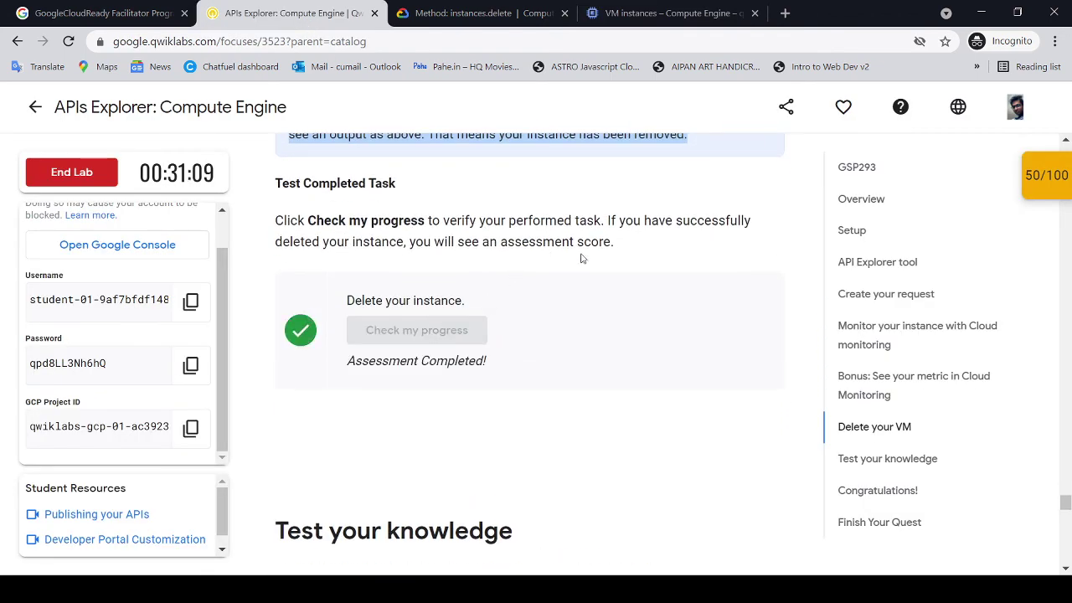
Step: Update the "Delete your instance" score from the lab's Checkpoints overview, then collapse the overview
scroll(579, 257, "up", 1)
left_click(1043, 180)
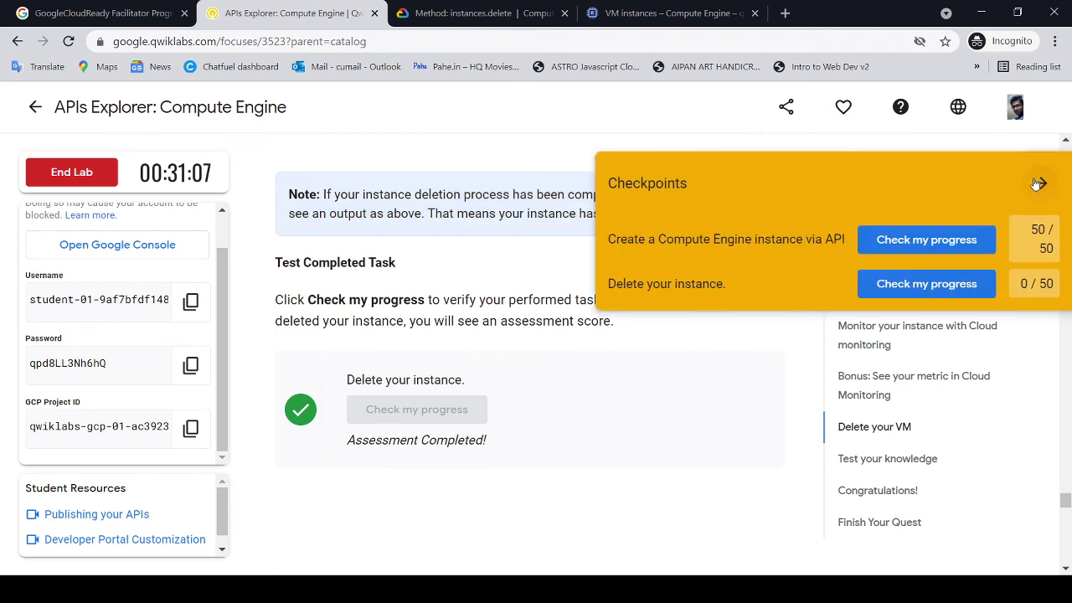
left_click(960, 299)
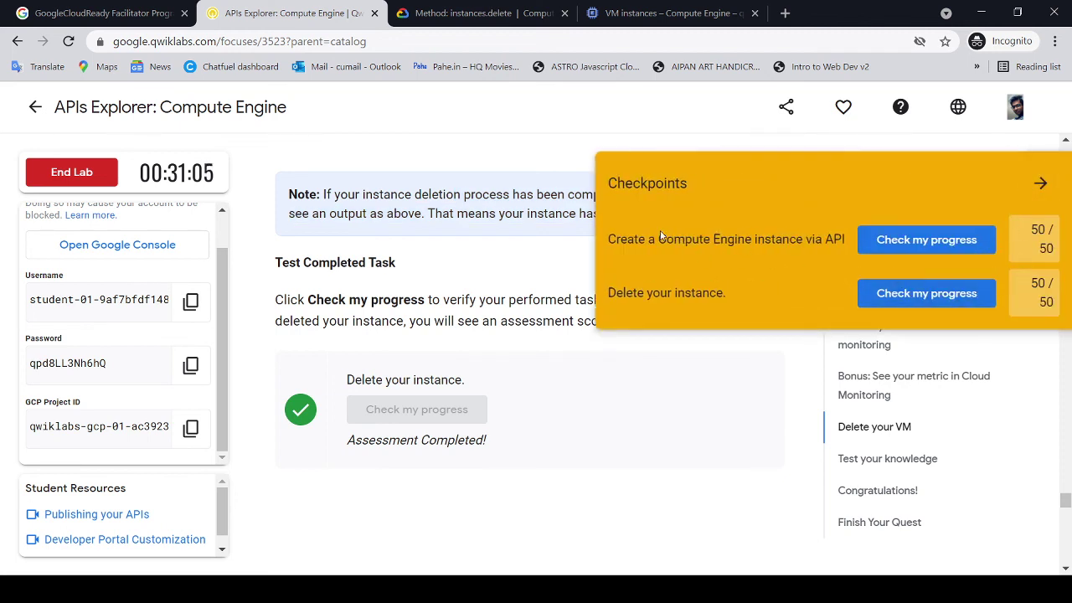
left_click(977, 170)
left_click(1041, 181)
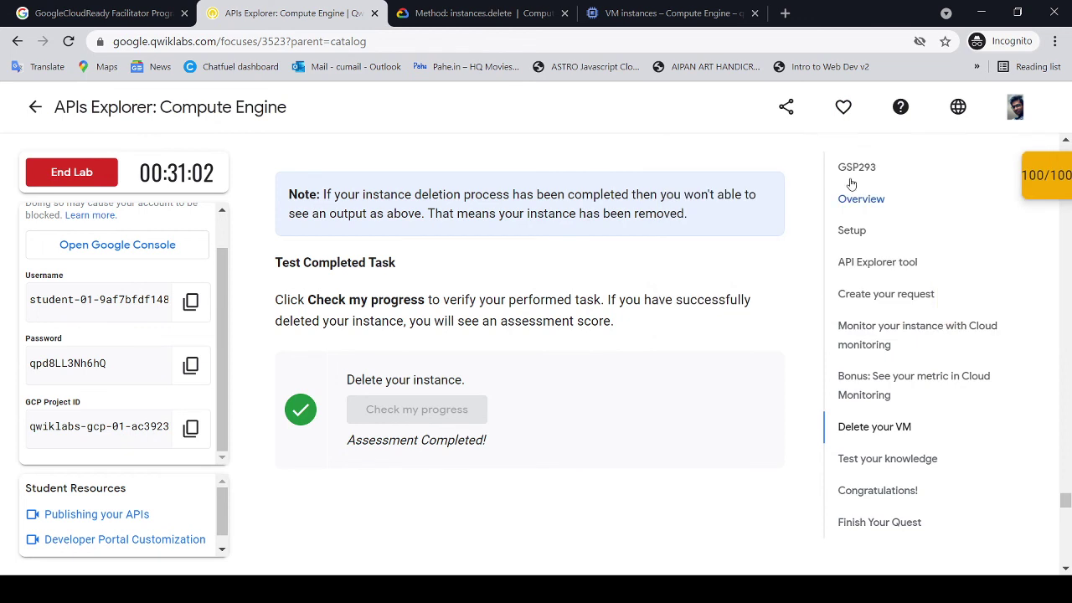
Step: Close the VM instances and instances.delete pages and review the lab's checkpoint scores
left_click(755, 12)
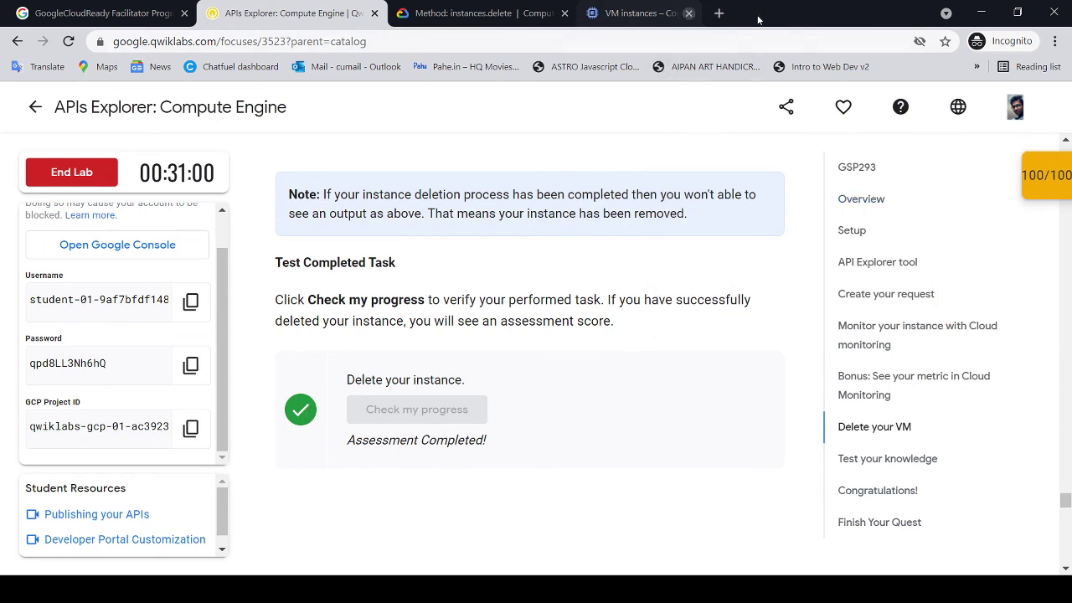
left_click(566, 13)
left_click(1047, 193)
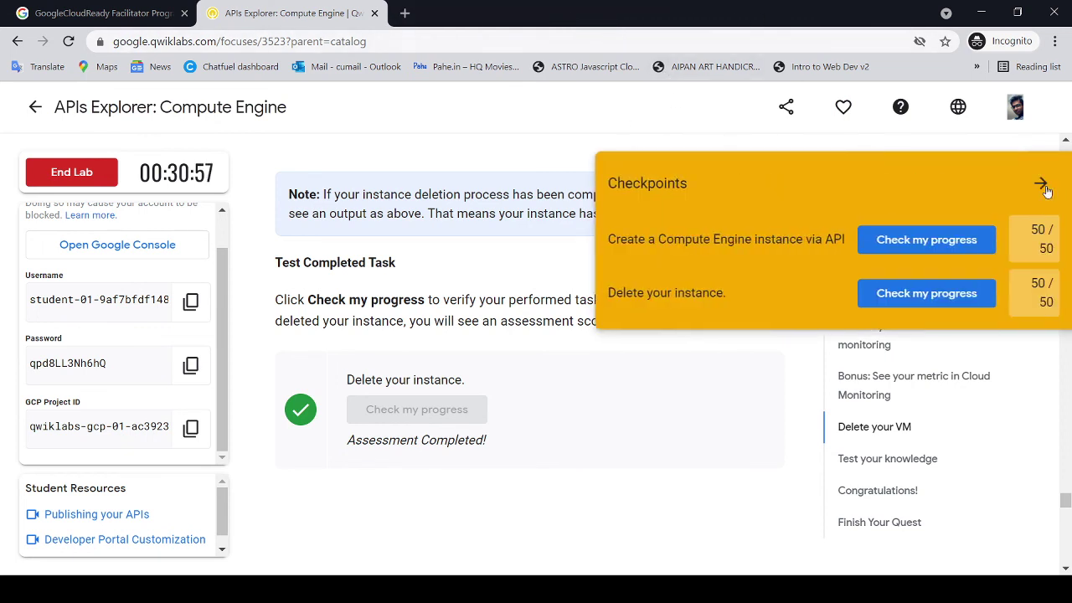
left_click(1045, 188)
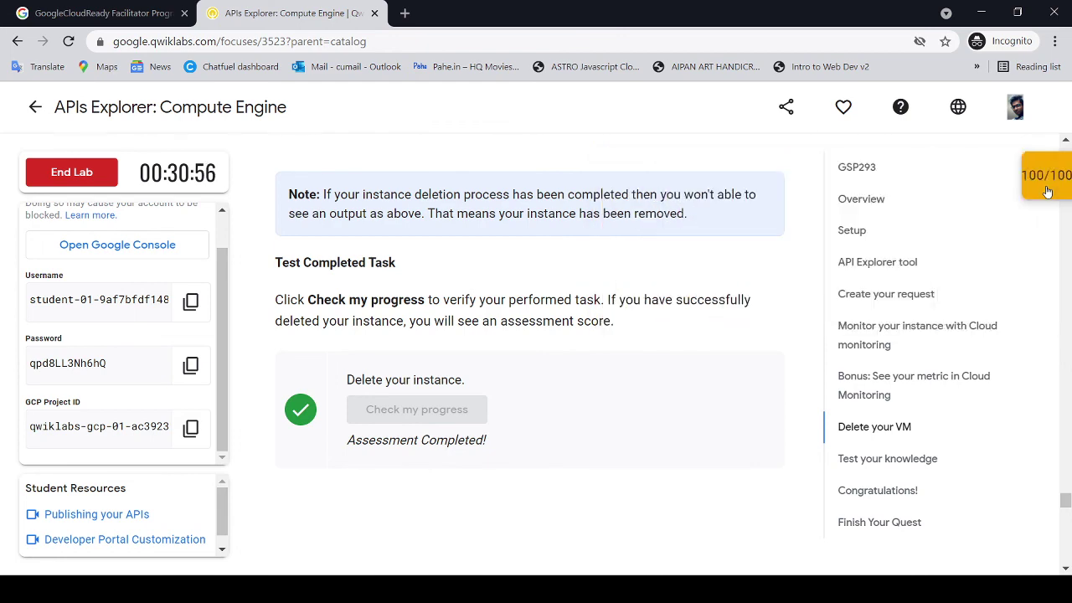
Step: End the lab, confirm ending it, and skip the satisfaction survey
left_click(77, 176)
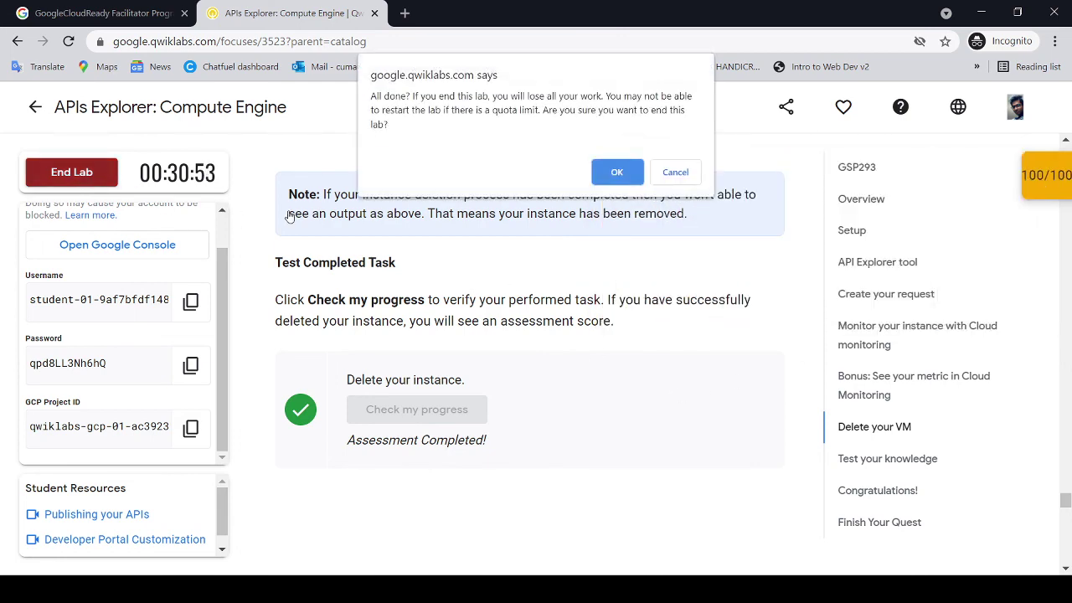
left_click(616, 171)
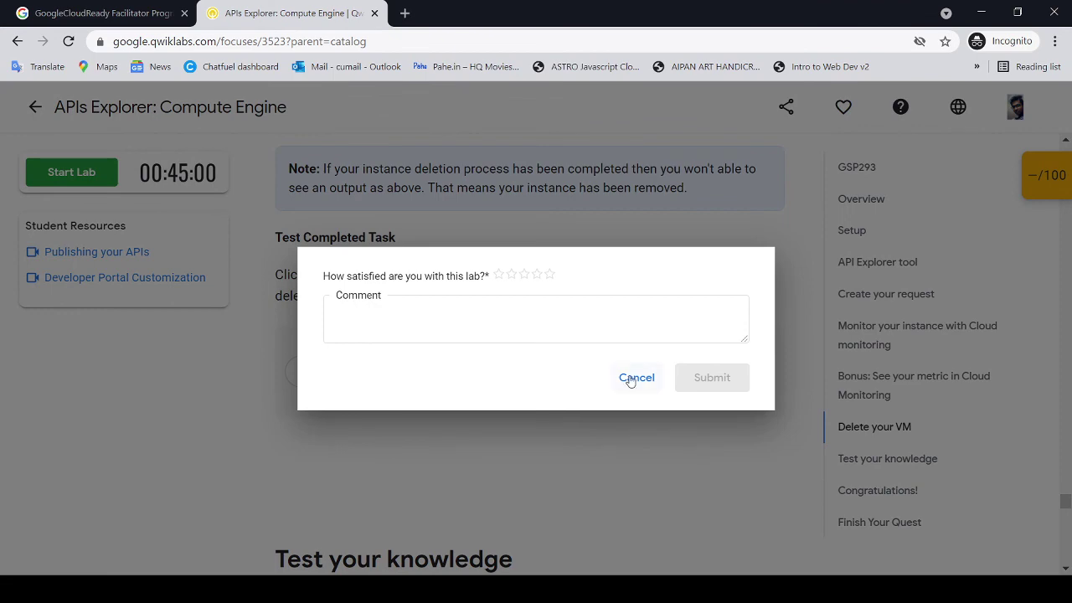
left_click(630, 384)
Step: Return to the Exploring APIs quest and check the completion status of the "APIs Explorer: Compute Engine" lab
left_click(24, 110)
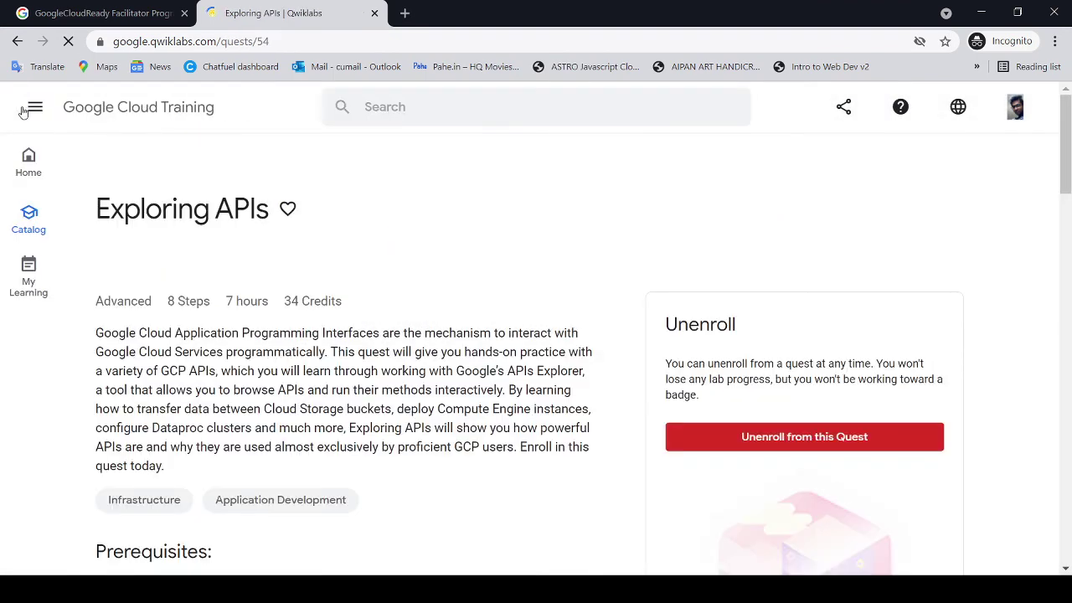
scroll(422, 410, "down", 4)
scroll(422, 411, "down", 10)
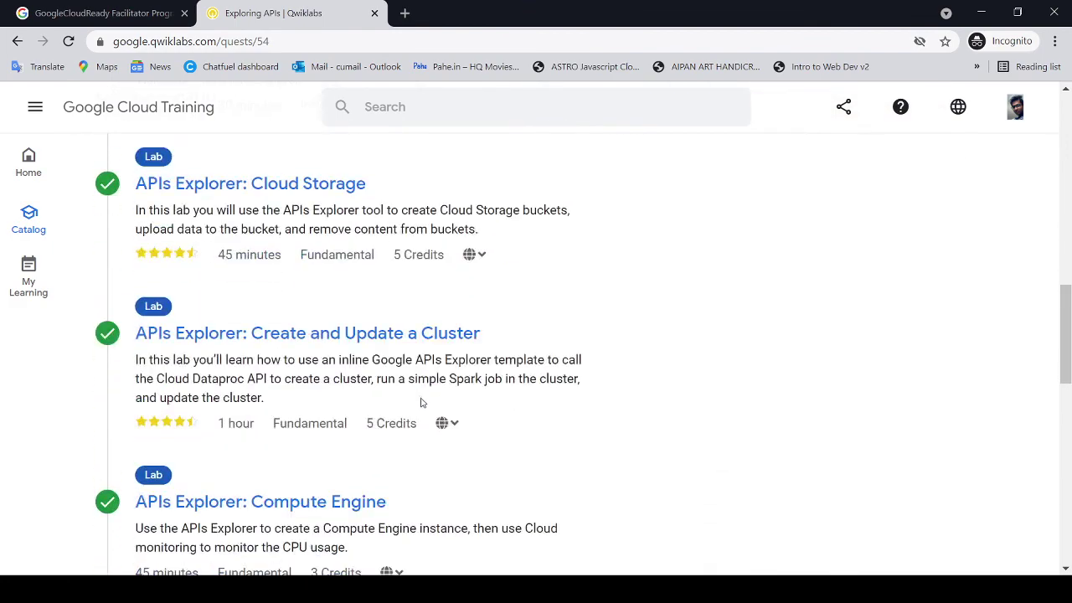
scroll(416, 399, "up", 1)
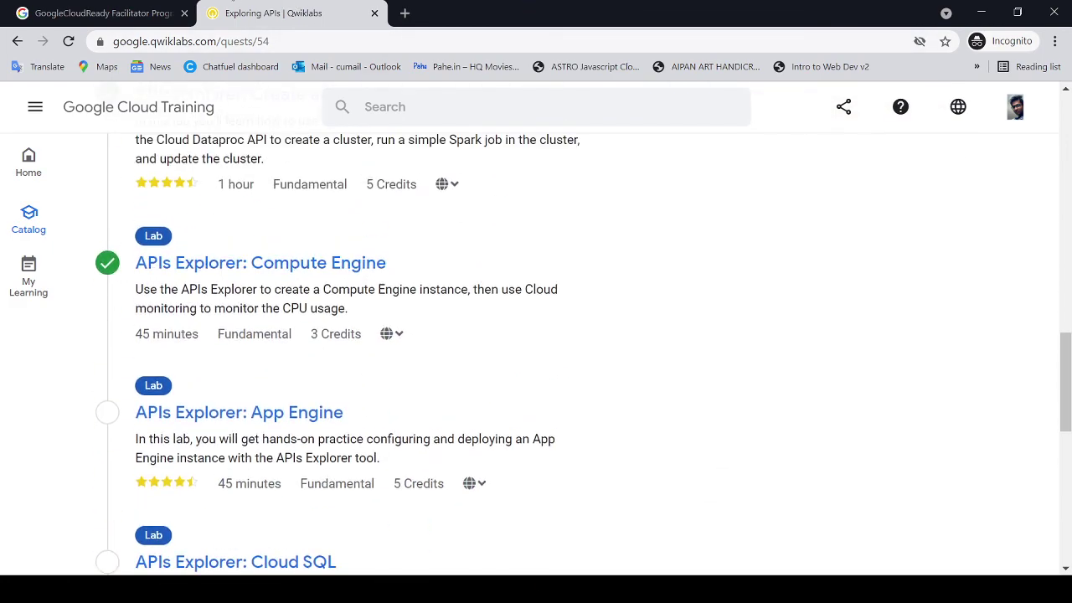
scroll(552, 357, "up", 1)
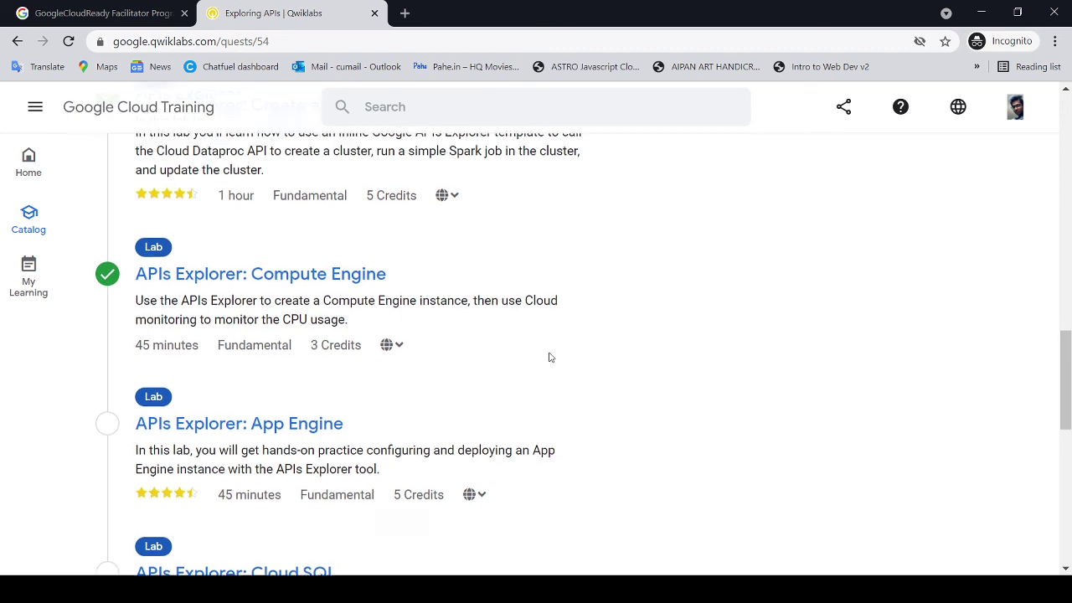